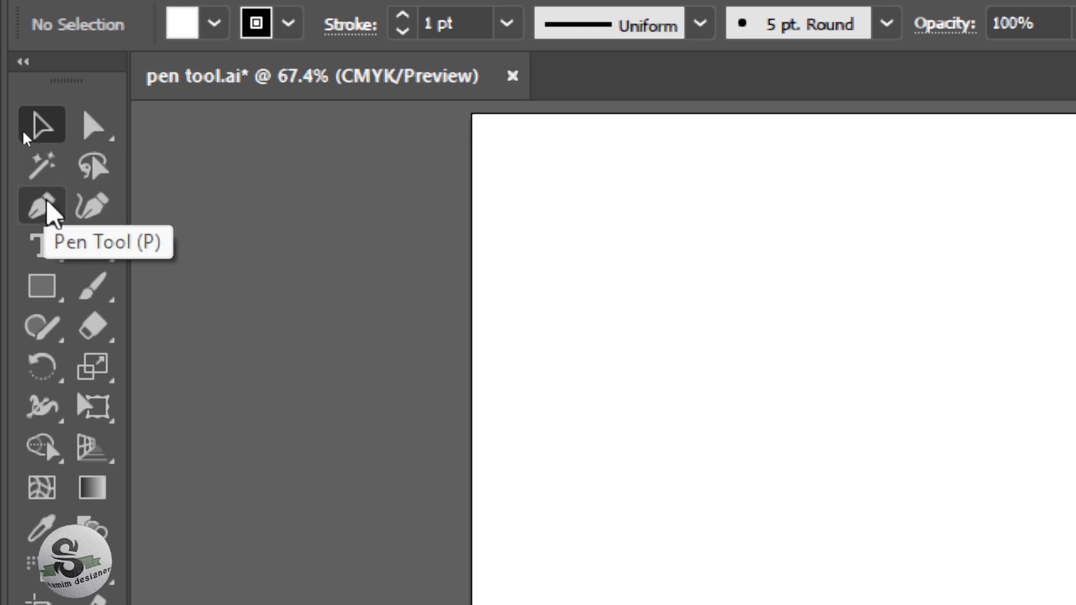
# Activate the Pen tool and toggle its precise cursor on and off
pyautogui.moveTo(48, 213); pyautogui.dragTo(202, 263)
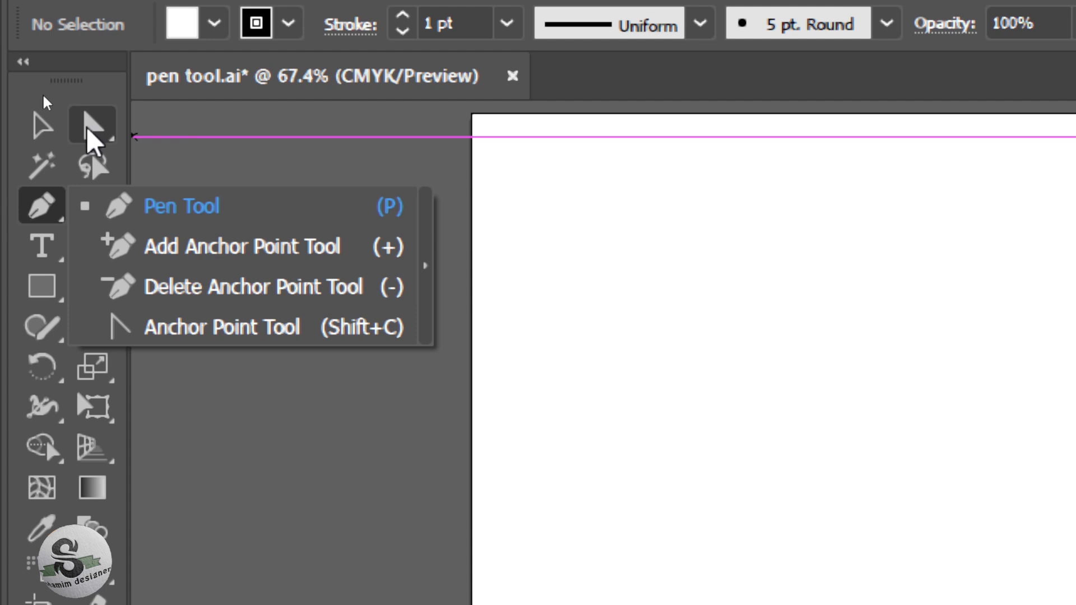
pyautogui.click(41, 129)
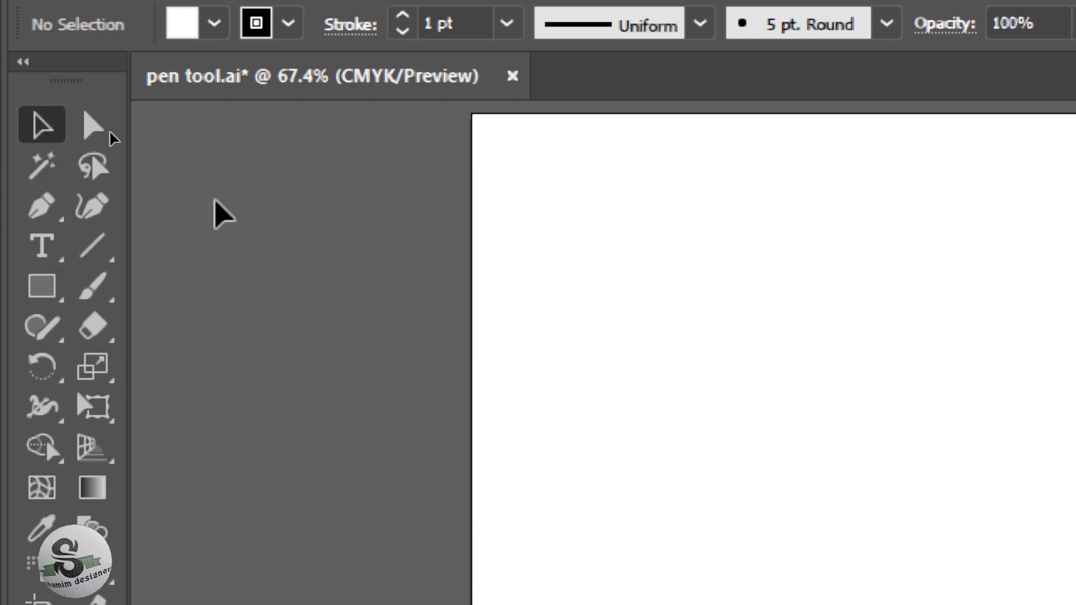
pyautogui.press('p')
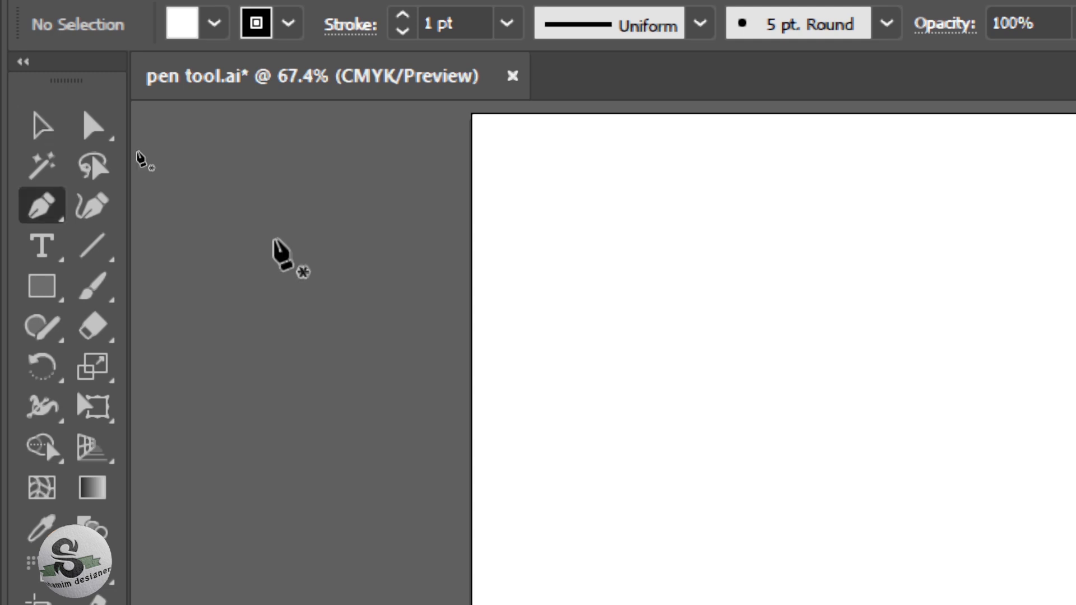
pyautogui.press('v')
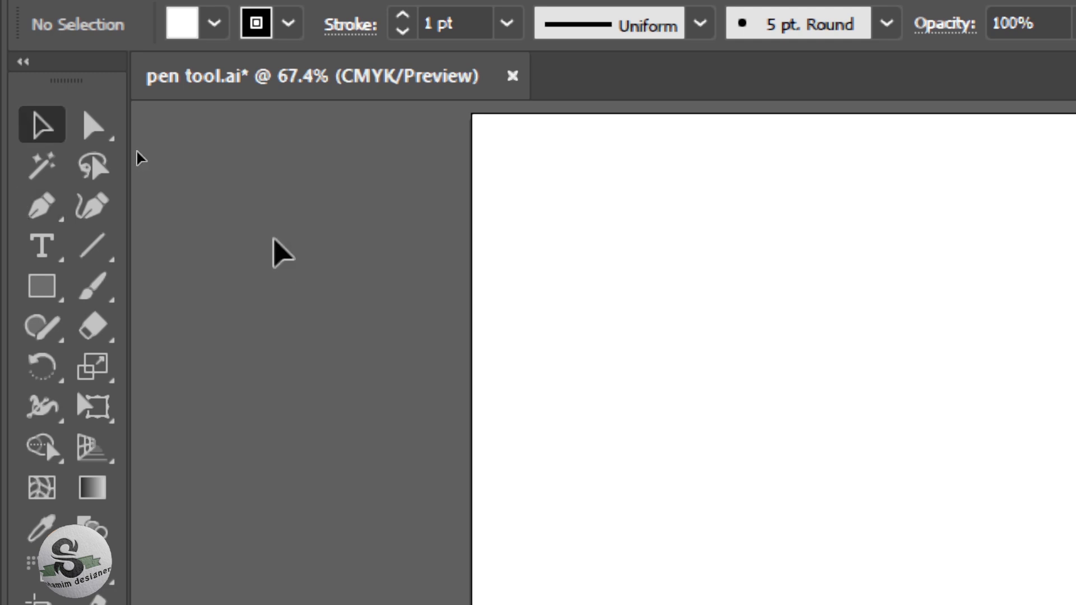
pyautogui.press('p')
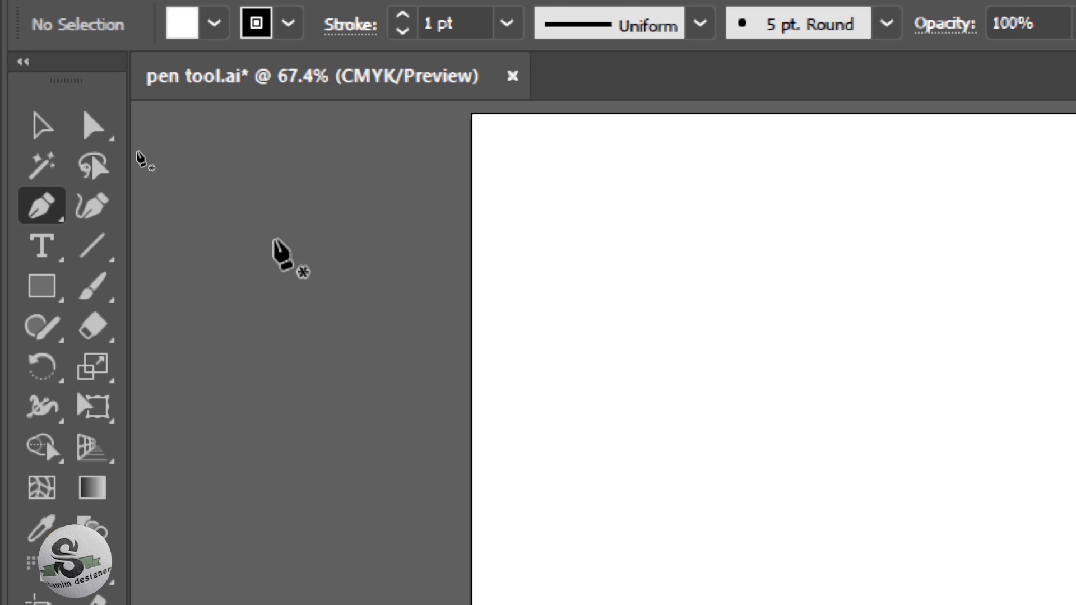
pyautogui.press('capslock')
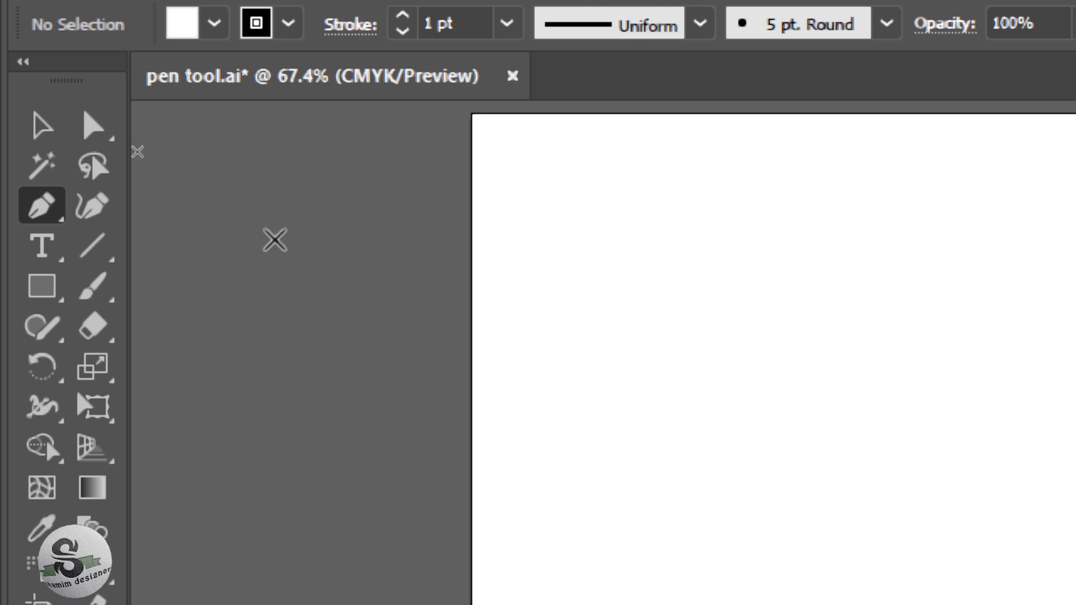
pyautogui.press('capslock')
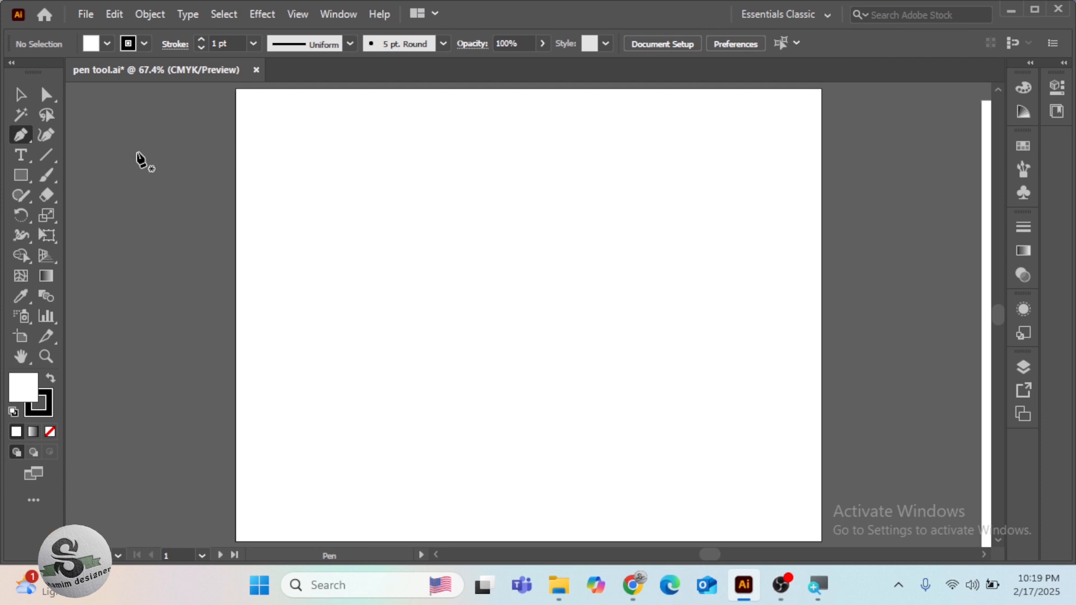
# Draw a closed, straight-sided five-pointed star with the Pen tool in the artboard's upper-left area
pyautogui.click(357, 200)
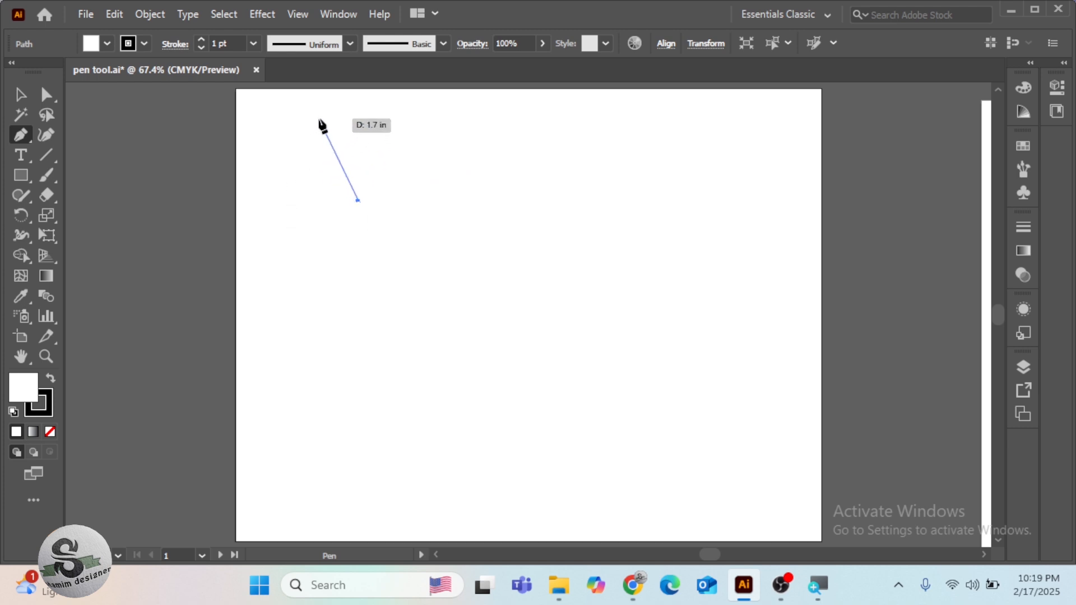
pyautogui.click(350, 101)
pyautogui.click(418, 191)
pyautogui.click(539, 170)
pyautogui.click(460, 241)
pyautogui.click(506, 332)
pyautogui.click(300, 349)
pyautogui.click(357, 243)
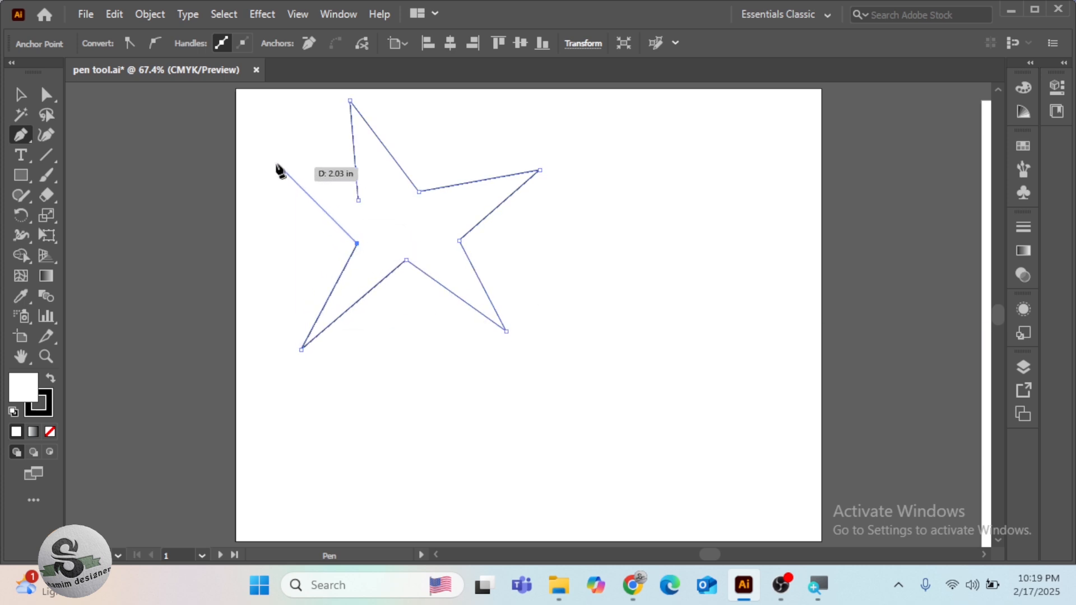
pyautogui.click(261, 168)
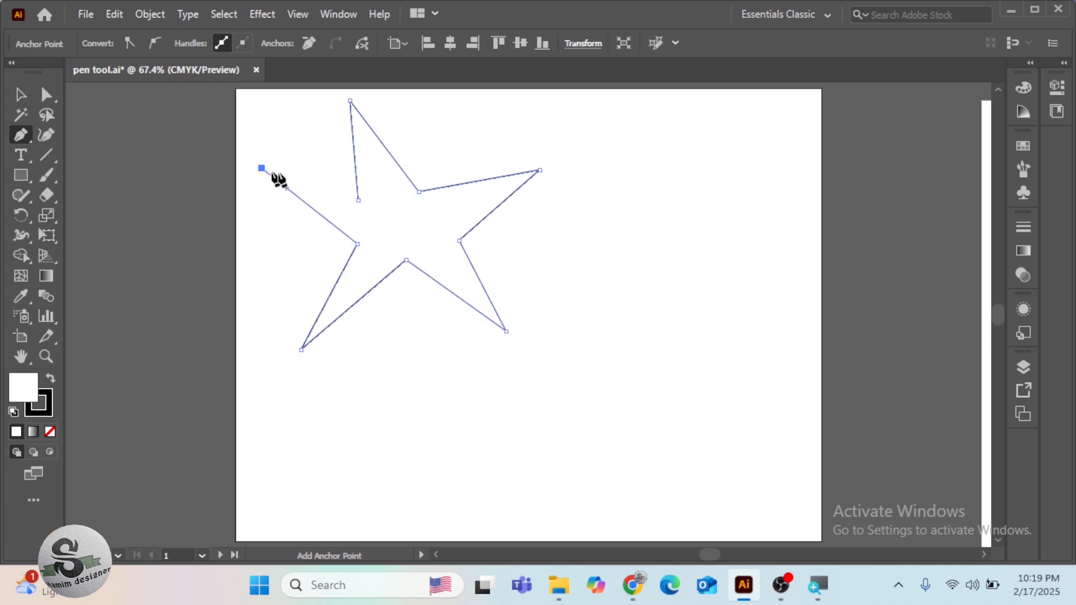
pyautogui.click(357, 201)
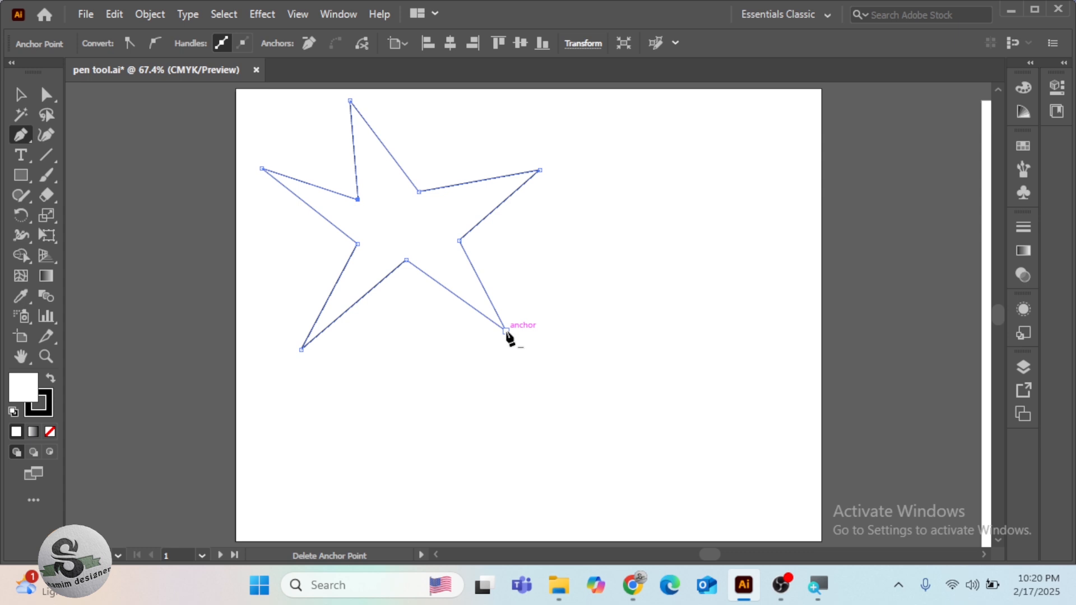
# Reshape the star by moving its lower-right tip down and left, right tip outward, top tip right and upper-left tip up
pyautogui.press('ctrl')
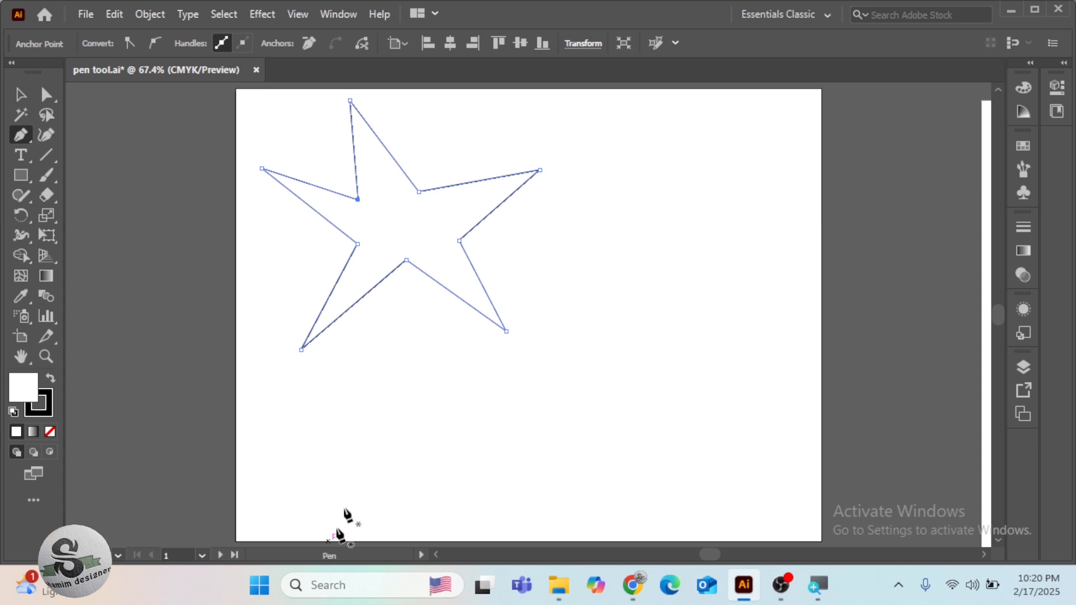
pyautogui.press('ctrl')
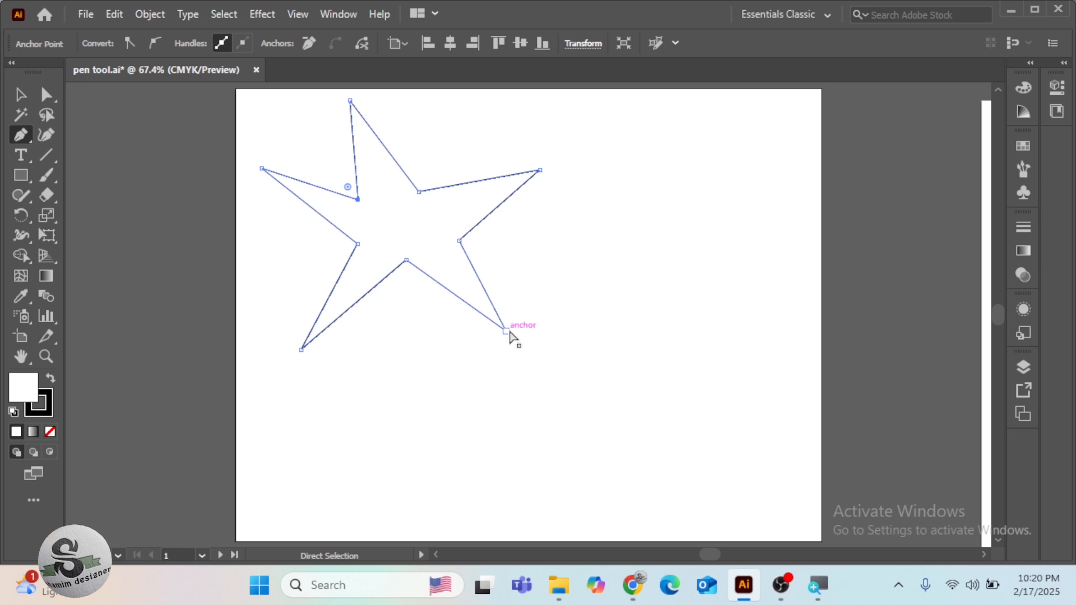
pyautogui.moveTo(509, 330); pyautogui.dragTo(470, 393)
pyautogui.moveTo(539, 169); pyautogui.dragTo(585, 212)
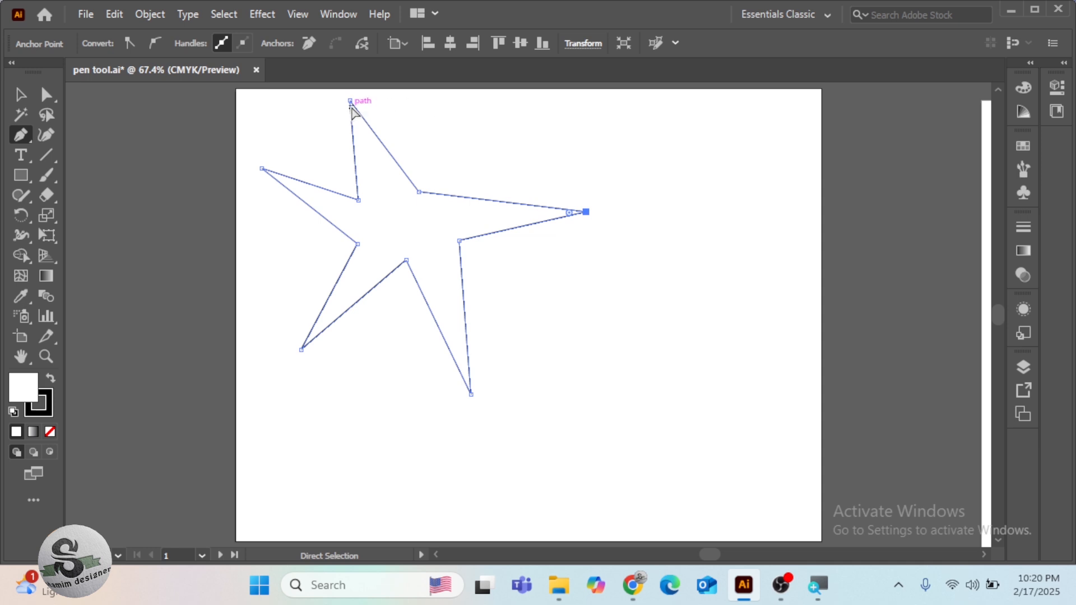
pyautogui.moveTo(350, 100); pyautogui.dragTo(429, 108)
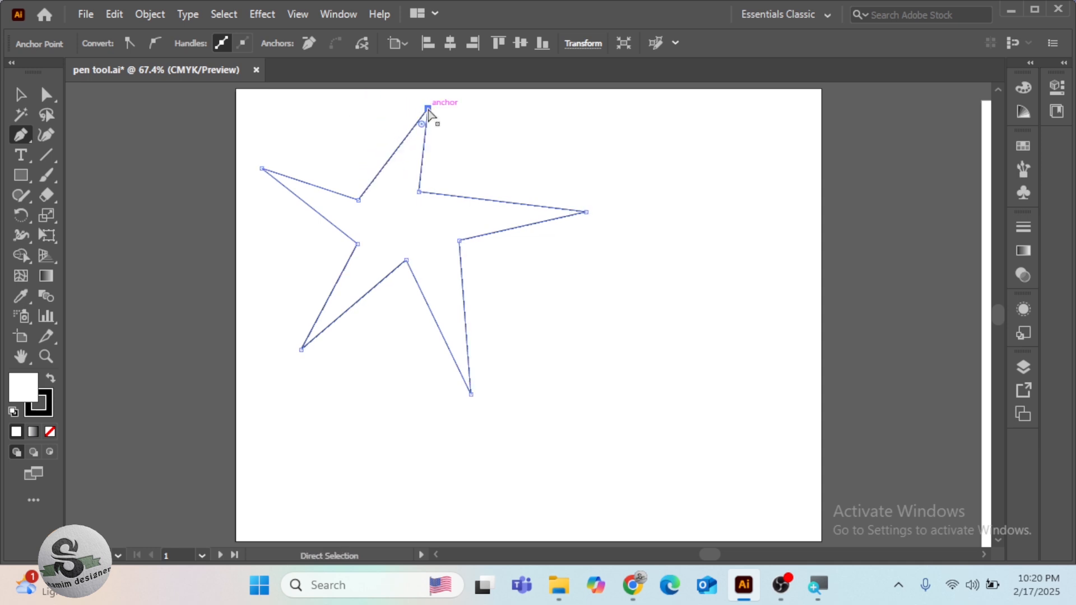
pyautogui.moveTo(262, 170); pyautogui.dragTo(275, 119)
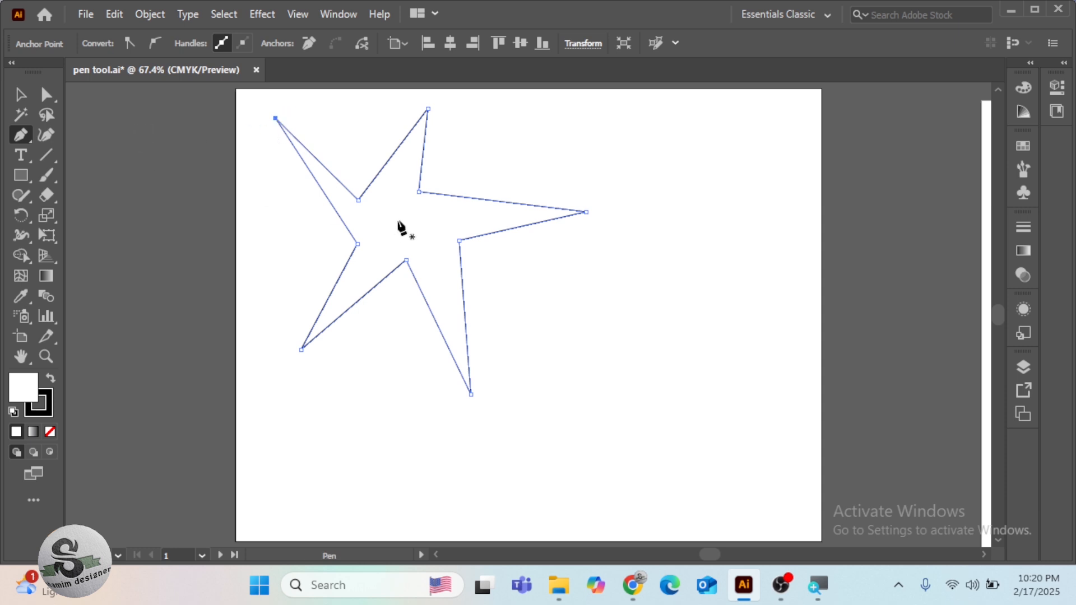
# Move the whole star toward the artboard's centre and delete it
pyautogui.press('v')
pyautogui.moveTo(399, 227); pyautogui.dragTo(524, 250)
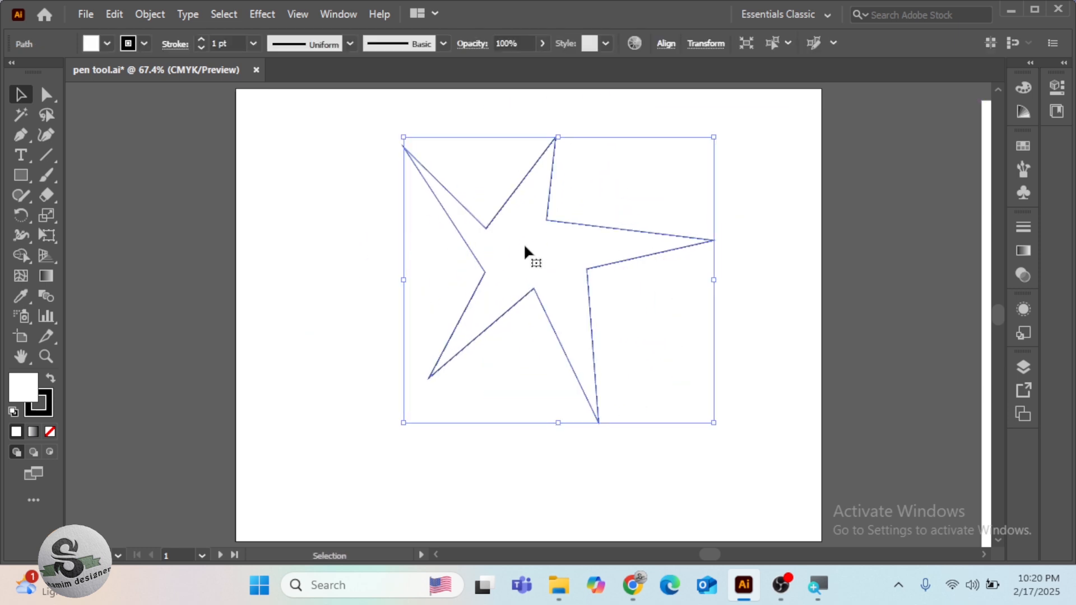
pyautogui.press('Delete')
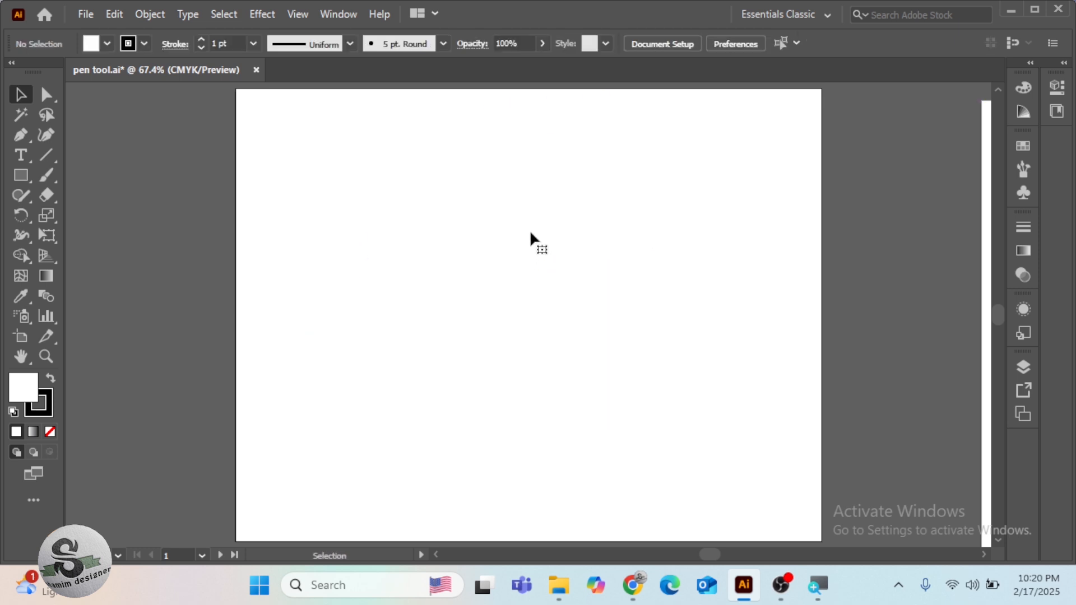
# Draw a closed four-sided shape about 4.2 in wide and 3.3 in high with the Pen tool in the artboard's middle
pyautogui.click(17, 137)
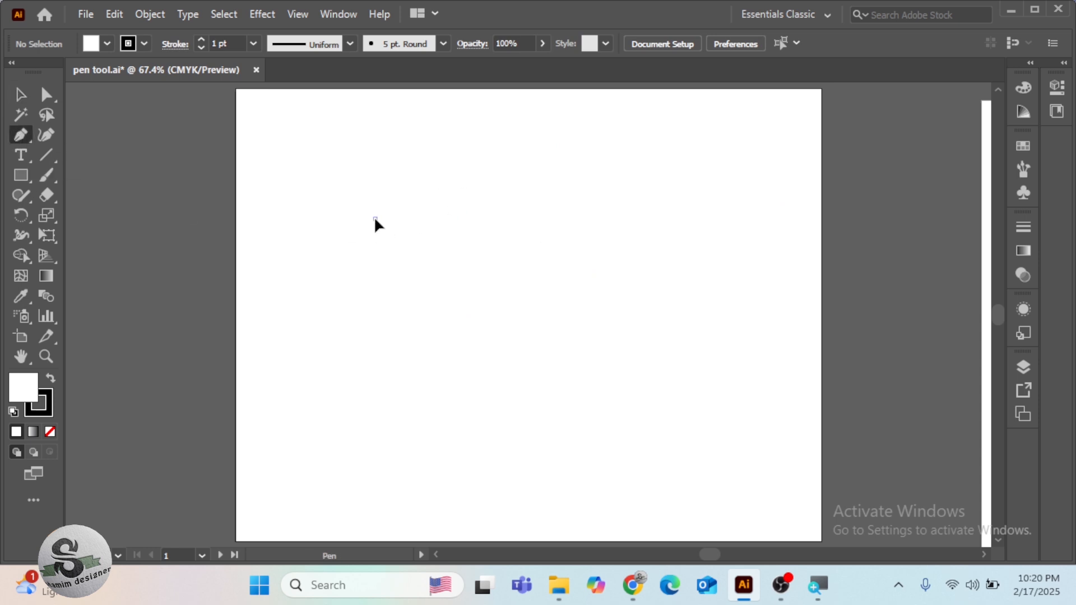
pyautogui.click(599, 218)
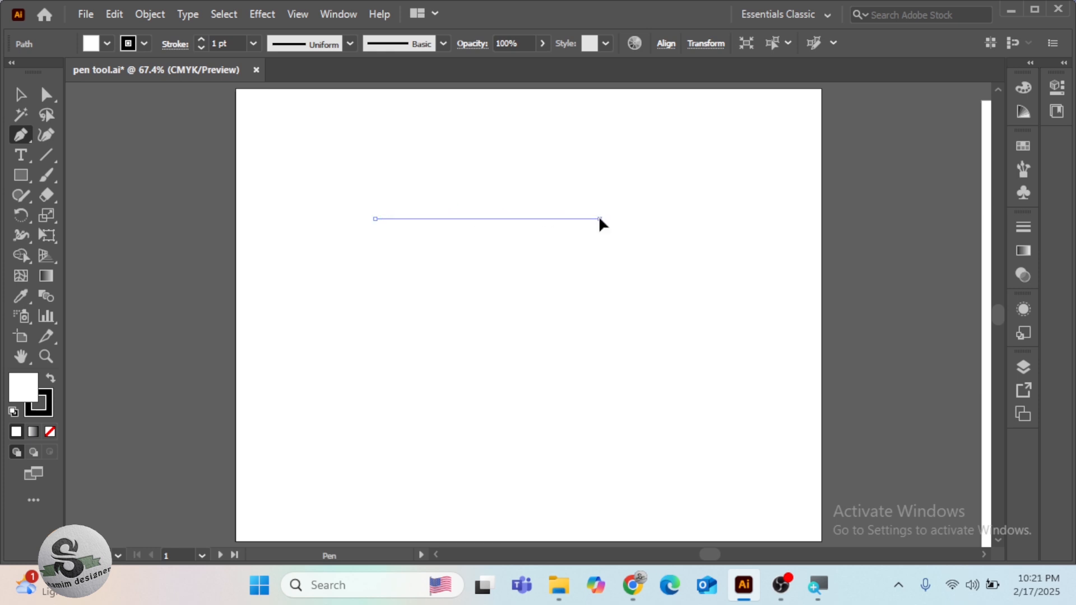
pyautogui.click(599, 394)
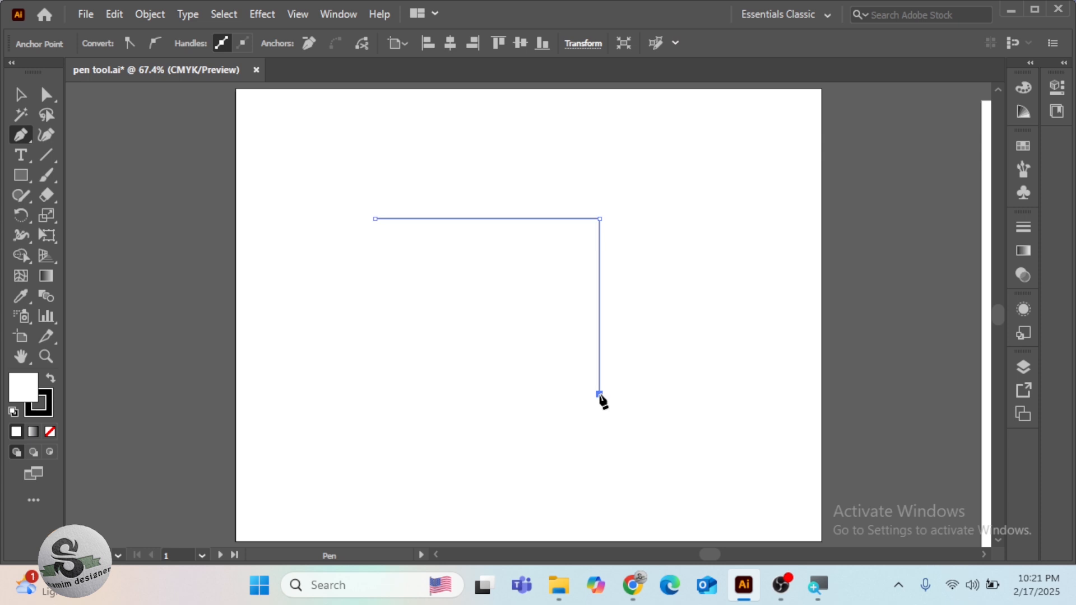
pyautogui.click(379, 394)
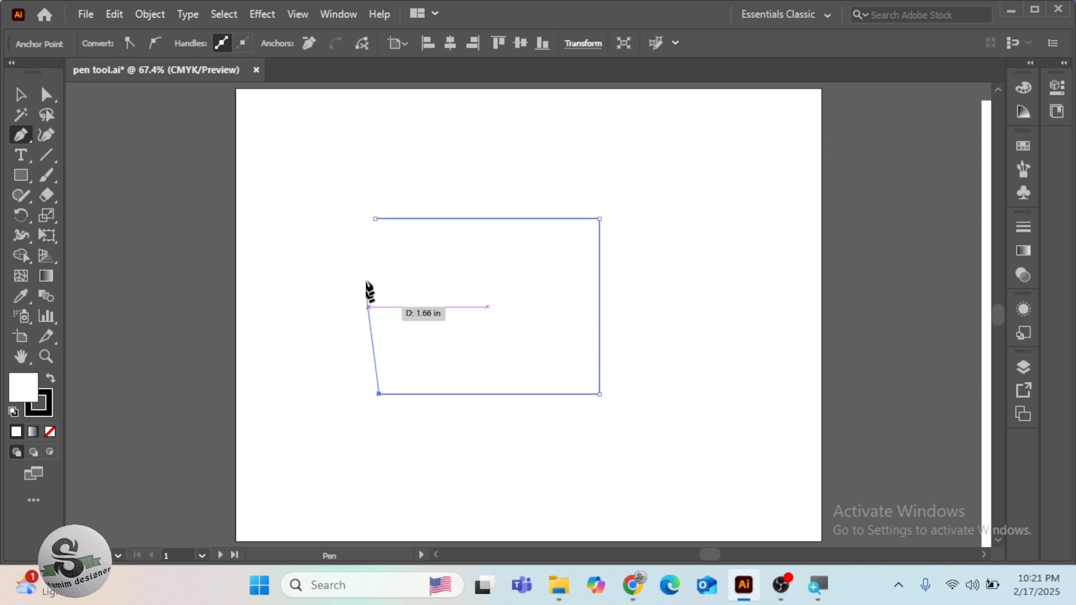
pyautogui.click(374, 219)
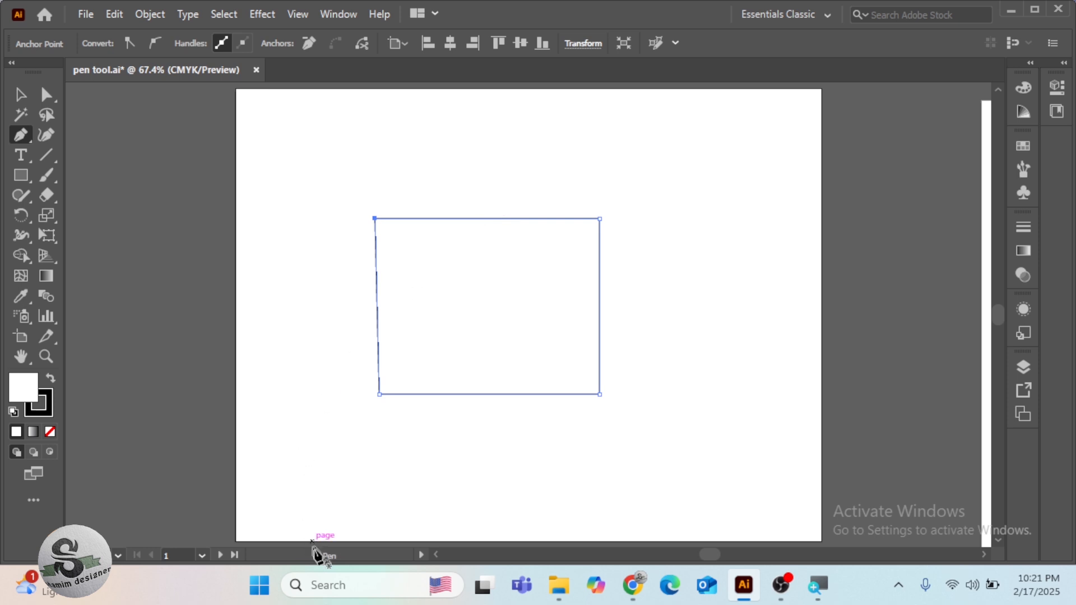
# Add an anchor point at the middle of the shape's top edge and move it down to form a V notch
pyautogui.click(487, 219)
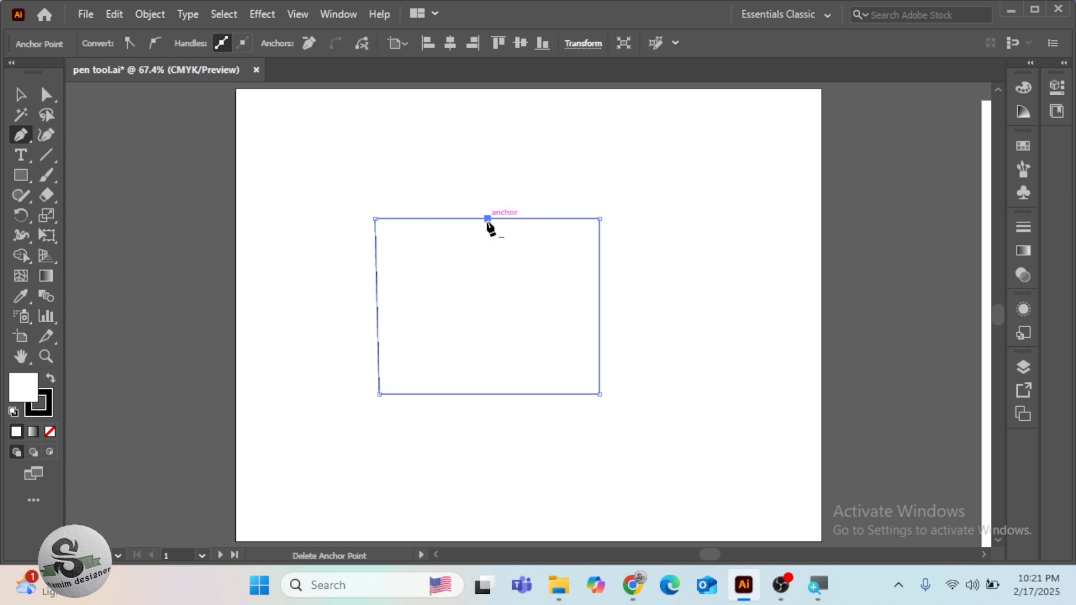
pyautogui.press('ctrl')
pyautogui.moveTo(487, 223); pyautogui.dragTo(489, 290)
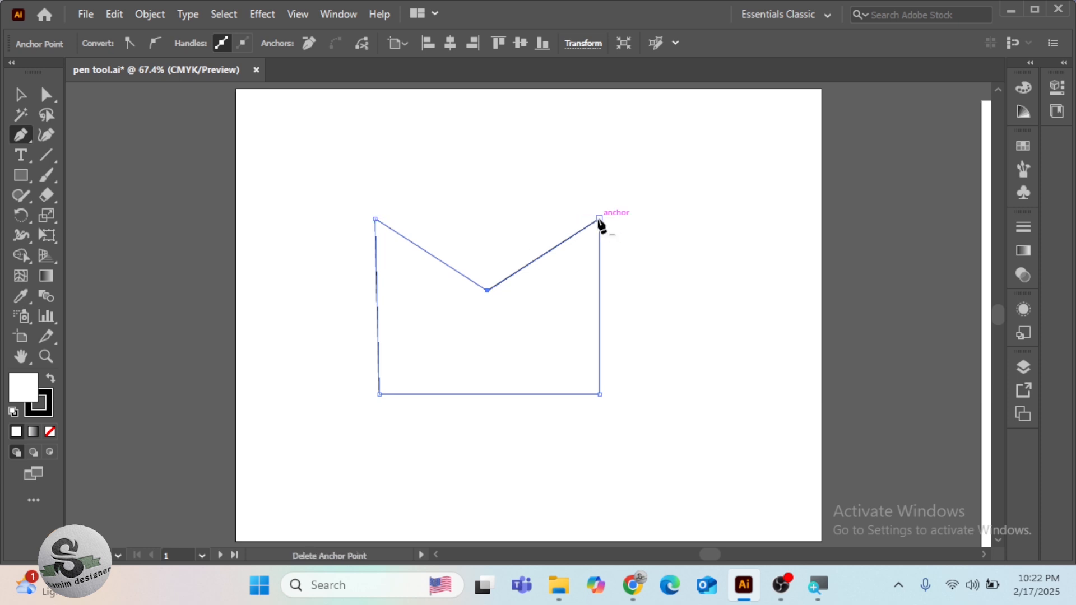
# Delete the notch's anchor point, and add and remove anchor points at the middle of the shape's top and bottom edges
pyautogui.click(487, 291)
pyautogui.click(488, 290)
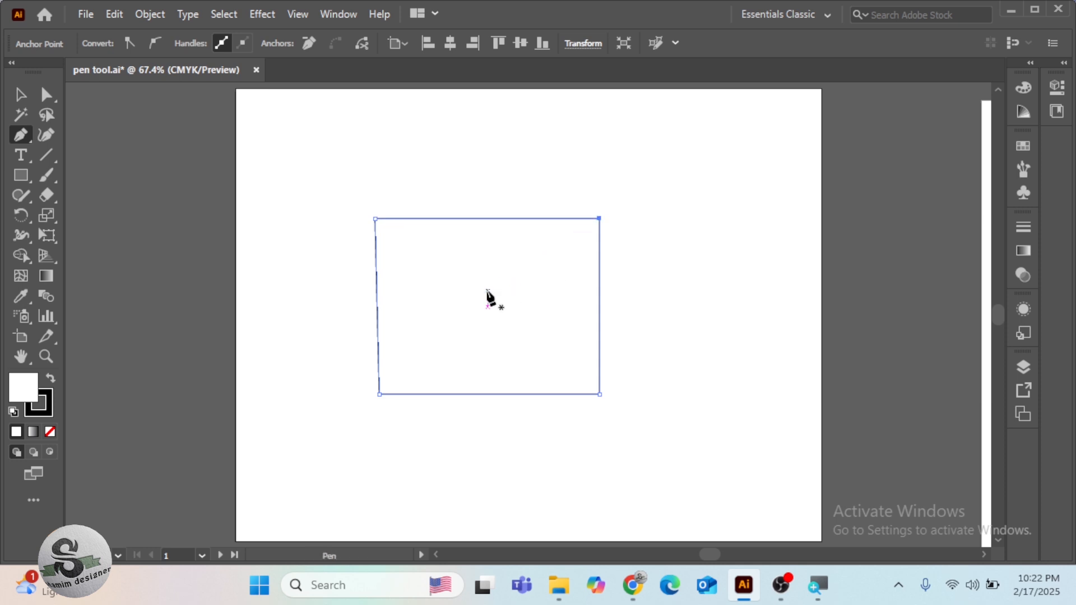
pyautogui.click(488, 219)
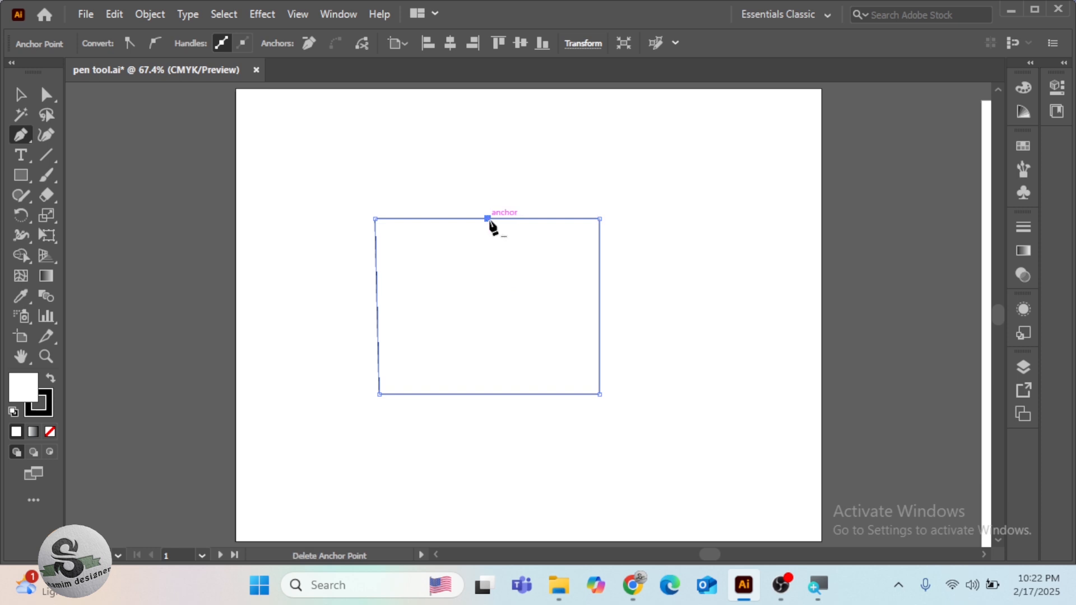
pyautogui.click(492, 395)
pyautogui.click(493, 395)
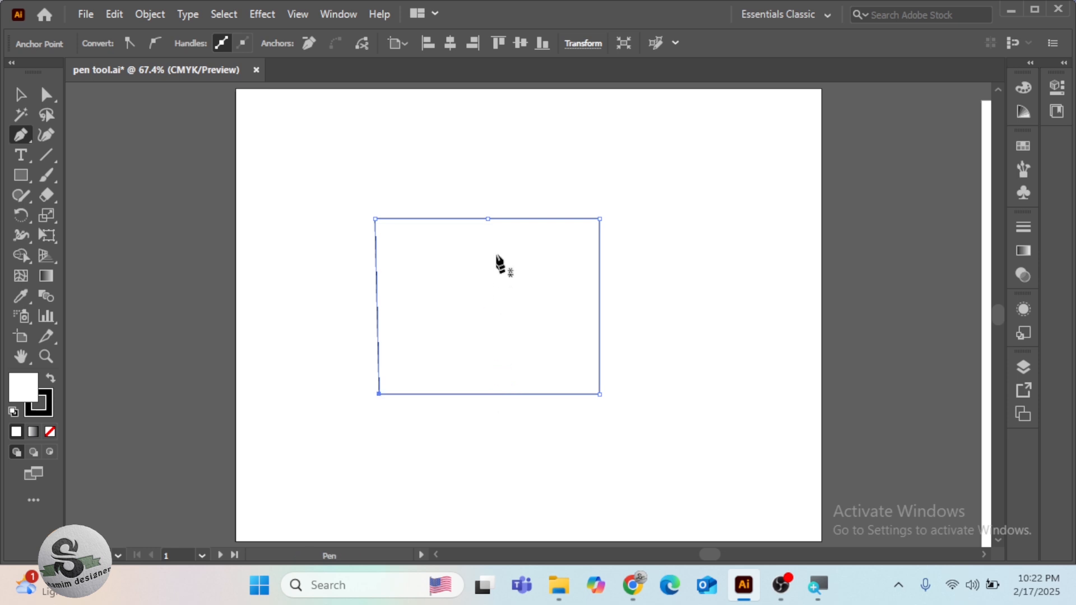
pyautogui.click(488, 219)
# Bend the shape's top and bottom edges upward into arcs and pull the bottom arc's right handle down into an S-curve
pyautogui.press('alt')
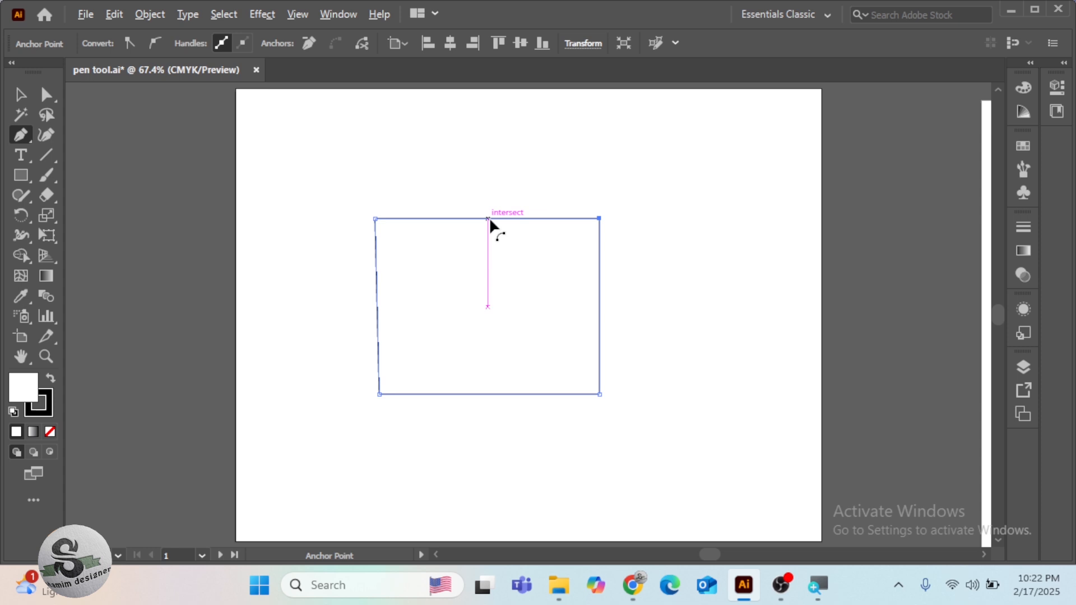
pyautogui.moveTo(489, 219); pyautogui.dragTo(488, 162)
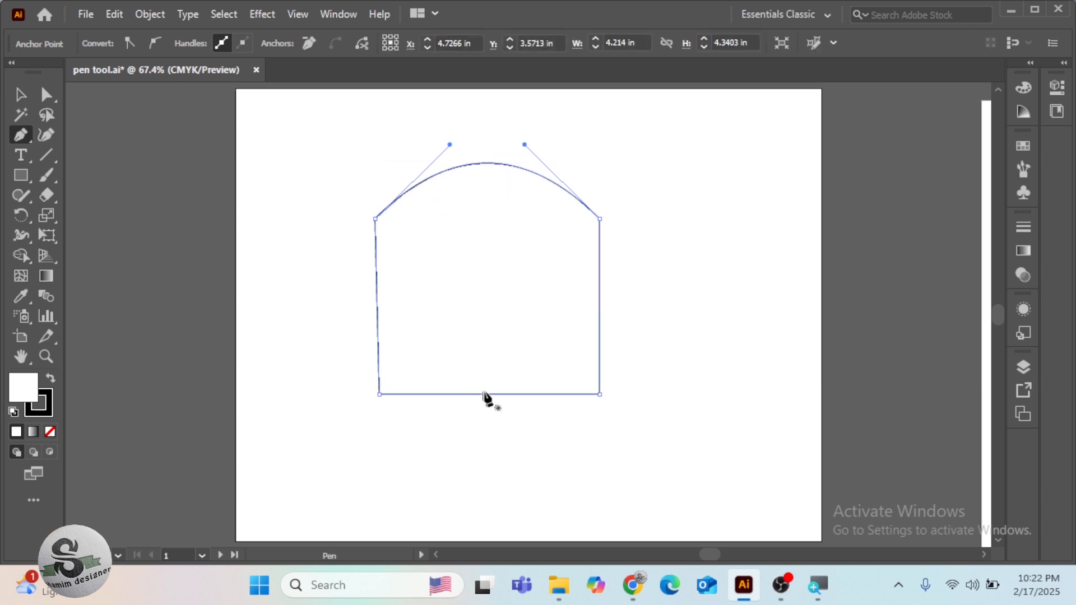
pyautogui.press('alt')
pyautogui.moveTo(493, 394); pyautogui.dragTo(494, 343)
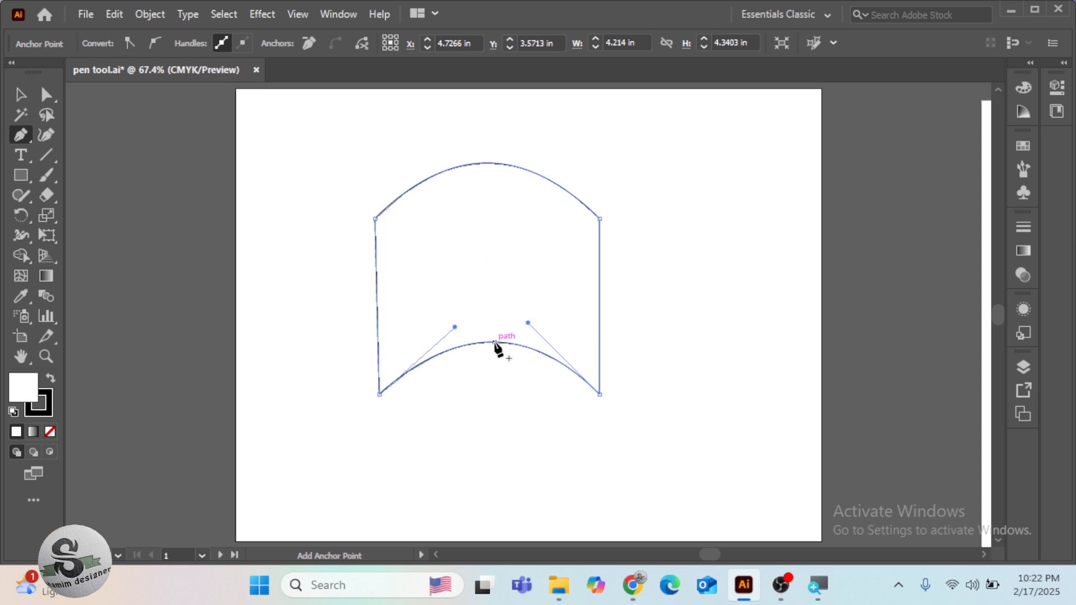
pyautogui.press('alt')
pyautogui.moveTo(529, 322); pyautogui.dragTo(516, 399)
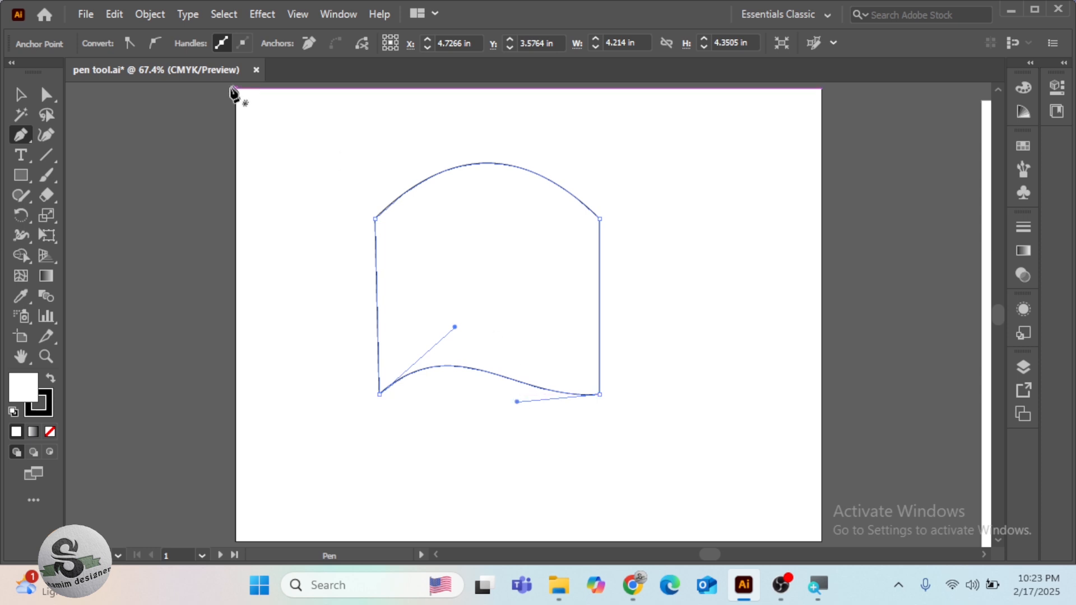
# Remove the curved shape by deleting its four corner anchor points one after another
pyautogui.click(599, 218)
pyautogui.click(374, 219)
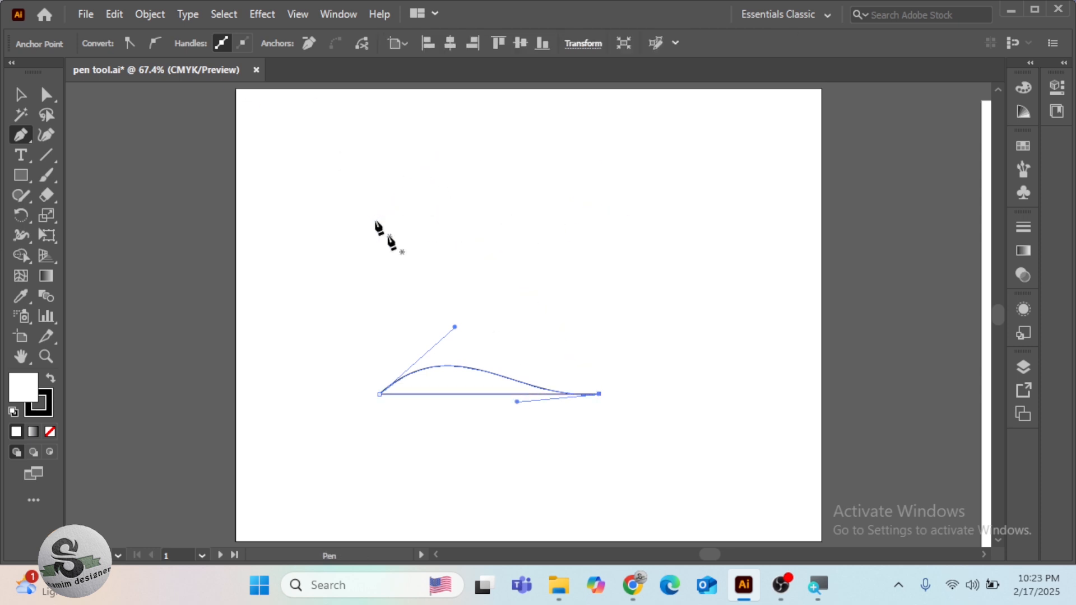
pyautogui.click(599, 394)
pyautogui.click(379, 391)
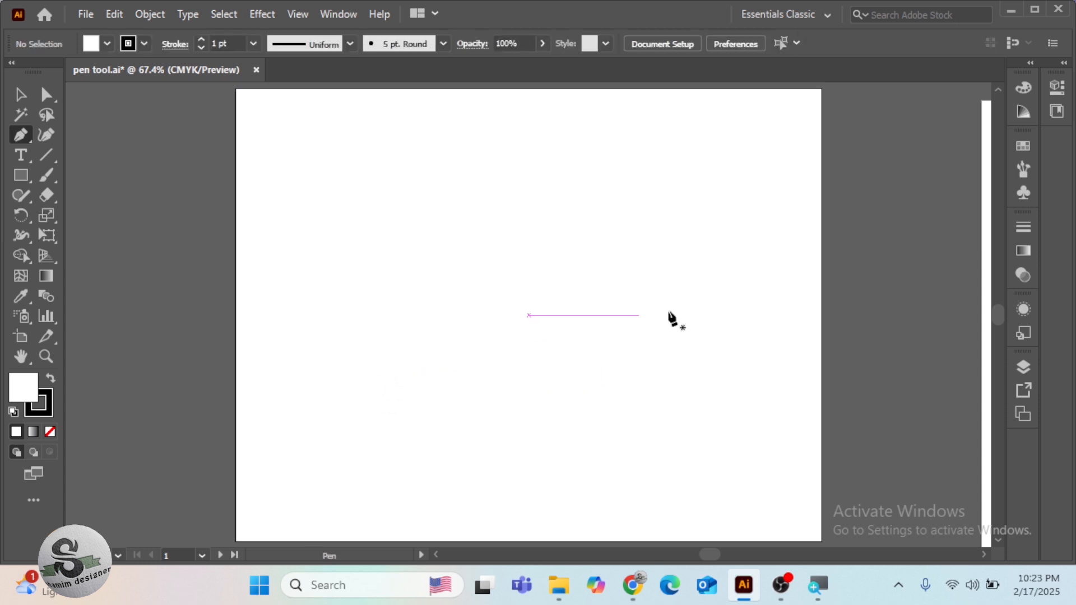
# Select all the black practice curves and zigzag lines on the second artboard and lock them
pyautogui.press('space')
pyautogui.moveTo(823, 319); pyautogui.dragTo(62, 294)
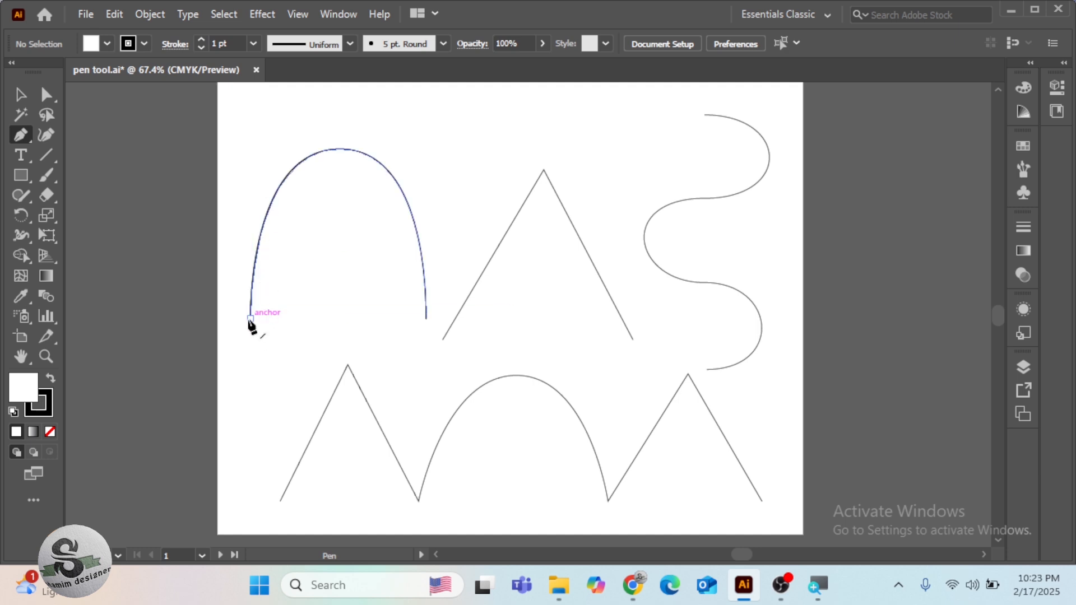
pyautogui.click(21, 94)
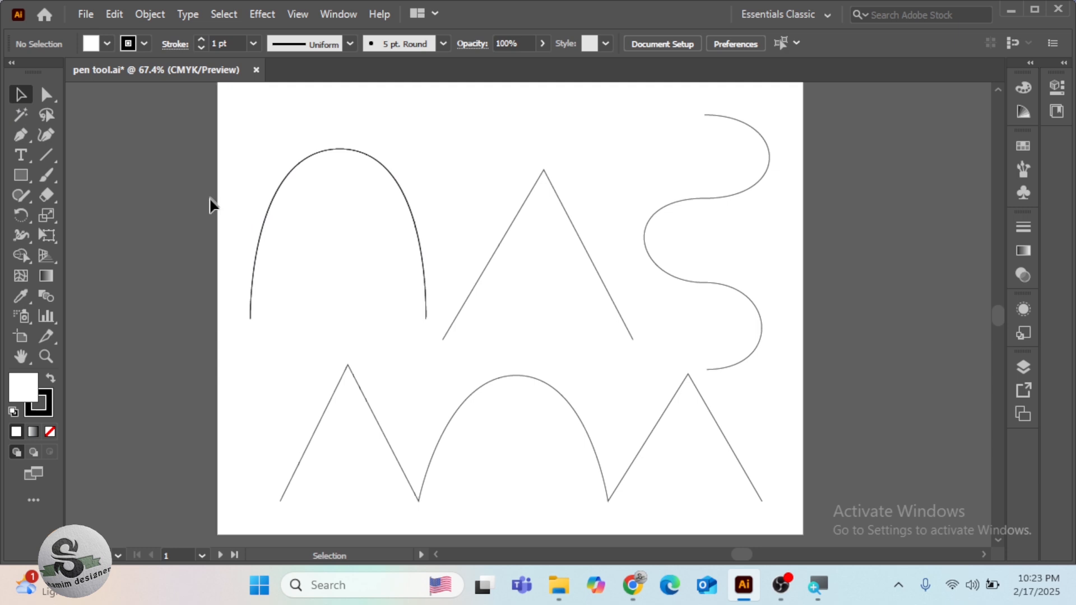
pyautogui.moveTo(295, 276); pyautogui.dragTo(780, 477)
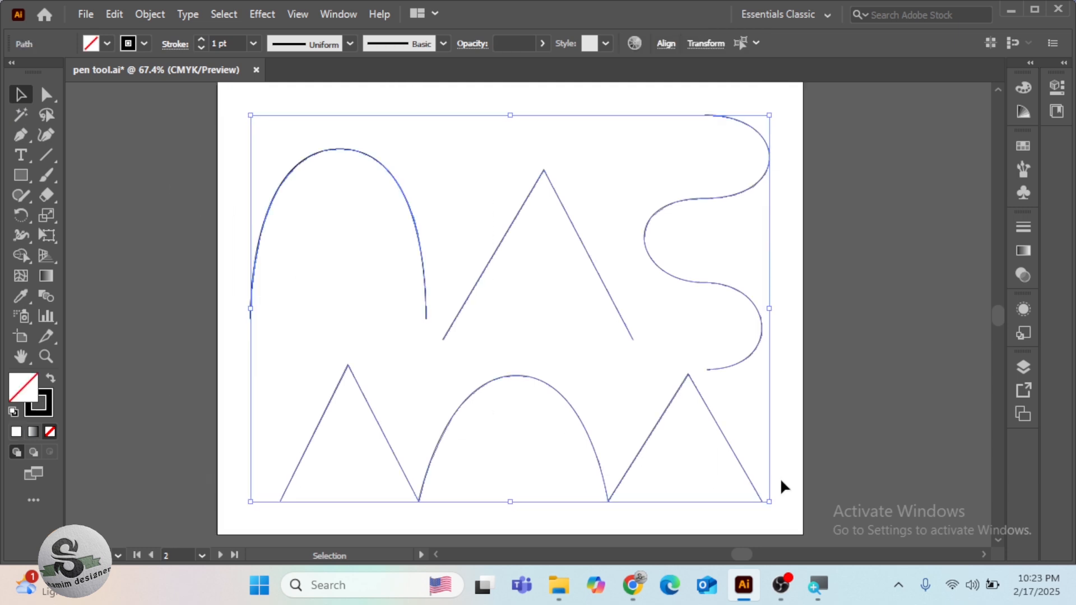
pyautogui.click(138, 15)
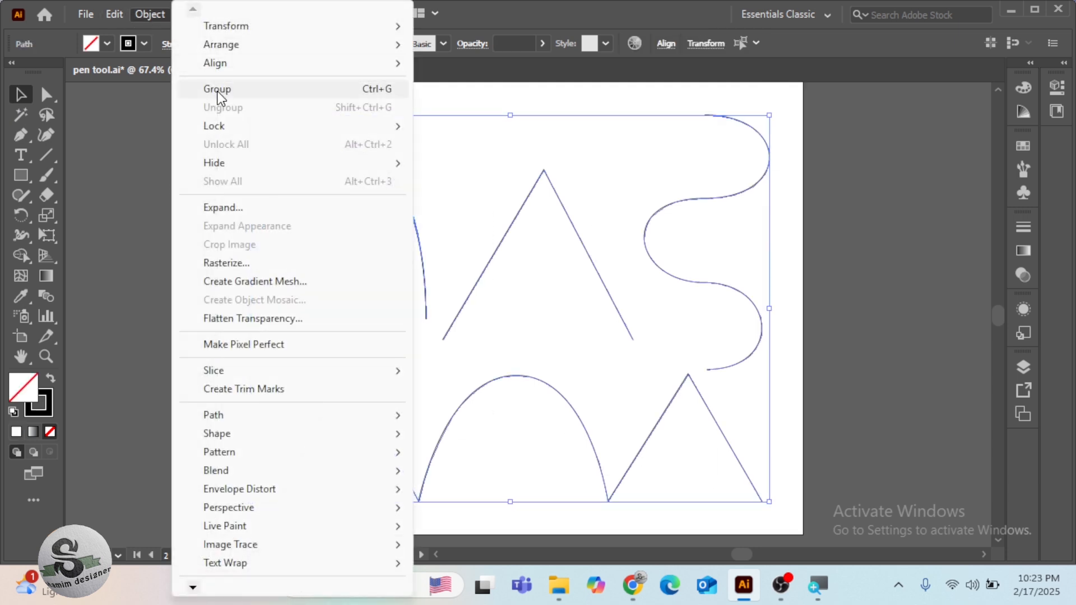
pyautogui.moveTo(244, 126)
pyautogui.click(487, 127)
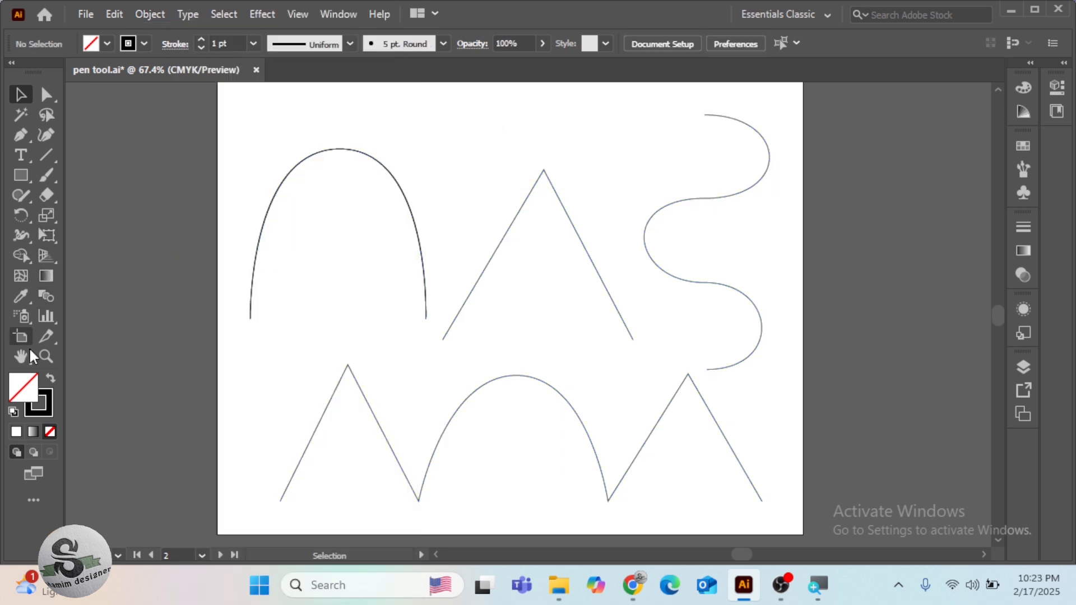
# Set the fill to none and the stroke to dark red for new paths
pyautogui.click(16, 431)
pyautogui.click(49, 431)
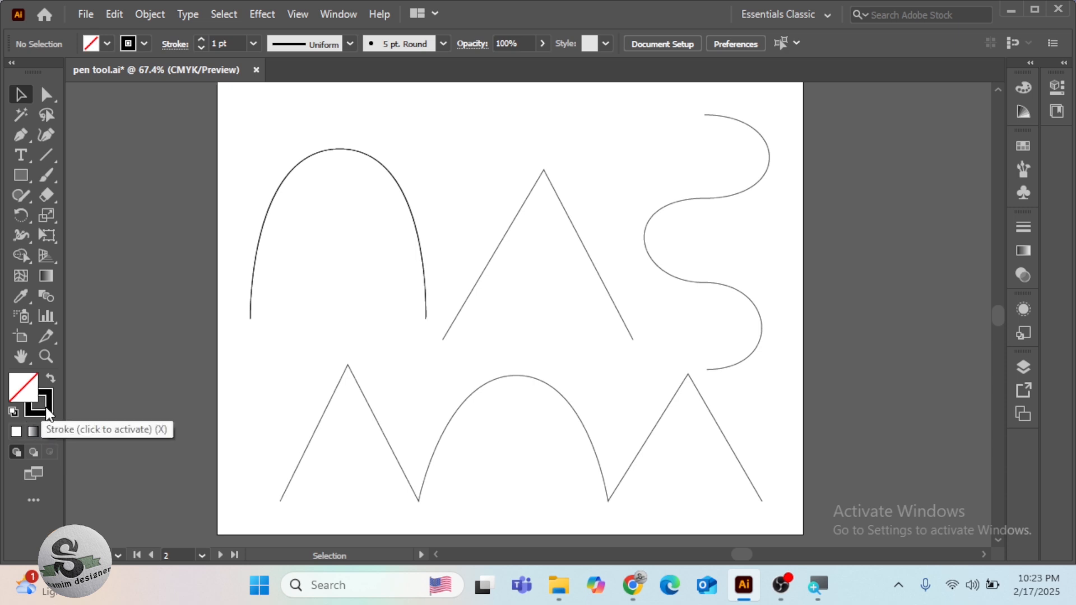
pyautogui.click(145, 43)
pyautogui.click(129, 71)
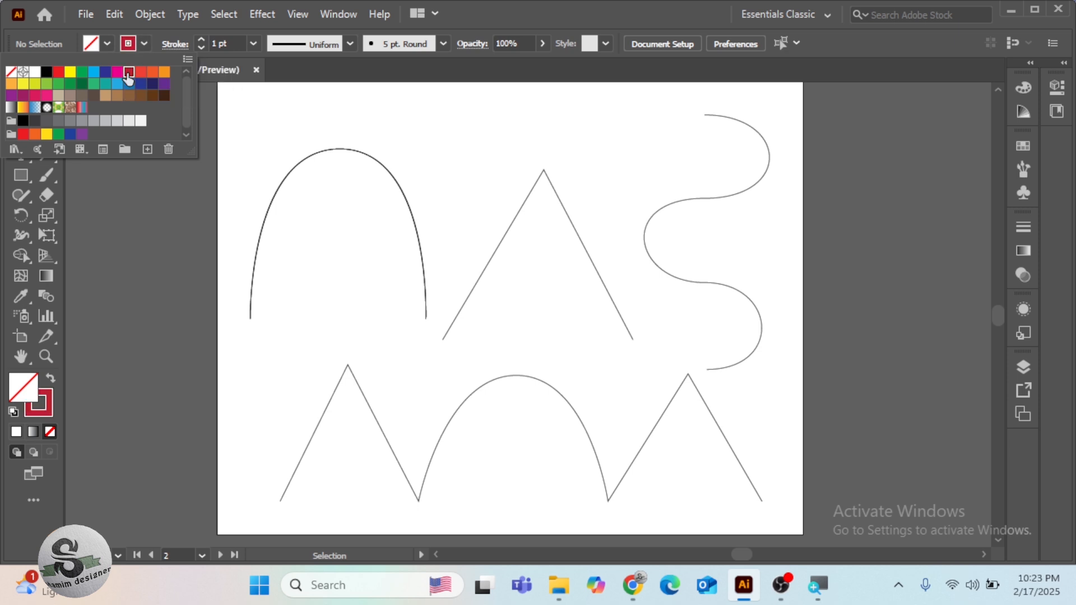
pyautogui.click(322, 200)
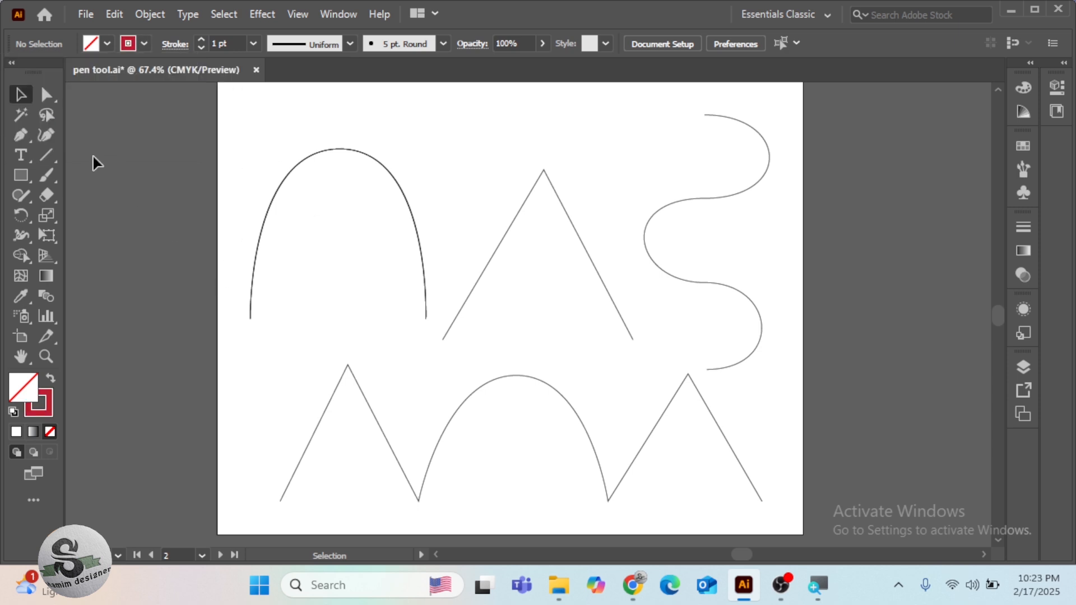
# Trace the upper inverted-V guide with the Pen tool using three corner anchor points, and end the path
pyautogui.click(19, 136)
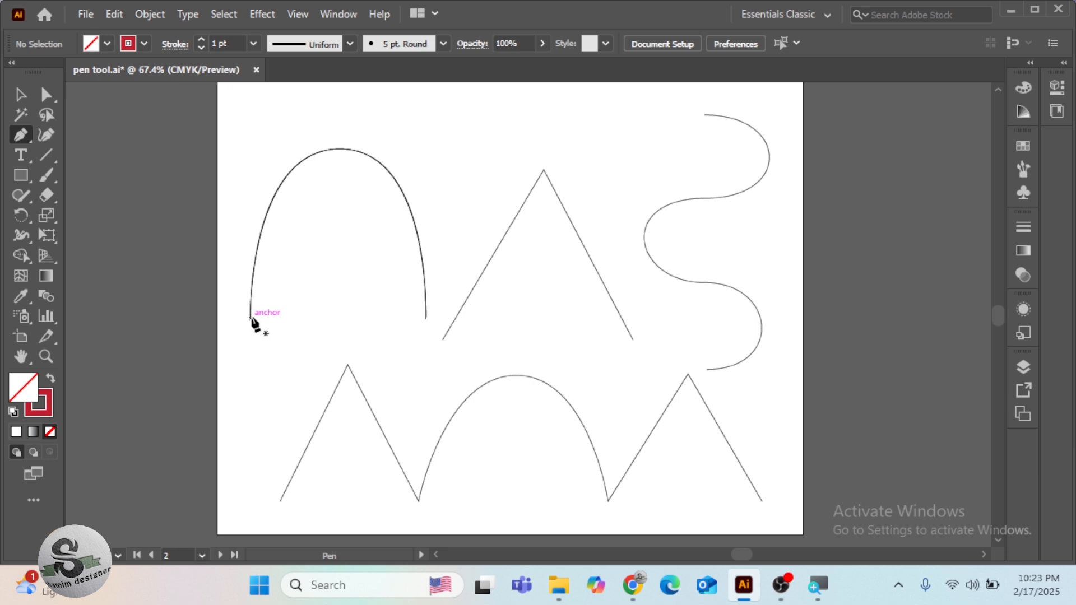
pyautogui.click(443, 339)
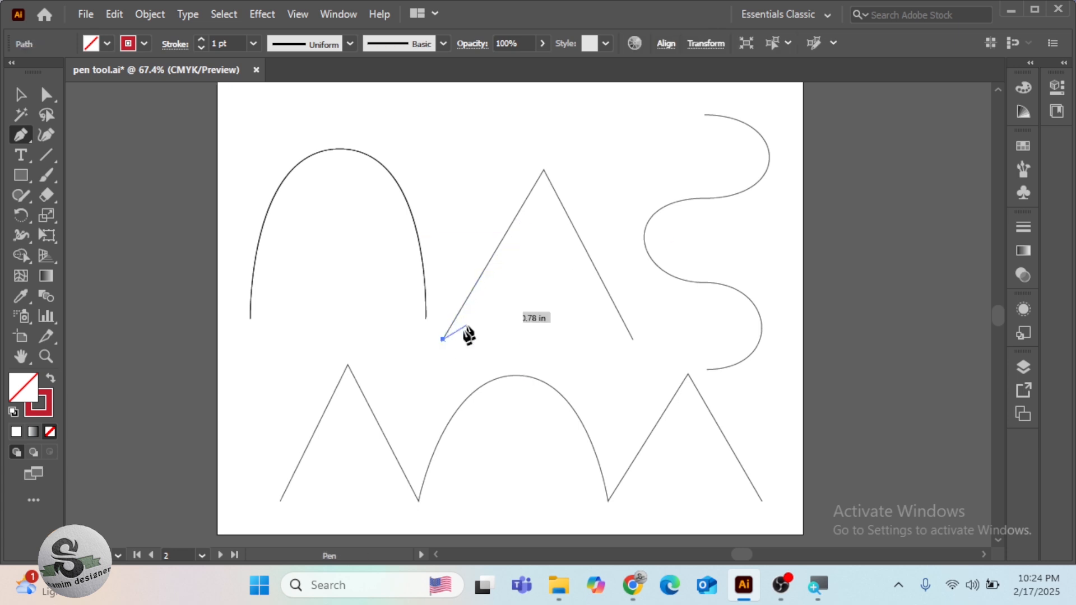
pyautogui.click(544, 170)
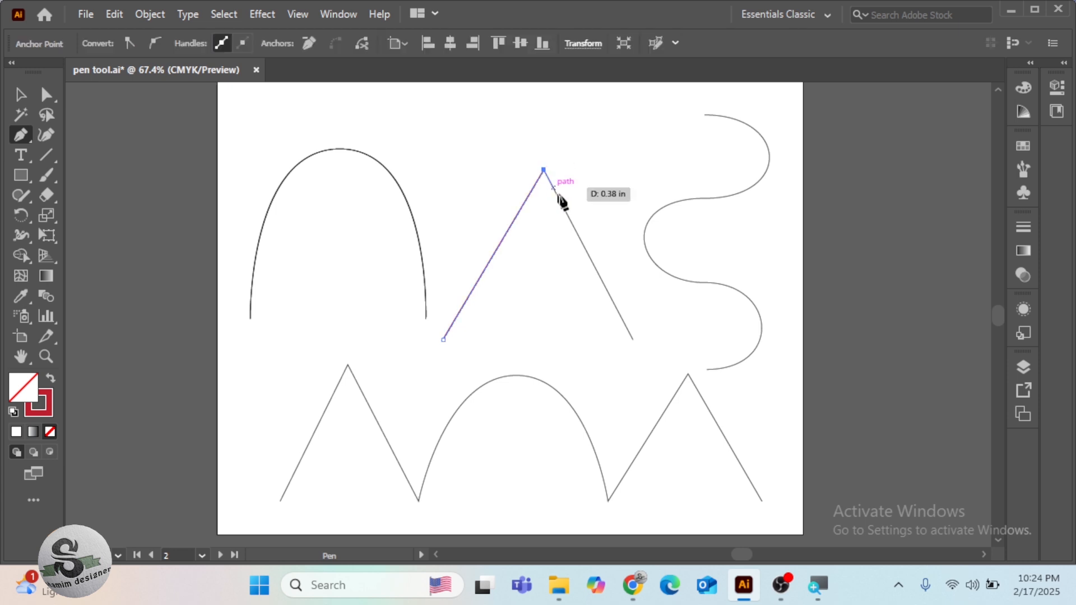
pyautogui.click(633, 339)
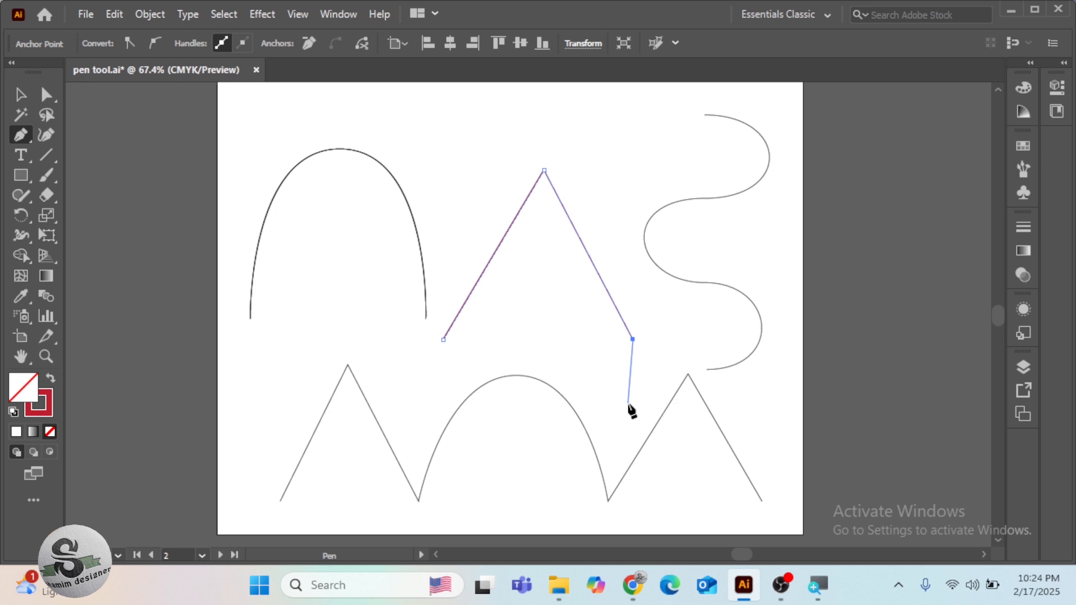
pyautogui.press('Escape')
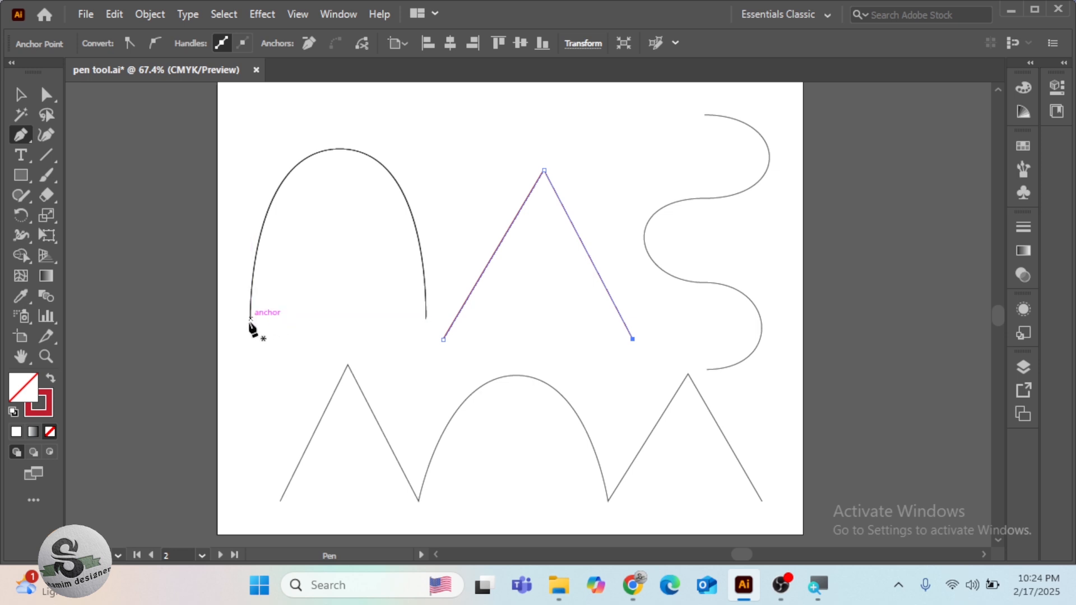
# Trace the tall arch guide with the Pen tool, placing smooth anchor points at its left foot, apex and right foot
pyautogui.moveTo(249, 322); pyautogui.dragTo(252, 400)
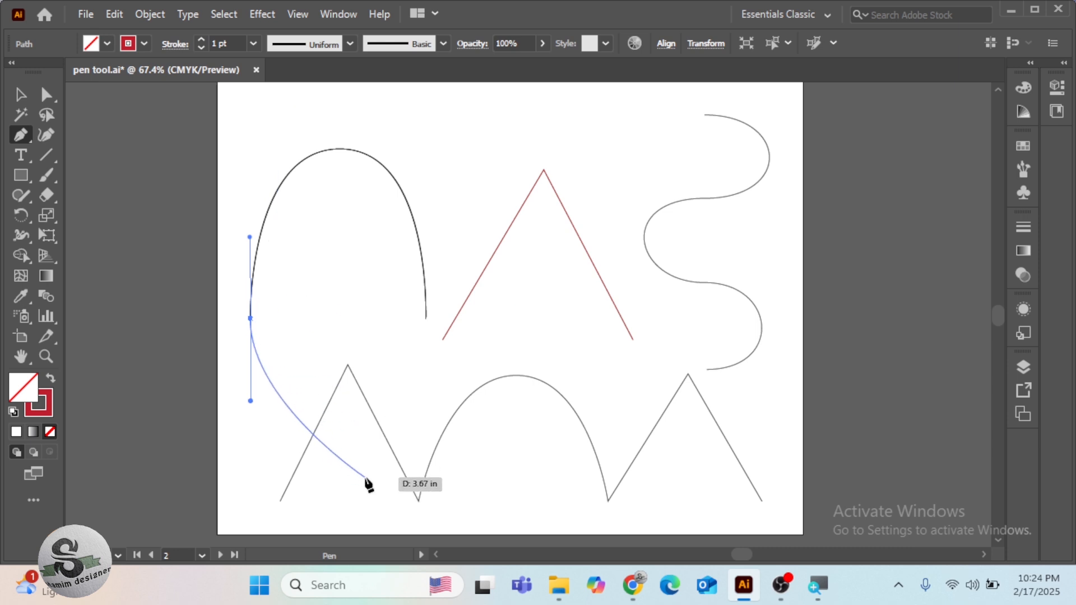
pyautogui.press('Escape')
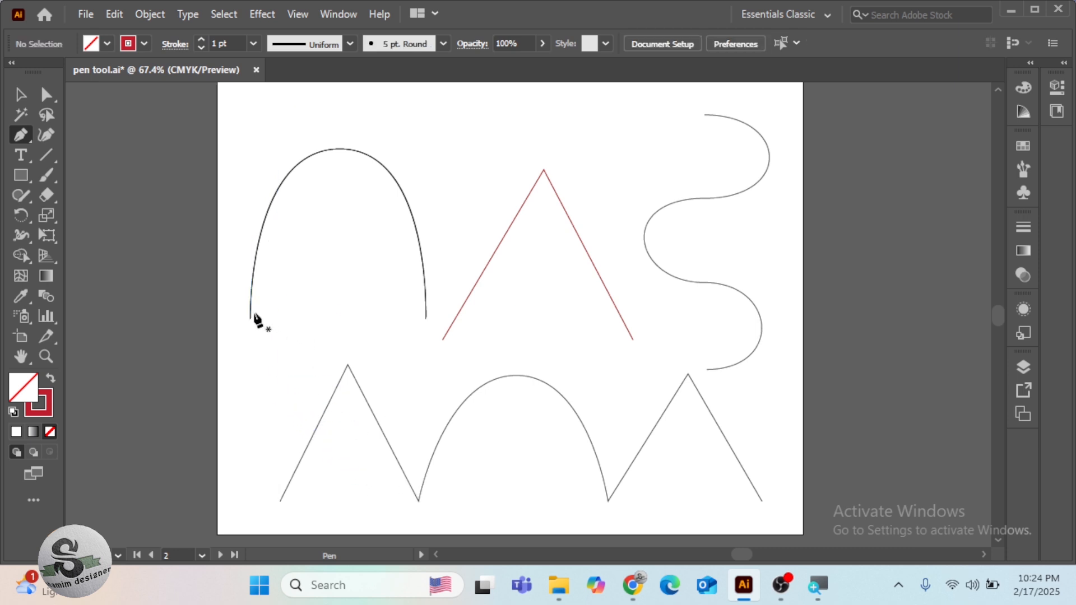
pyautogui.moveTo(250, 323); pyautogui.dragTo(252, 215)
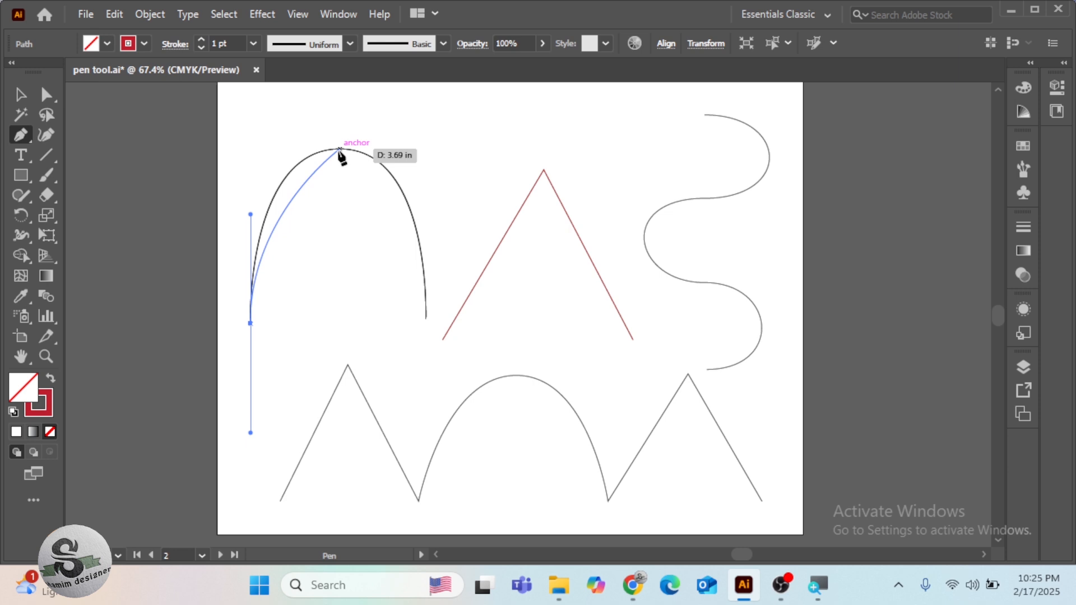
pyautogui.moveTo(340, 149); pyautogui.dragTo(397, 144)
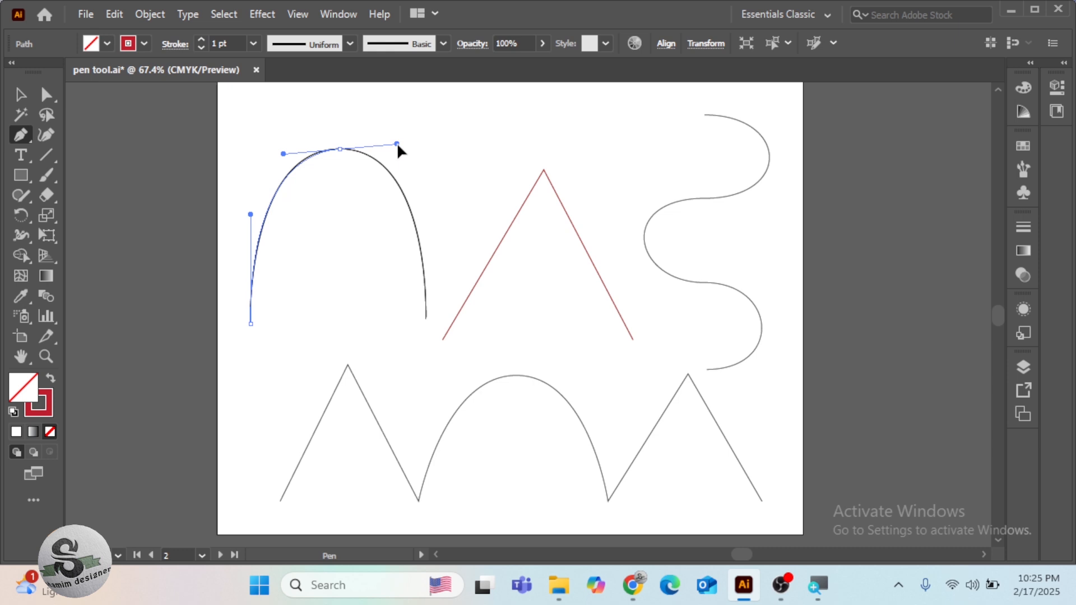
pyautogui.moveTo(396, 144); pyautogui.dragTo(397, 144)
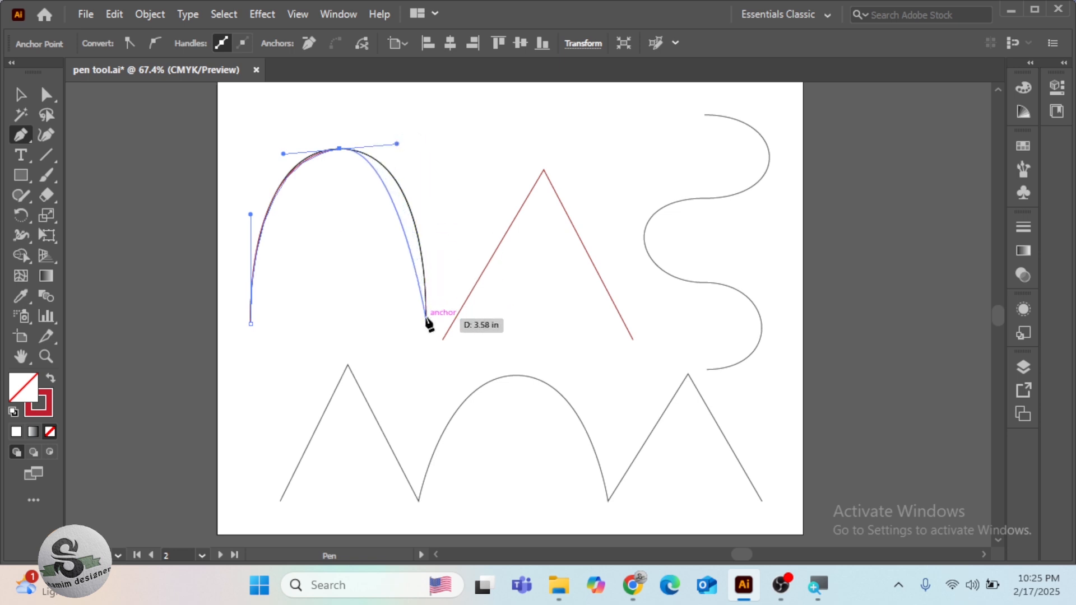
pyautogui.moveTo(426, 316); pyautogui.dragTo(428, 404)
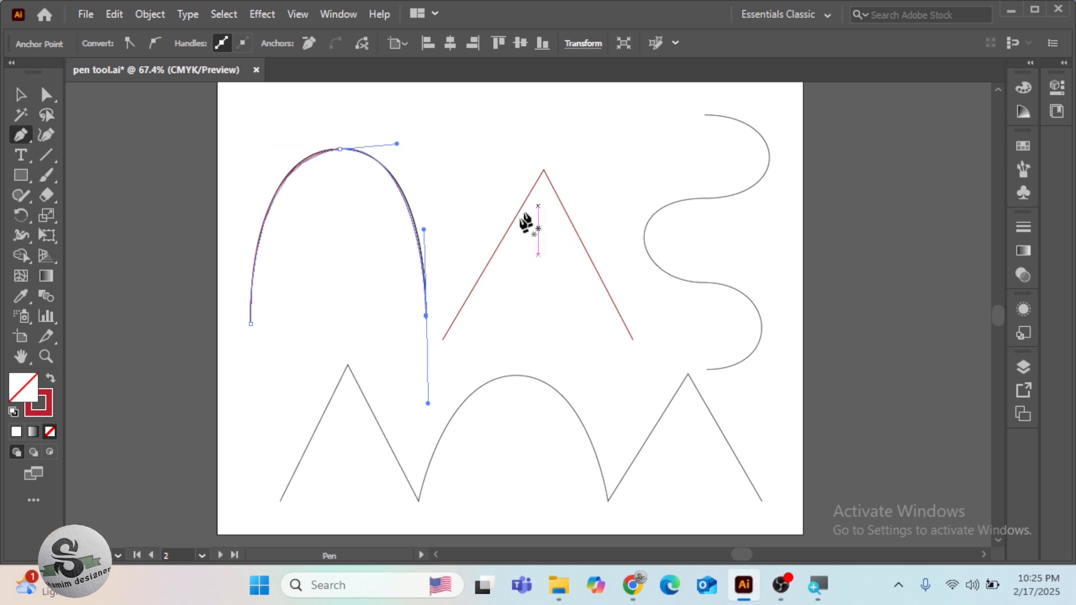
# Trace the lower guide as one open path, with corner points for the two peaks and a smooth point atop the middle arch
pyautogui.scroll(-1, 396, 517)
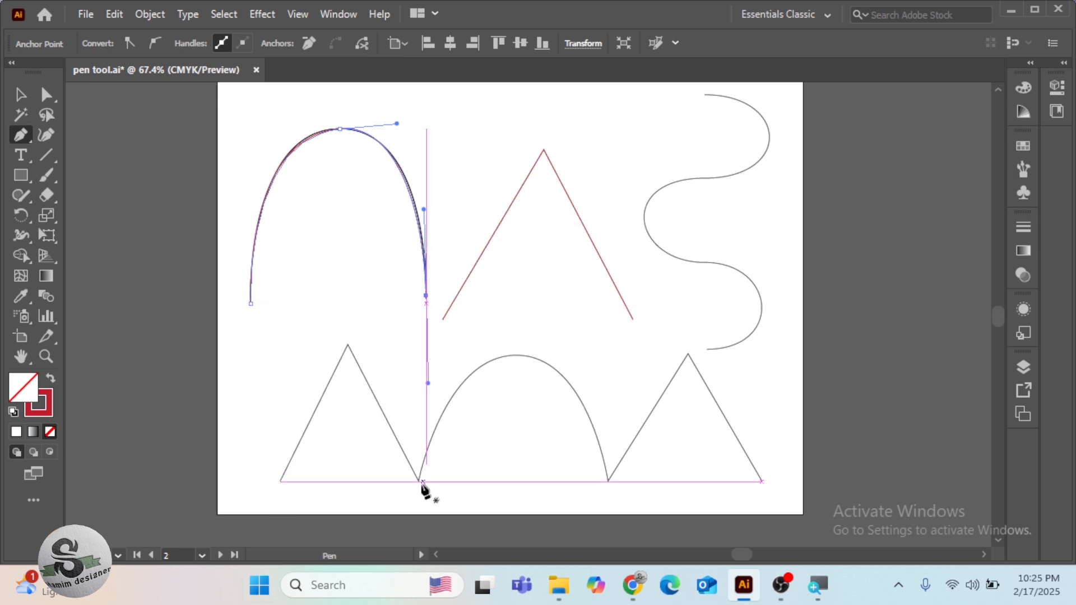
pyautogui.click(279, 478)
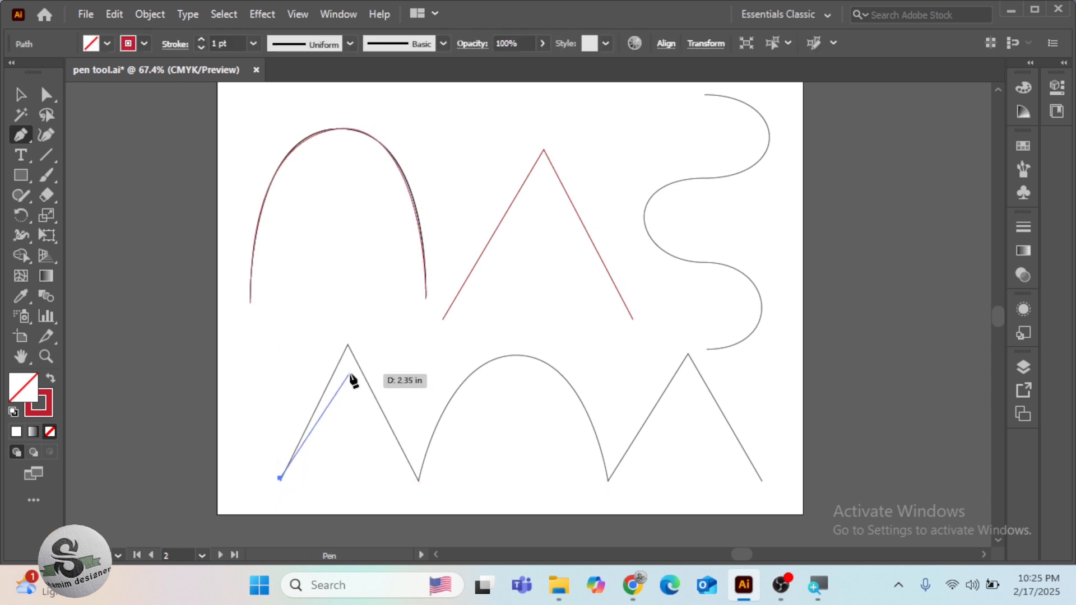
pyautogui.click(348, 344)
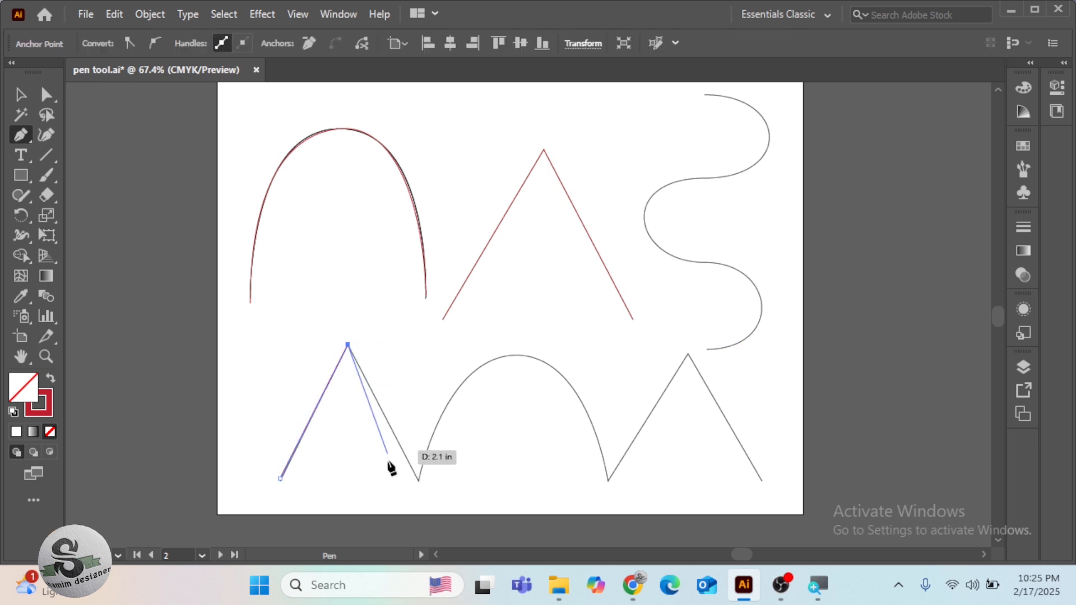
pyautogui.click(418, 480)
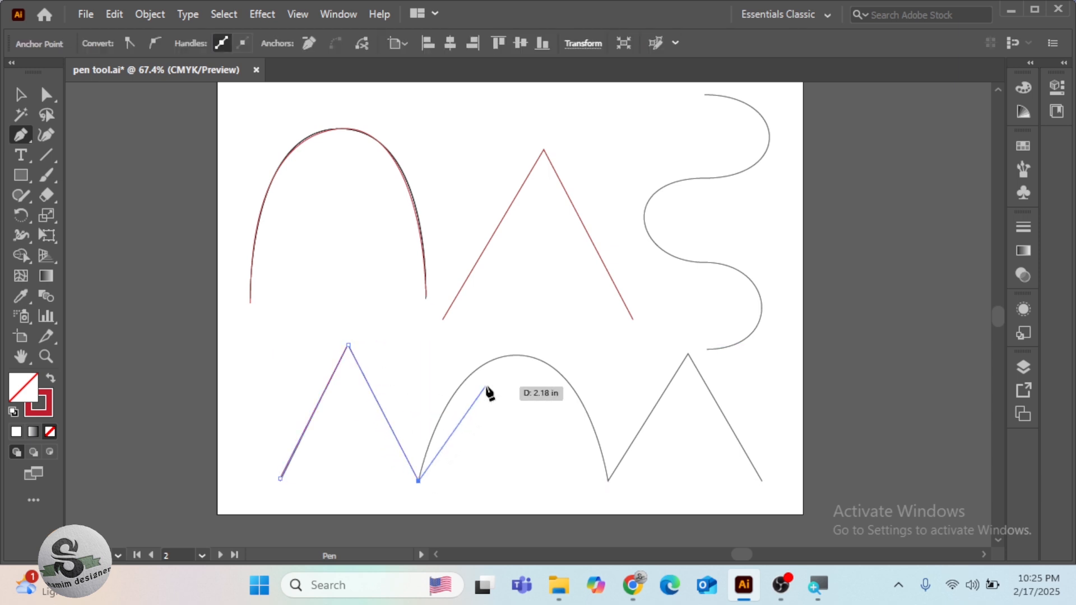
pyautogui.moveTo(515, 356); pyautogui.dragTo(587, 356)
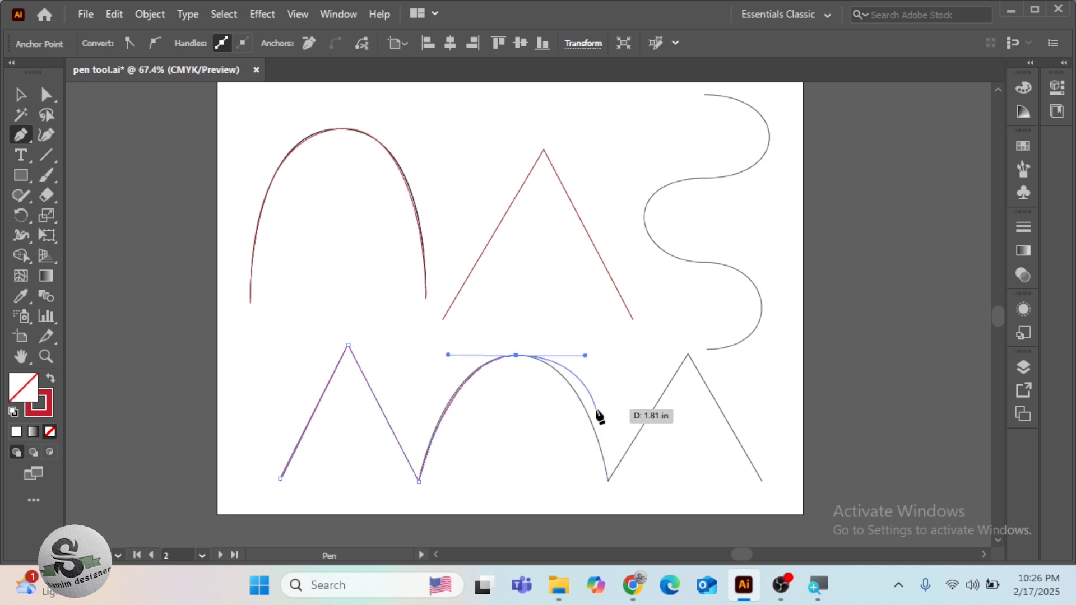
pyautogui.click(608, 481)
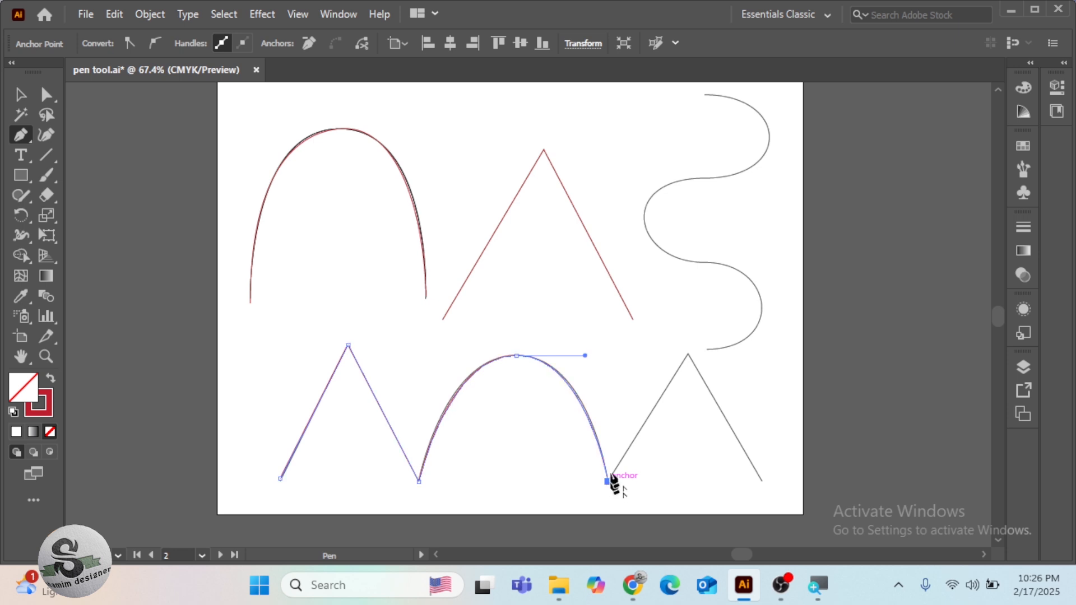
pyautogui.click(687, 355)
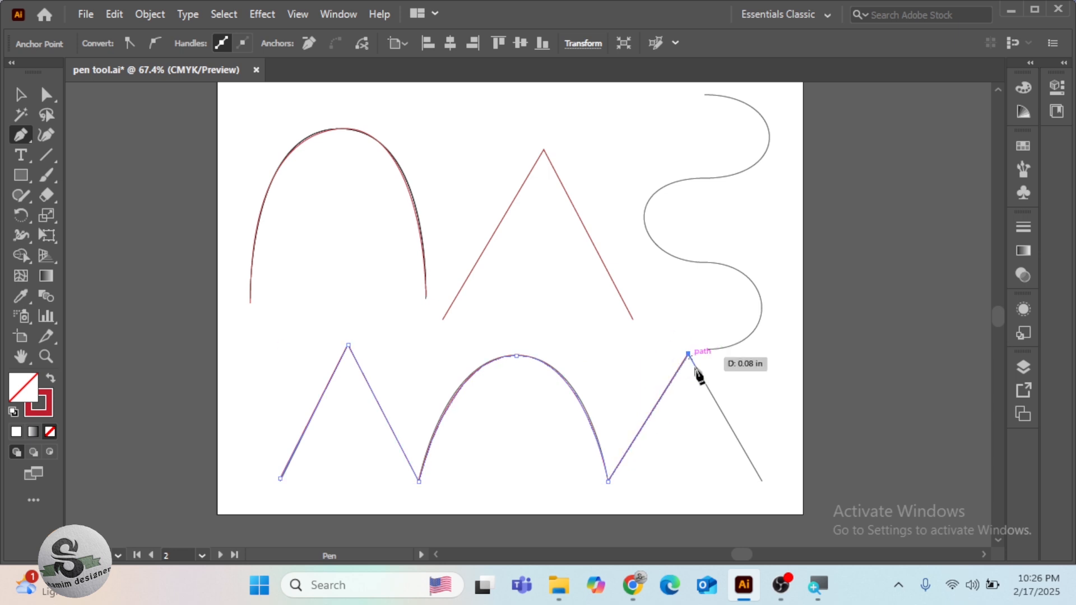
pyautogui.click(761, 481)
pyautogui.press('Escape')
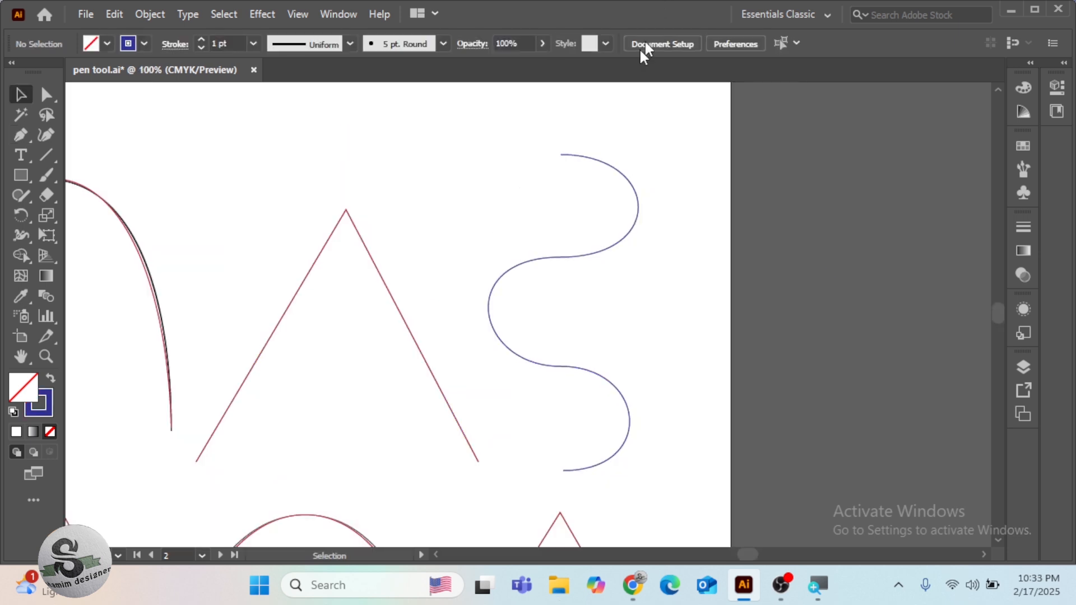
# Trace the winding S-shaped guide with the Pen tool using four smooth anchor points with horizontal handles, and deselect the path
pyautogui.click(25, 137)
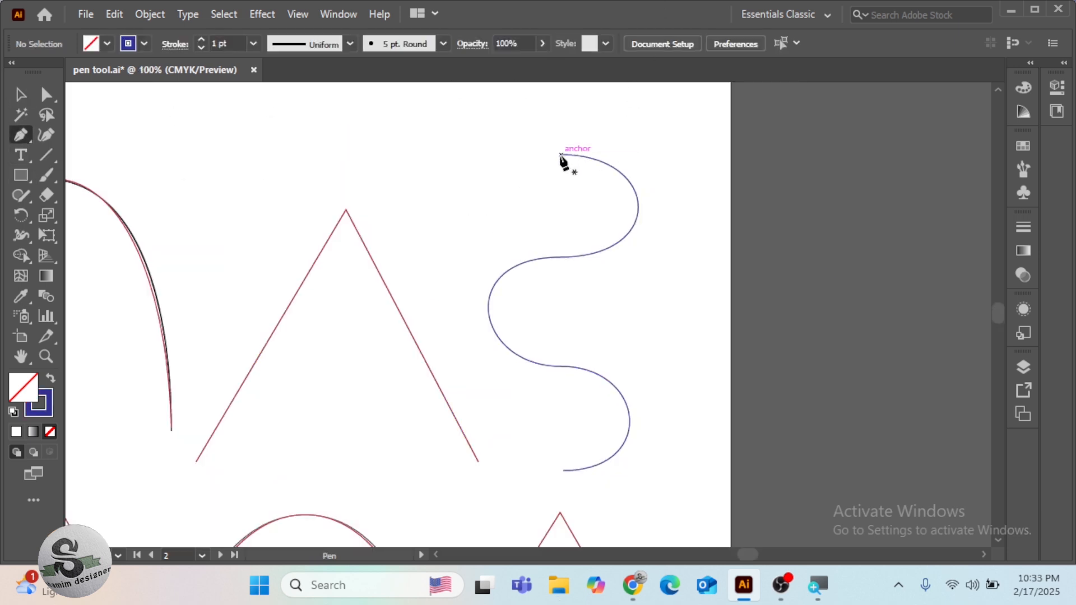
pyautogui.moveTo(561, 155); pyautogui.dragTo(654, 155)
pyautogui.moveTo(654, 155); pyautogui.dragTo(656, 154)
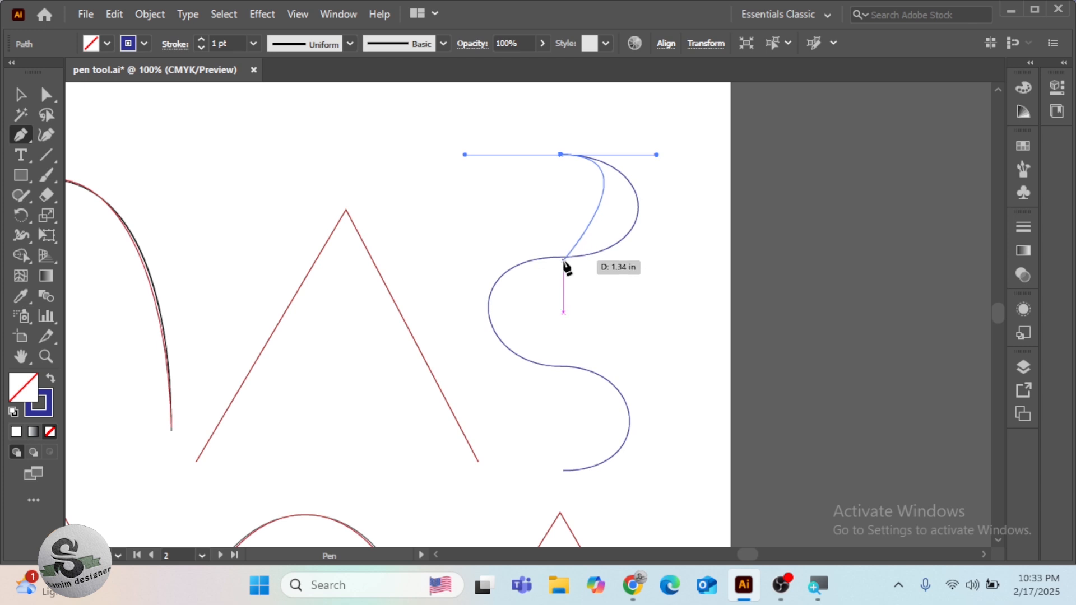
pyautogui.moveTo(562, 258); pyautogui.dragTo(446, 269)
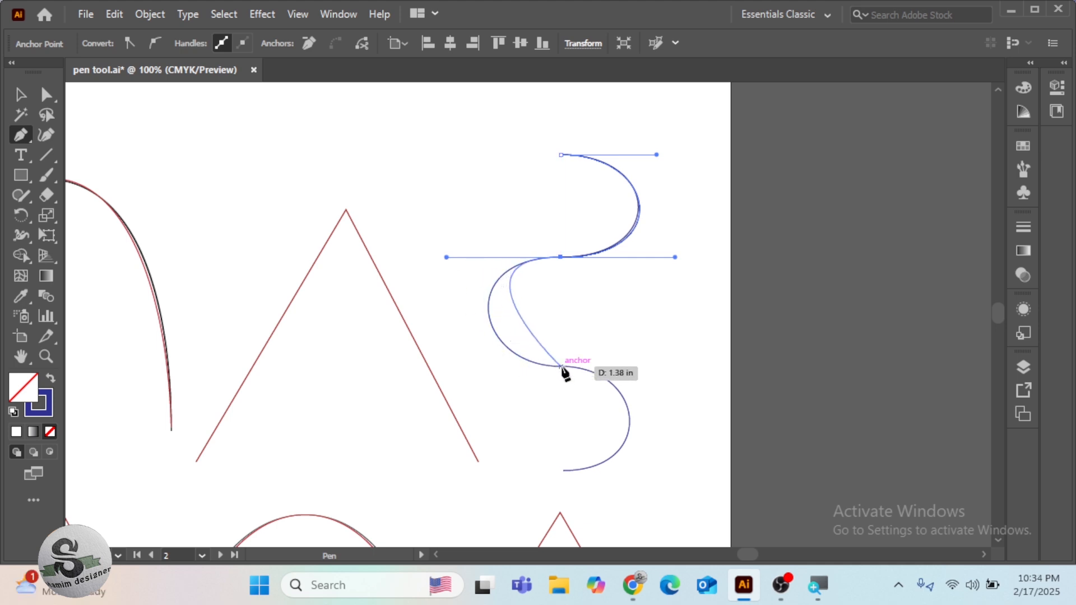
pyautogui.moveTo(561, 368); pyautogui.dragTo(639, 365)
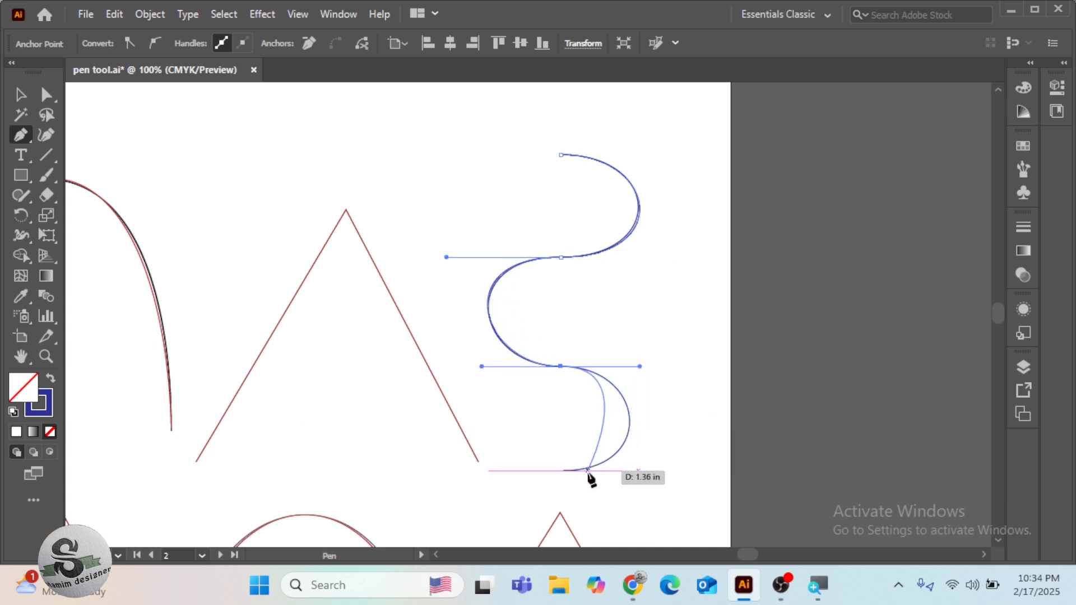
pyautogui.moveTo(564, 471); pyautogui.dragTo(468, 491)
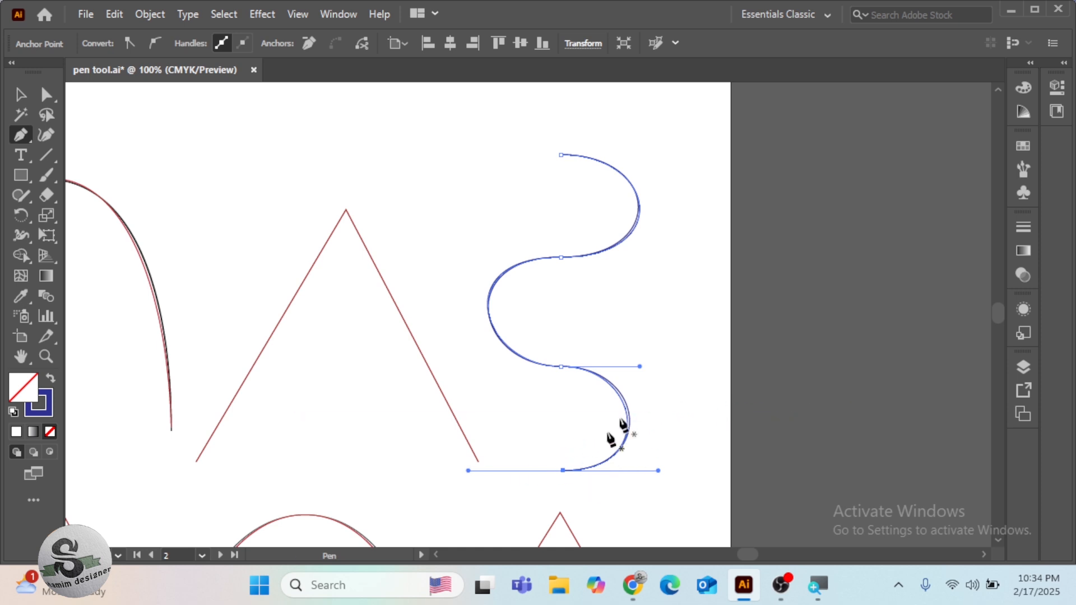
pyautogui.click(20, 94)
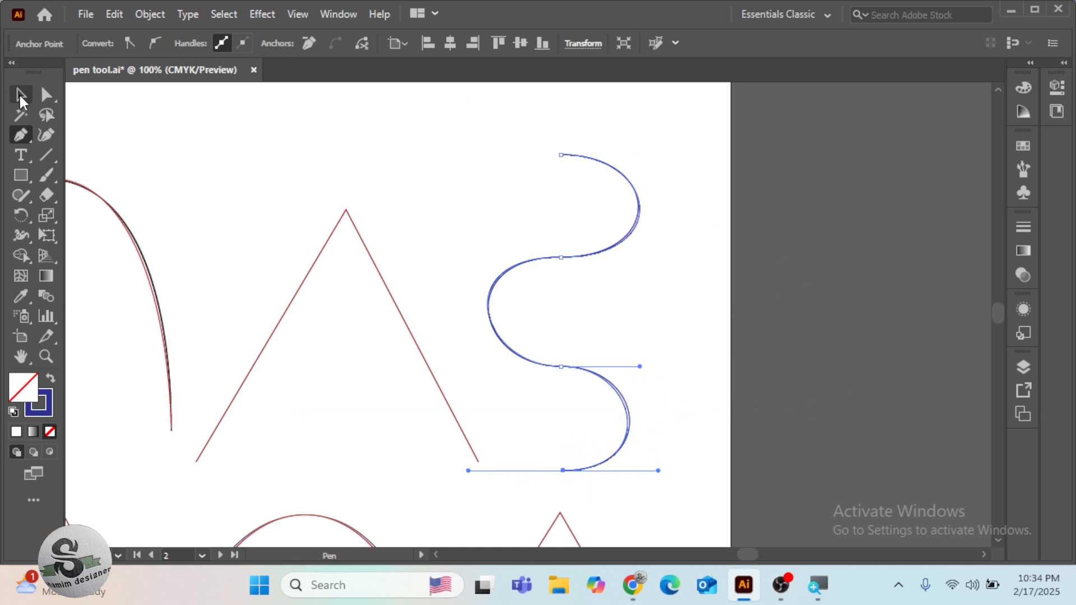
pyautogui.click(439, 187)
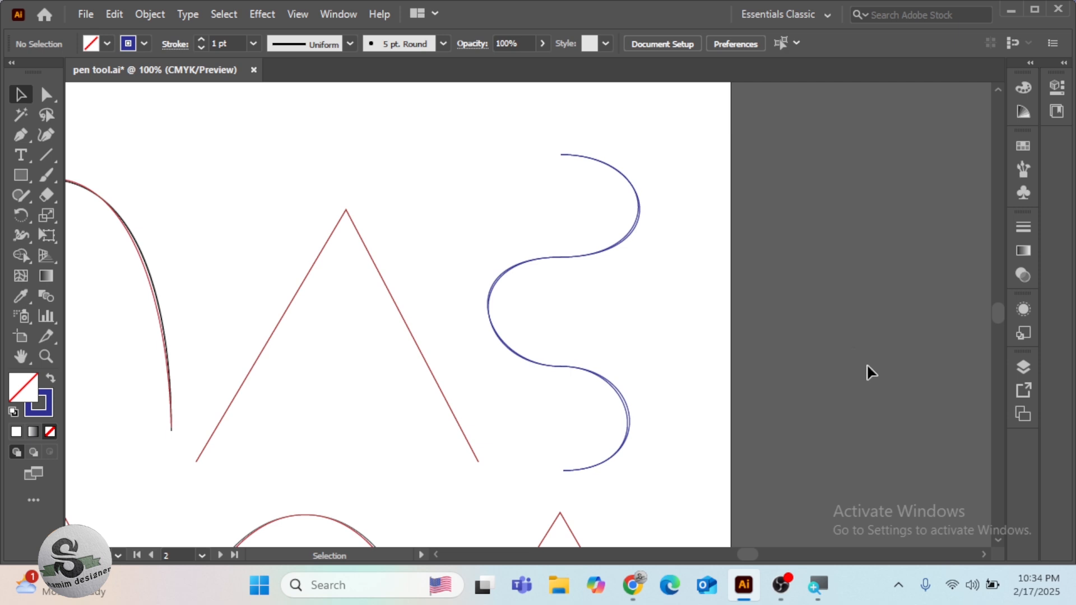
# Place the tw bird image from the Desktop as a linked file, scaled up in the middle of the empty third artboard
pyautogui.moveTo(872, 356); pyautogui.dragTo(317, 306)
pyautogui.moveTo(708, 387); pyautogui.dragTo(176, 381)
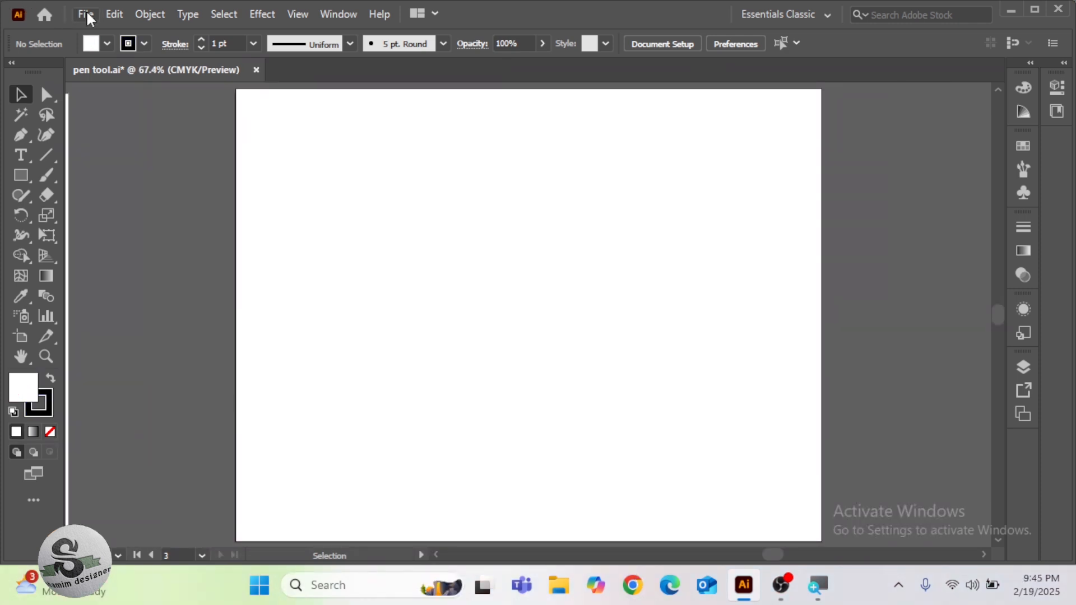
pyautogui.click(87, 14)
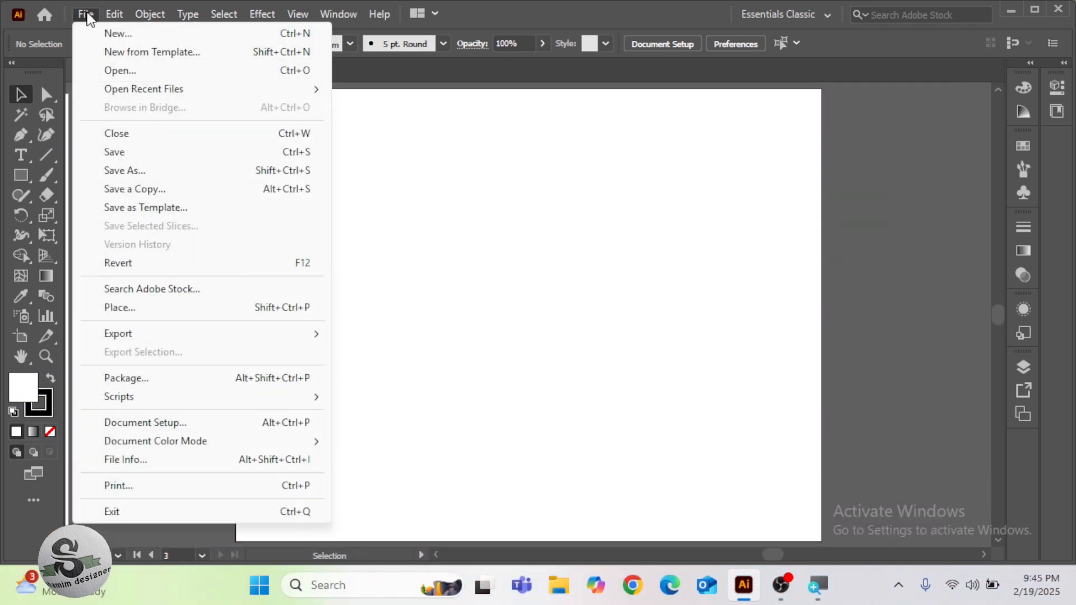
pyautogui.click(166, 313)
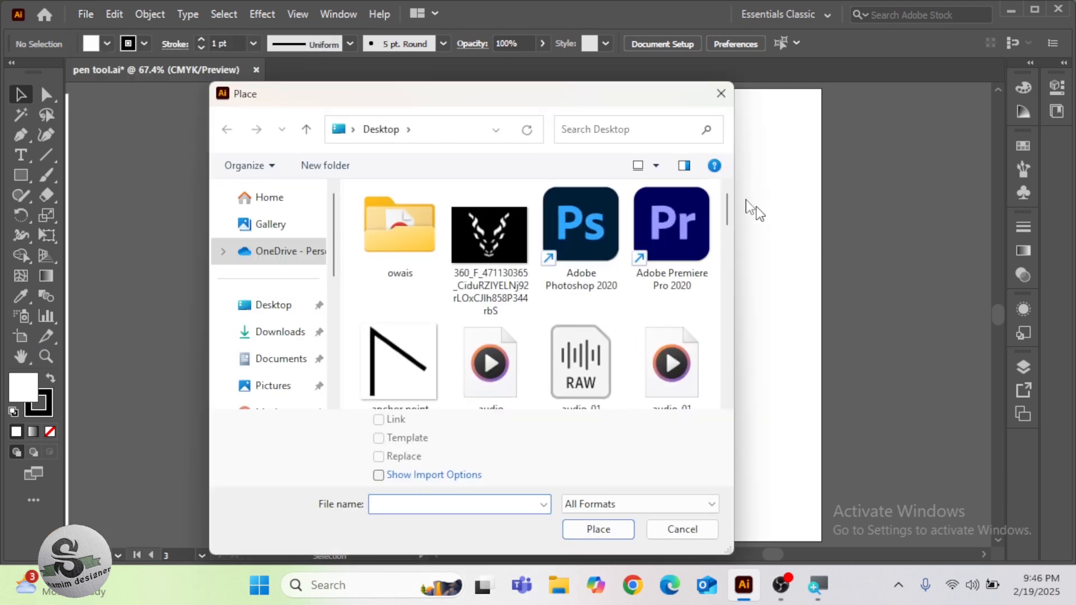
pyautogui.scroll(-15, 738, 241)
pyautogui.scroll(-3, 761, 333)
pyautogui.click(470, 325)
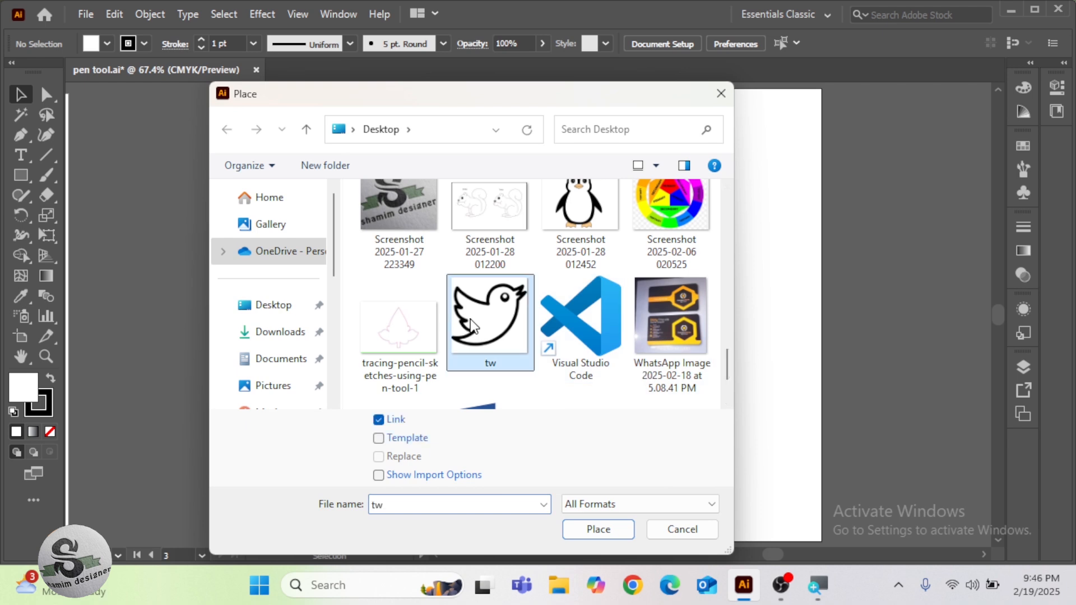
pyautogui.click(600, 531)
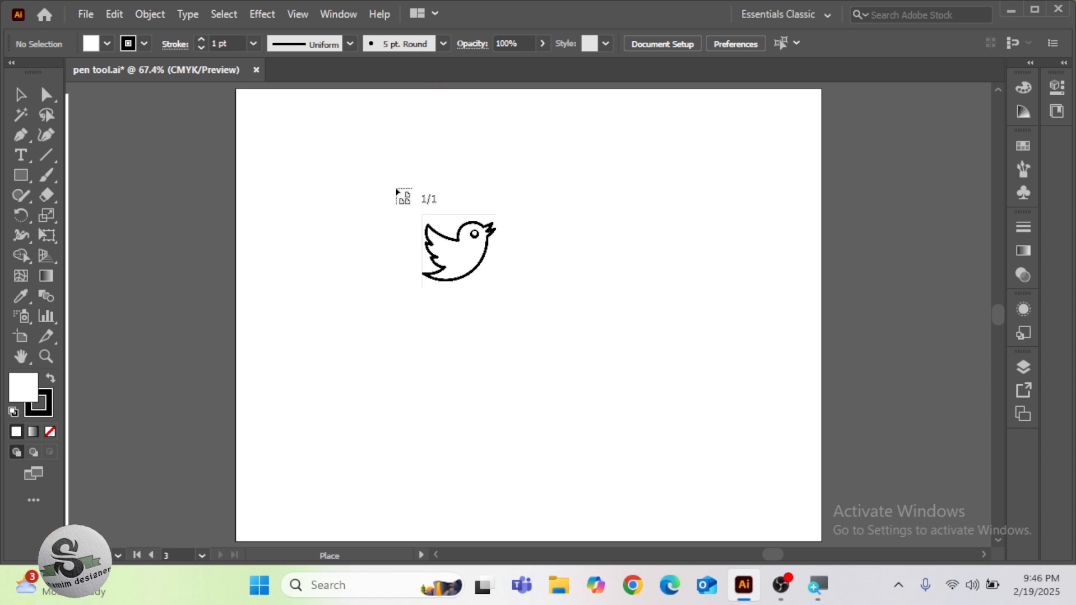
pyautogui.moveTo(375, 167); pyautogui.dragTo(747, 437)
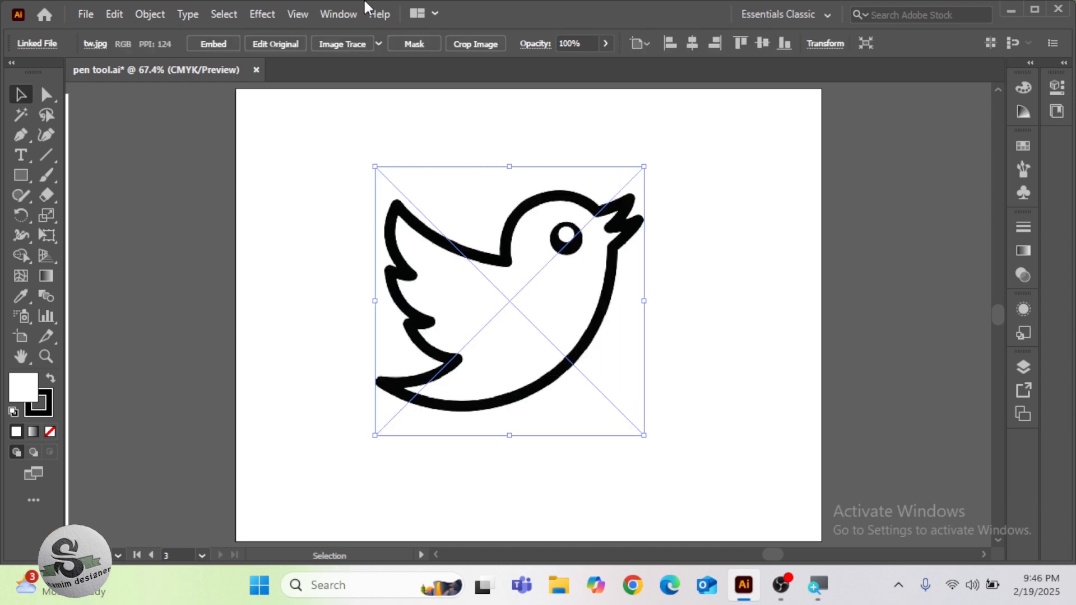
# Embed the placed bird image and reduce its opacity to 39%
pyautogui.click(213, 43)
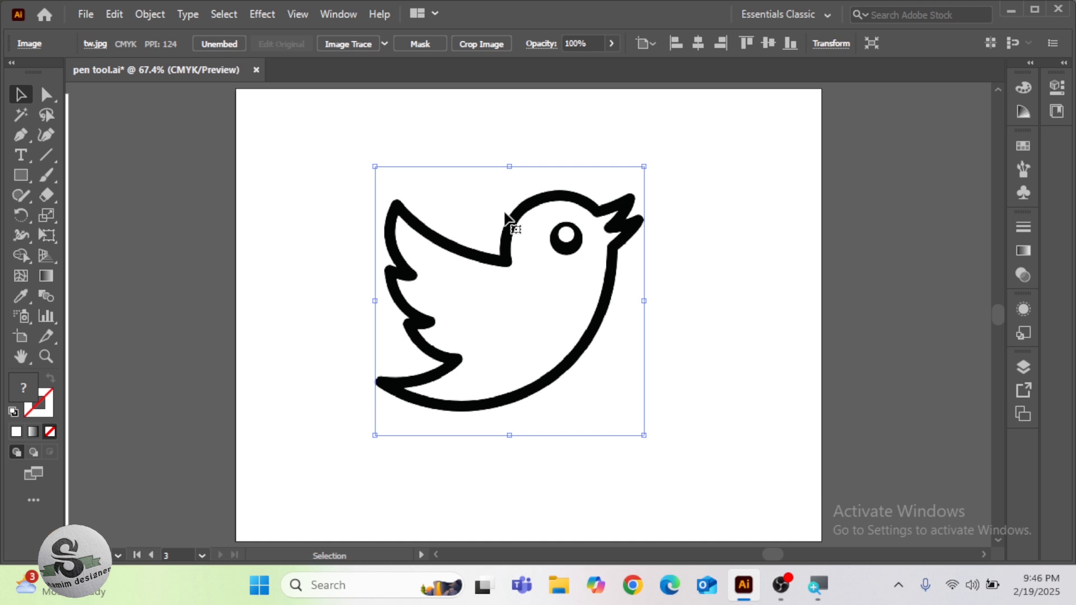
pyautogui.click(612, 43)
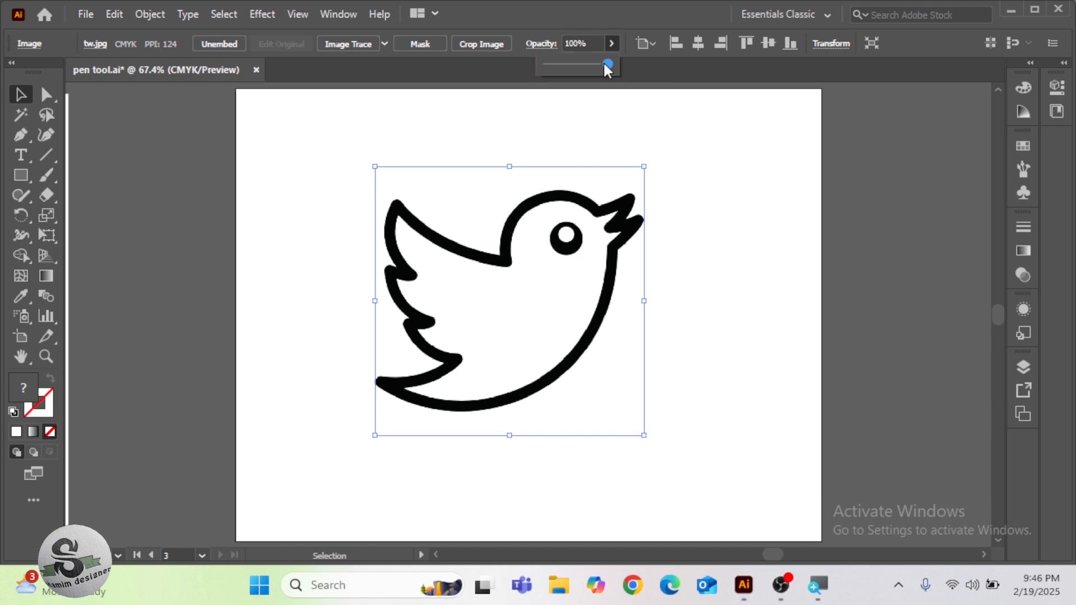
pyautogui.moveTo(605, 64); pyautogui.dragTo(575, 64)
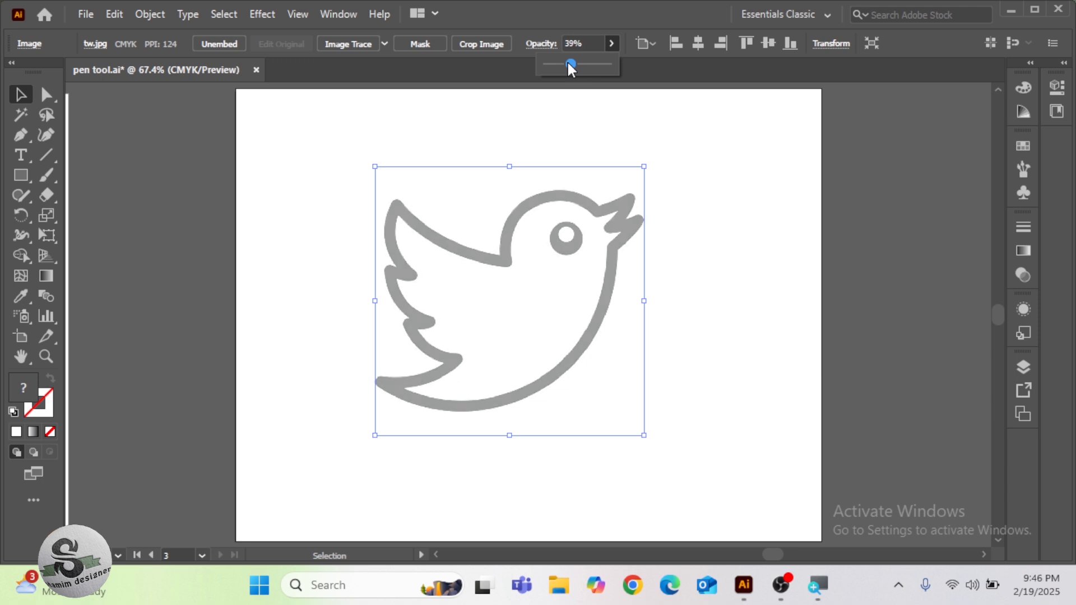
# Lock the selected bird image so it serves as a fixed tracing template
pyautogui.click(155, 12)
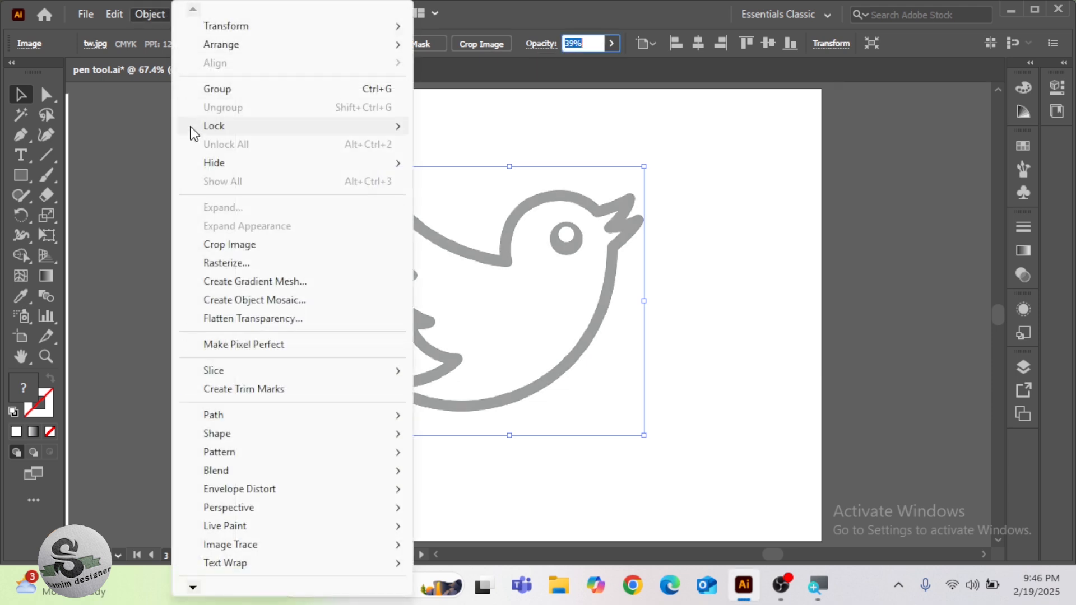
pyautogui.moveTo(203, 126)
pyautogui.click(471, 129)
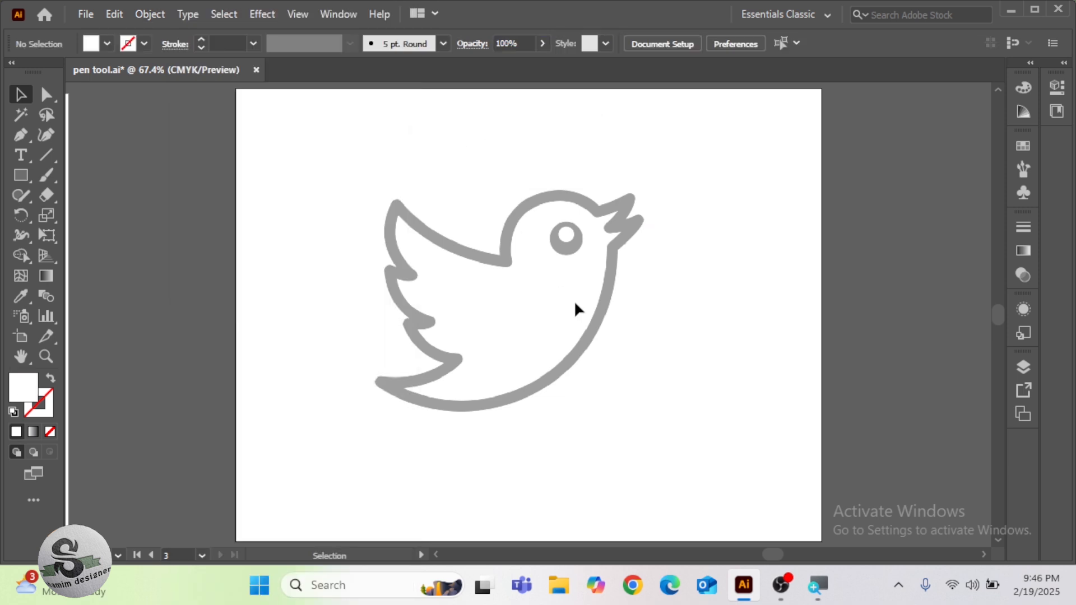
# Set no fill and a dark red 2 pt stroke for new paths, and activate the Pen tool at 100% zoom
pyautogui.click(13, 411)
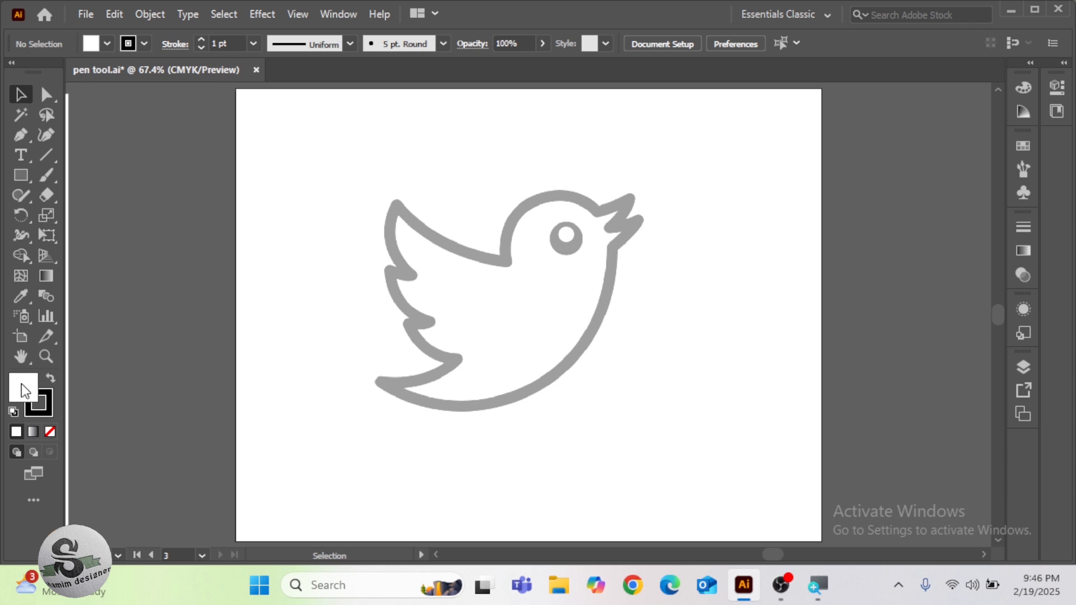
pyautogui.click(47, 410)
pyautogui.click(50, 432)
pyautogui.click(142, 43)
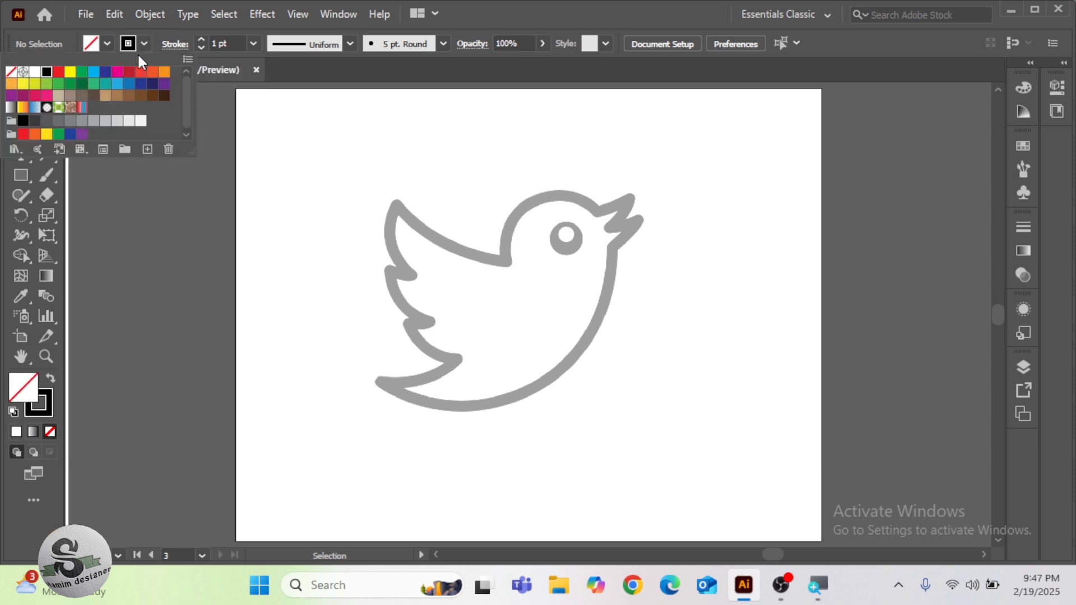
pyautogui.click(129, 72)
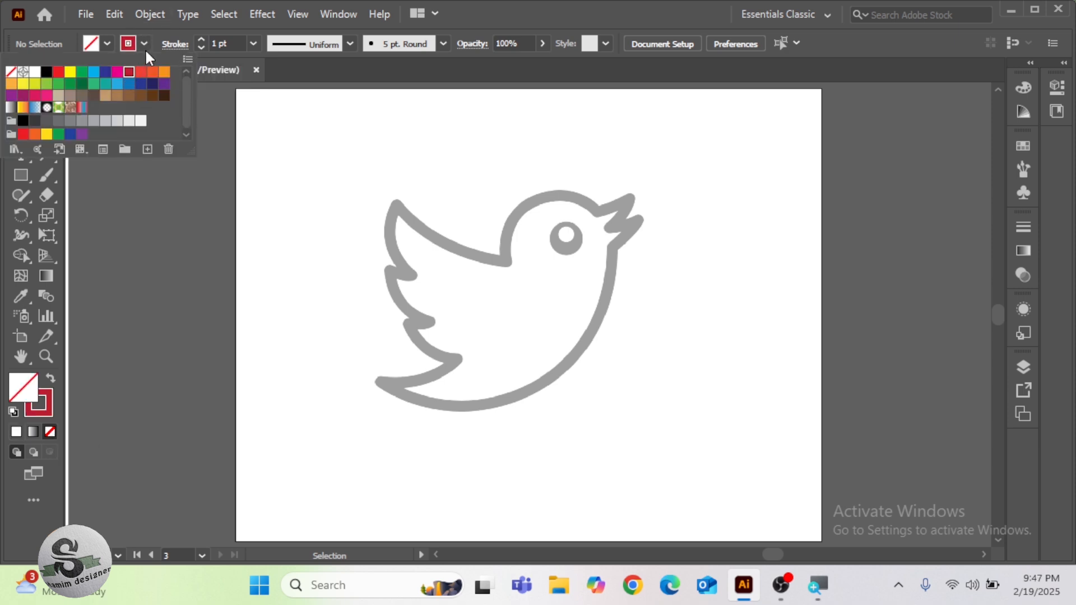
pyautogui.click(200, 44)
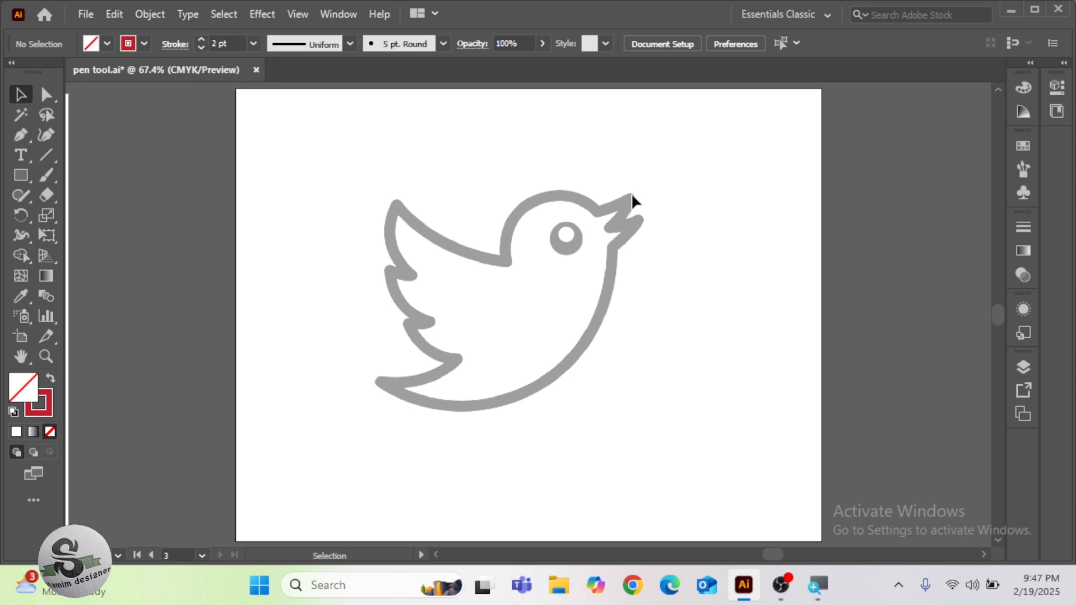
pyautogui.hotkey('ctrl', '1')
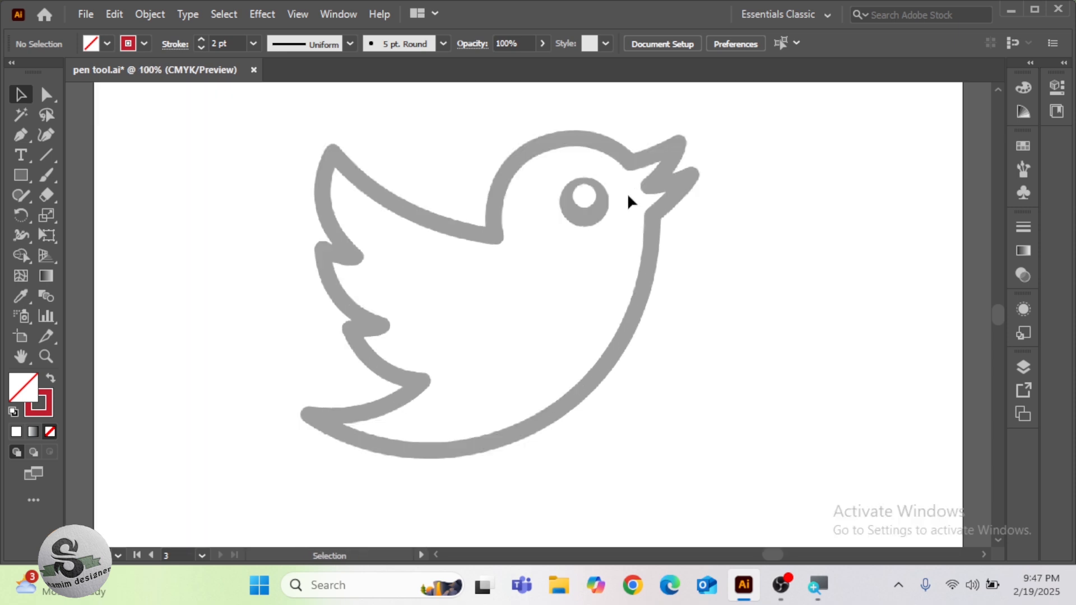
pyautogui.press('p')
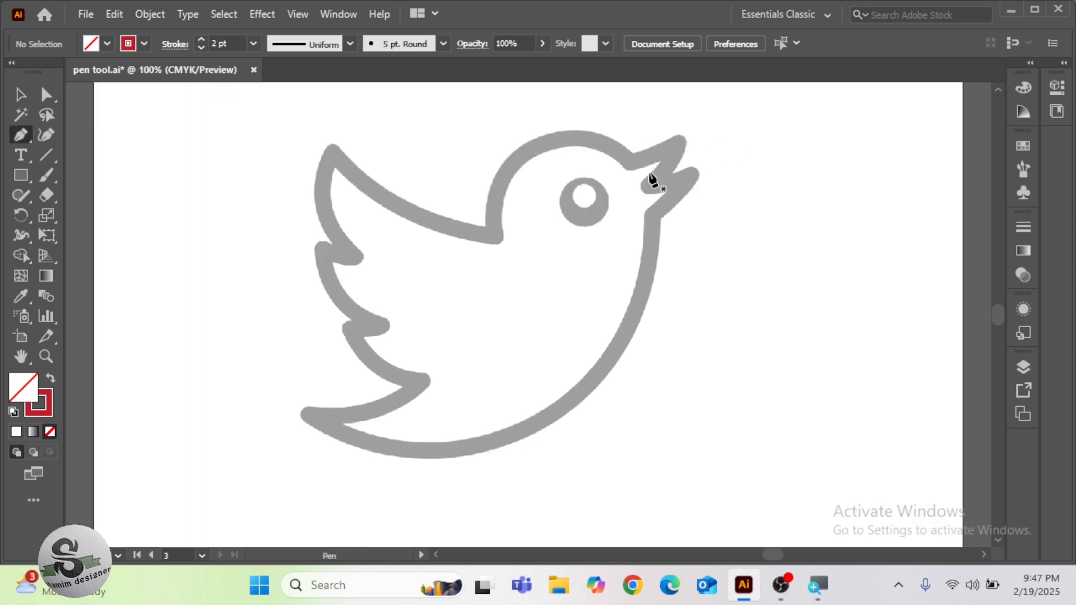
pyautogui.click(677, 146)
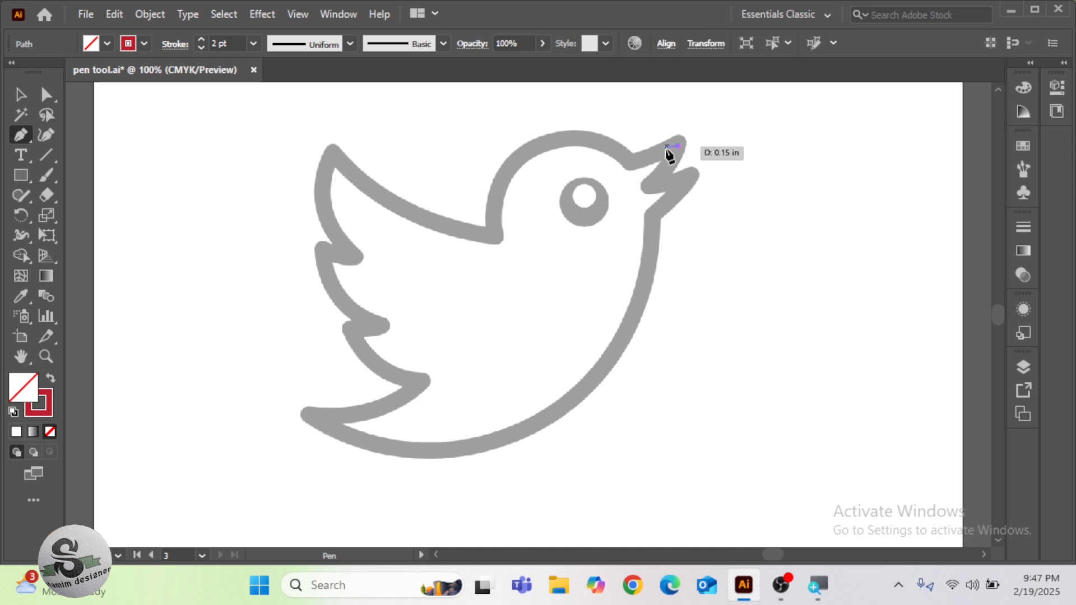
pyautogui.click(633, 162)
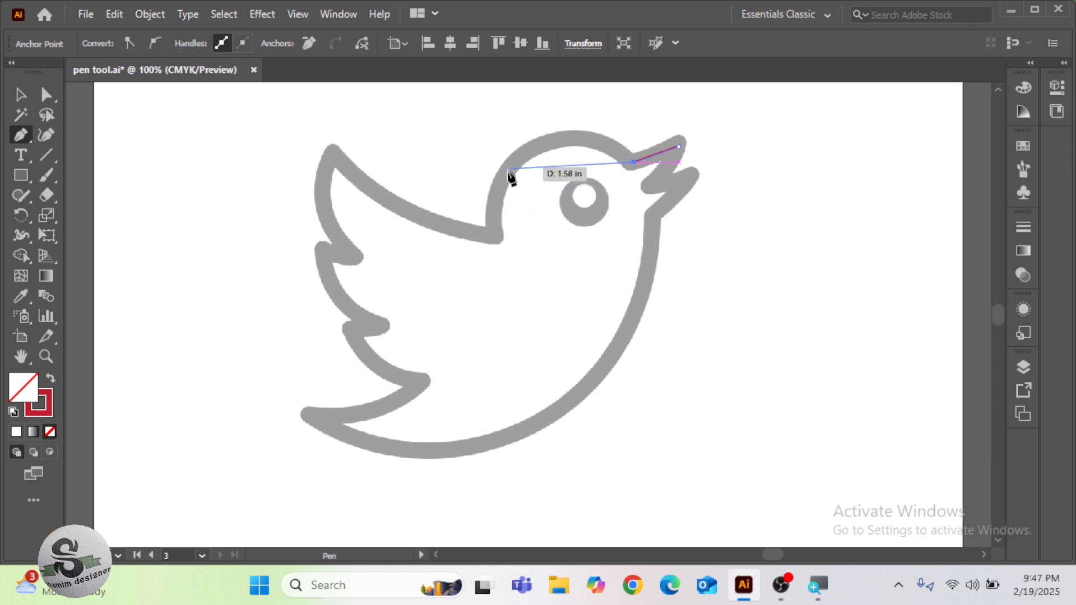
pyautogui.moveTo(497, 214); pyautogui.dragTo(482, 273)
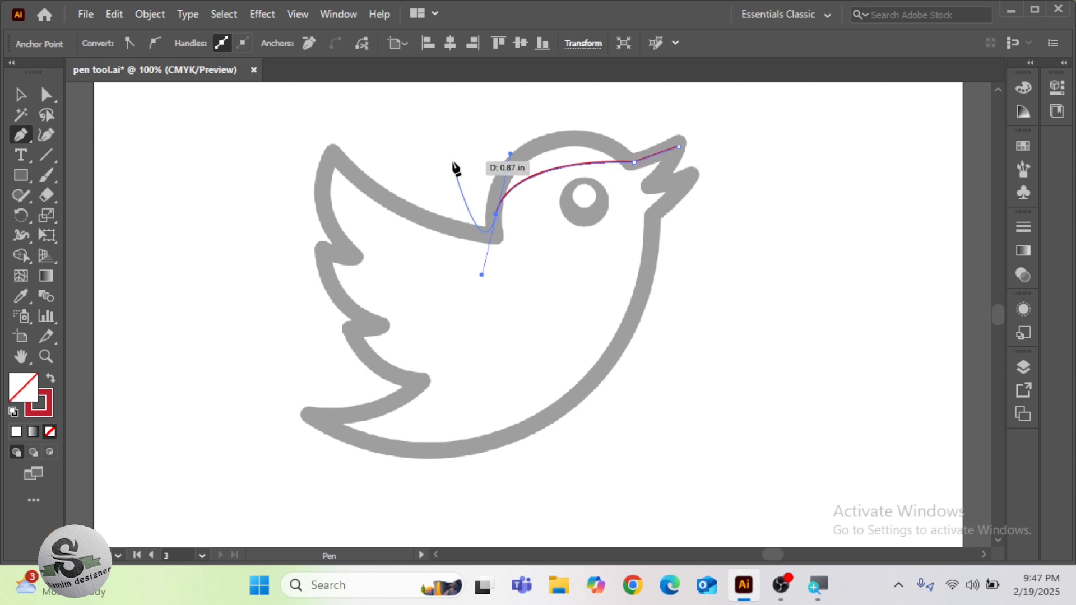
pyautogui.press('Escape')
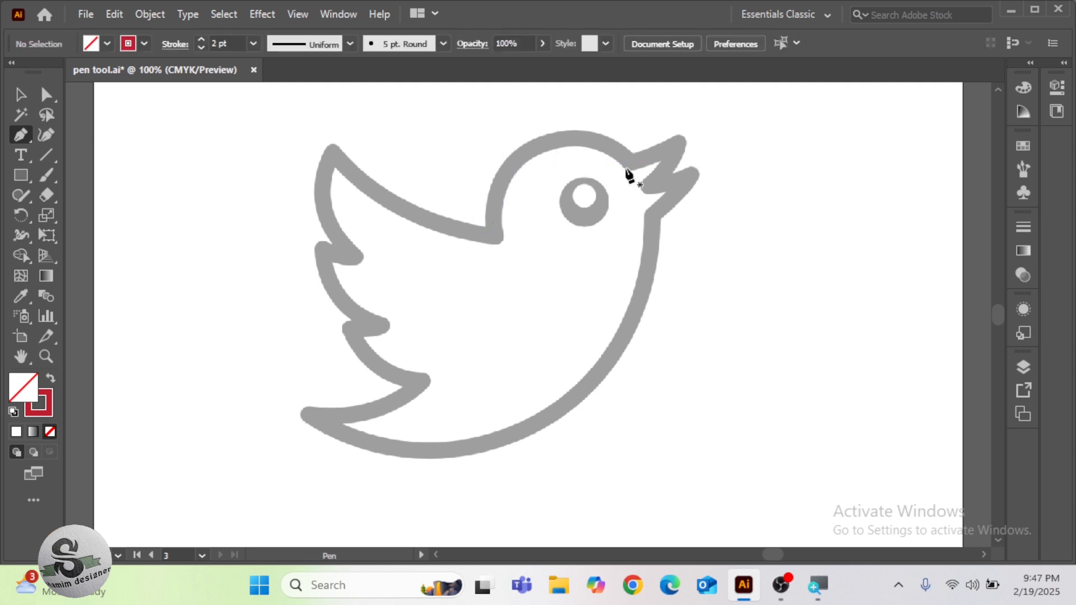
pyautogui.scroll(3, 660, 173)
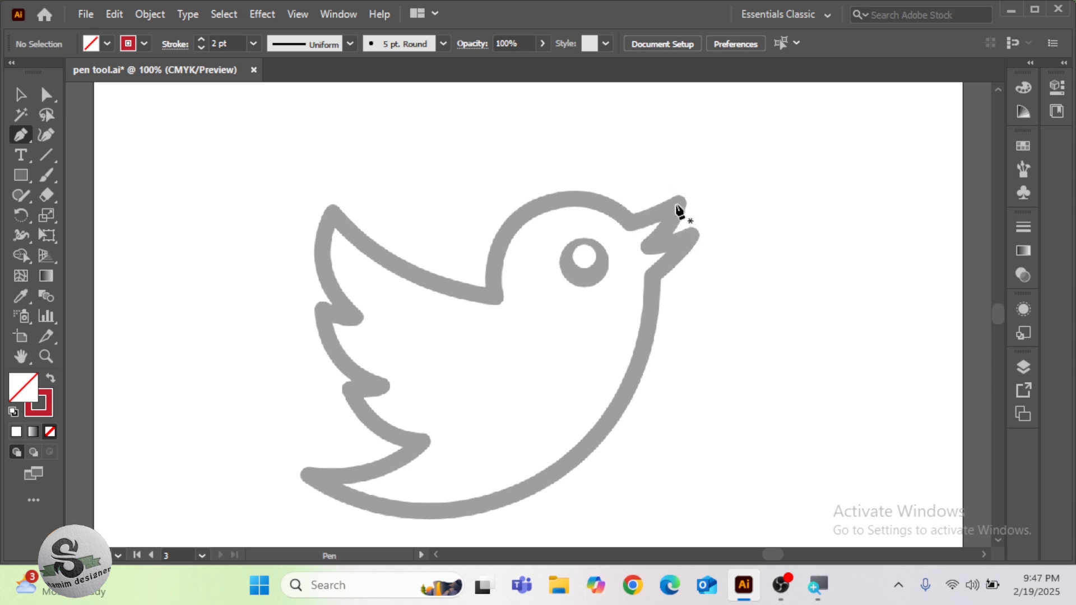
pyautogui.scroll(4, 679, 211)
pyautogui.scroll(-2, 680, 212)
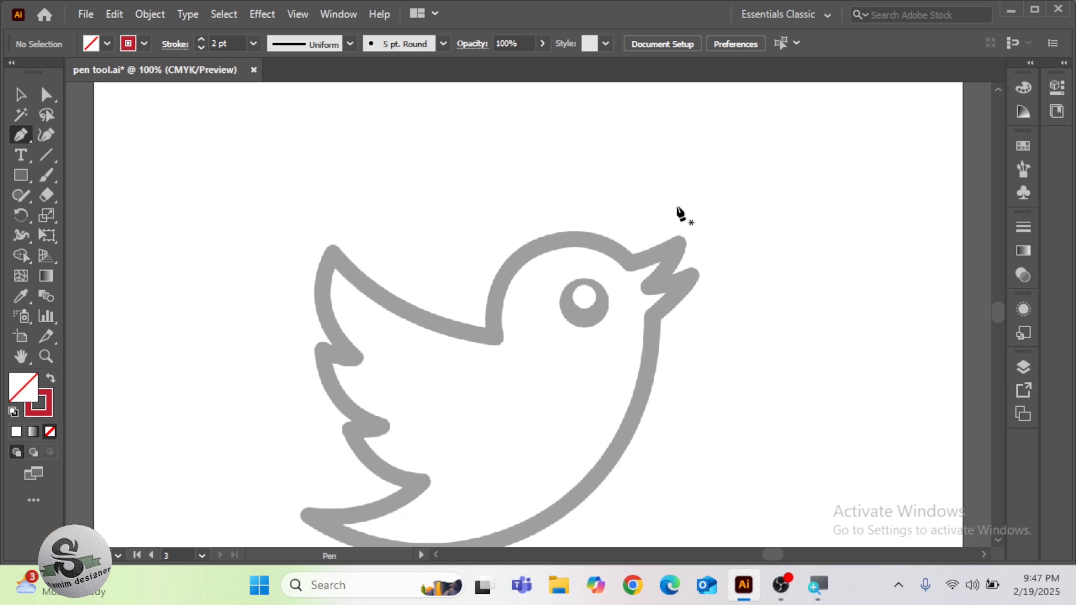
pyautogui.scroll(-1, 680, 214)
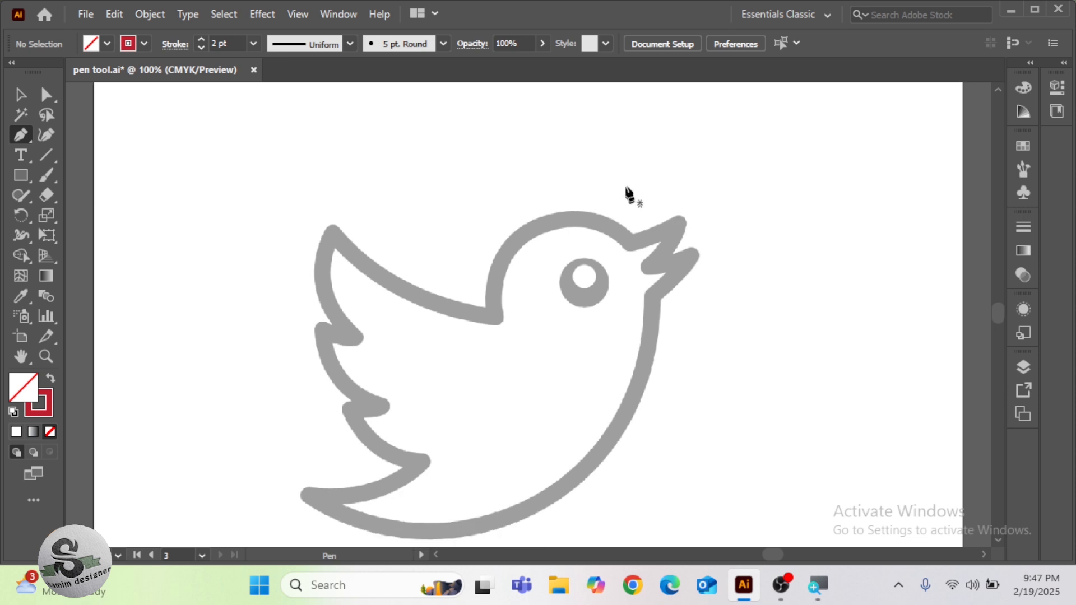
pyautogui.click(674, 225)
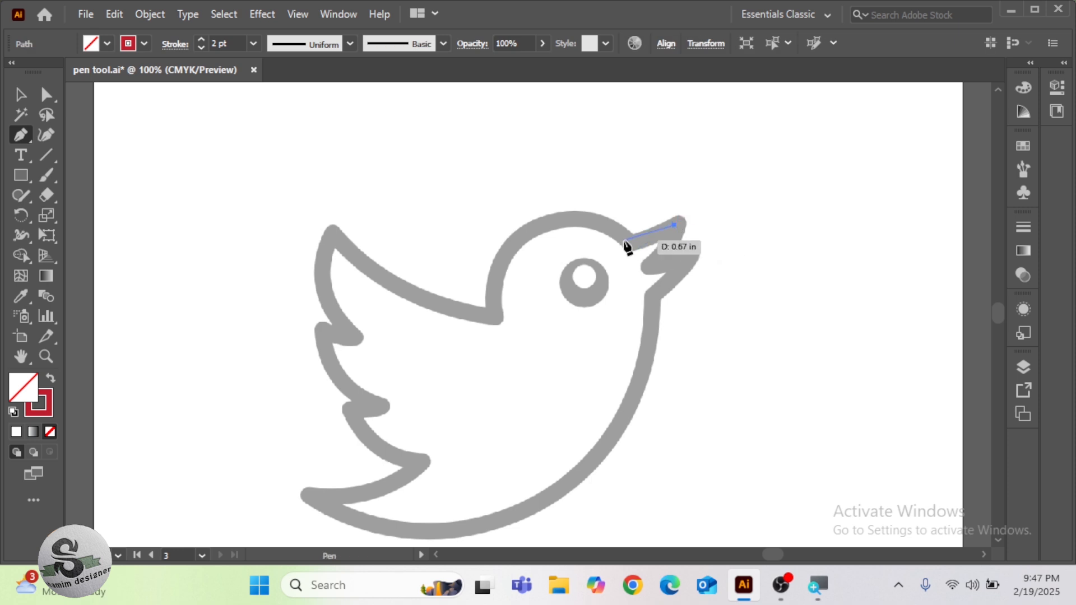
pyautogui.hotkey('ctrl', 'z')
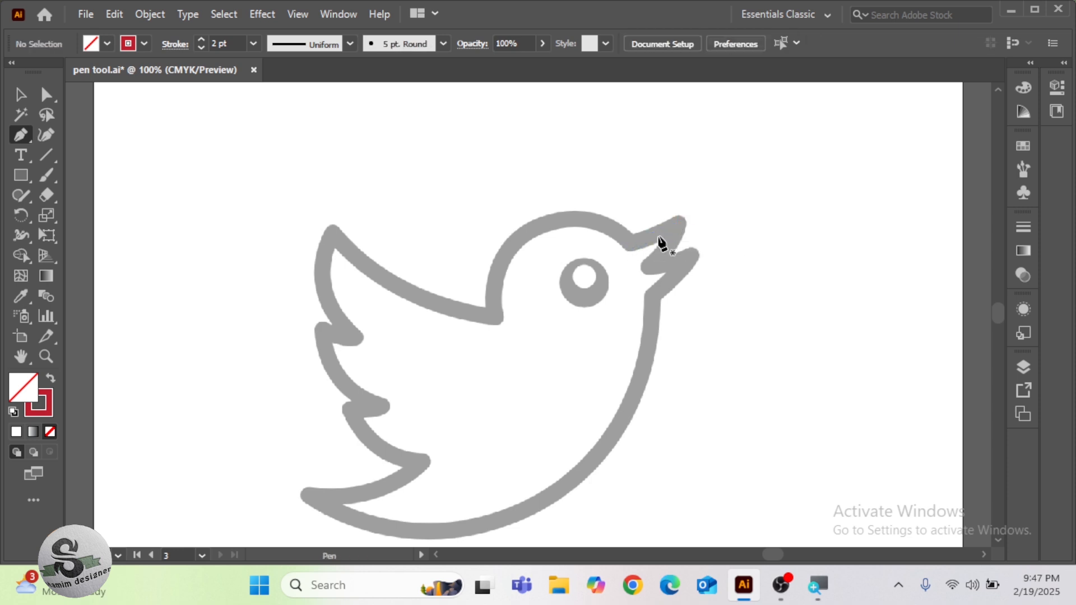
# Trace the upper beak edge from its tip to the forehead, and bend the second anchor's outgoing handle up along the head curve
pyautogui.click(675, 228)
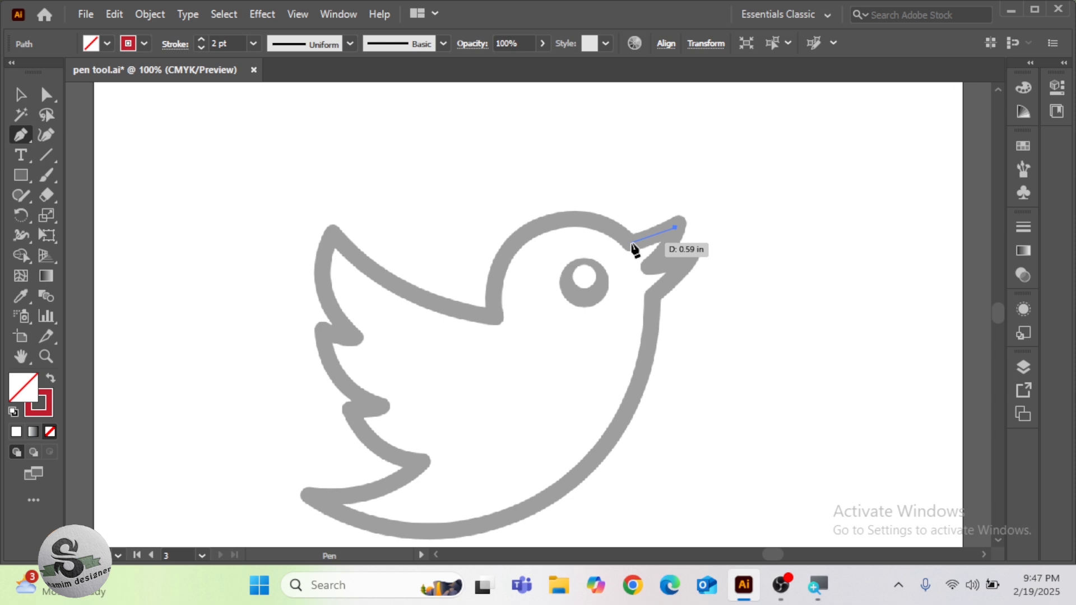
pyautogui.moveTo(631, 245); pyautogui.dragTo(647, 241)
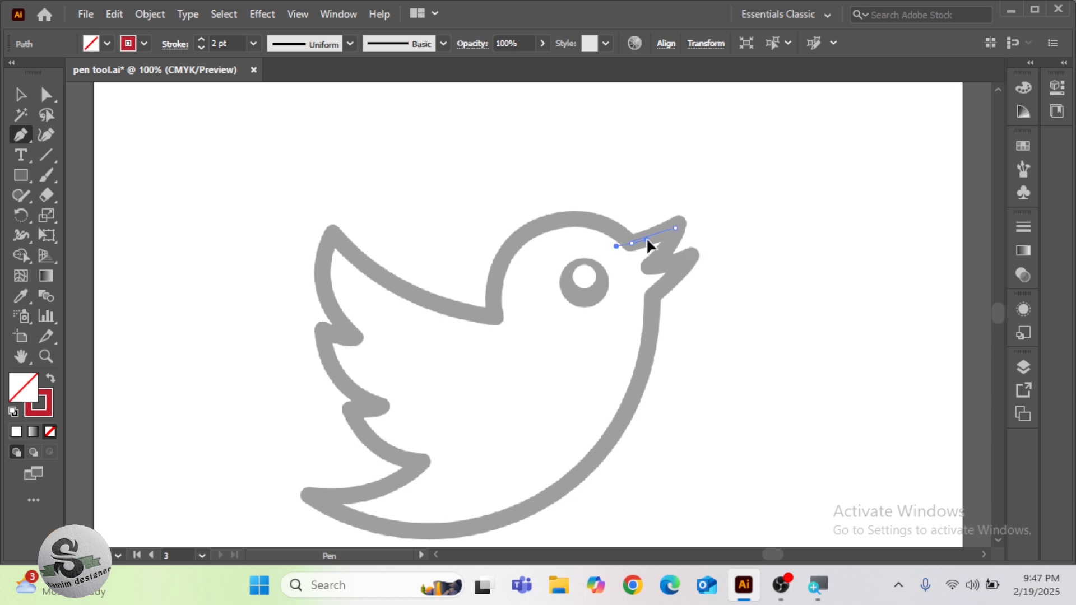
pyautogui.moveTo(651, 237); pyautogui.dragTo(651, 236)
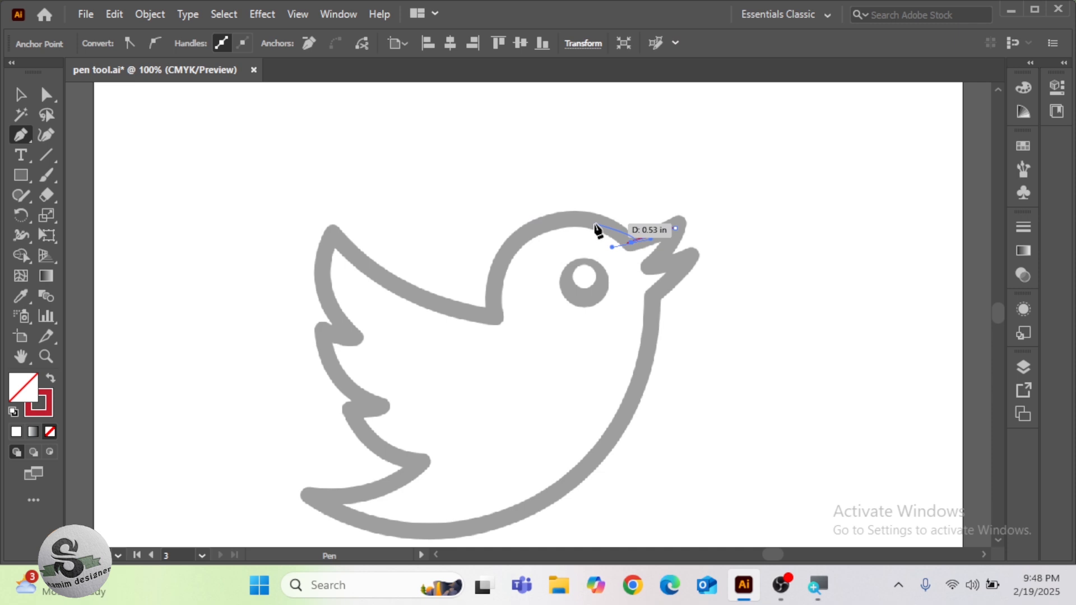
pyautogui.hotkey('ctrl', '+')
pyautogui.hotkey('ctrl', '+')
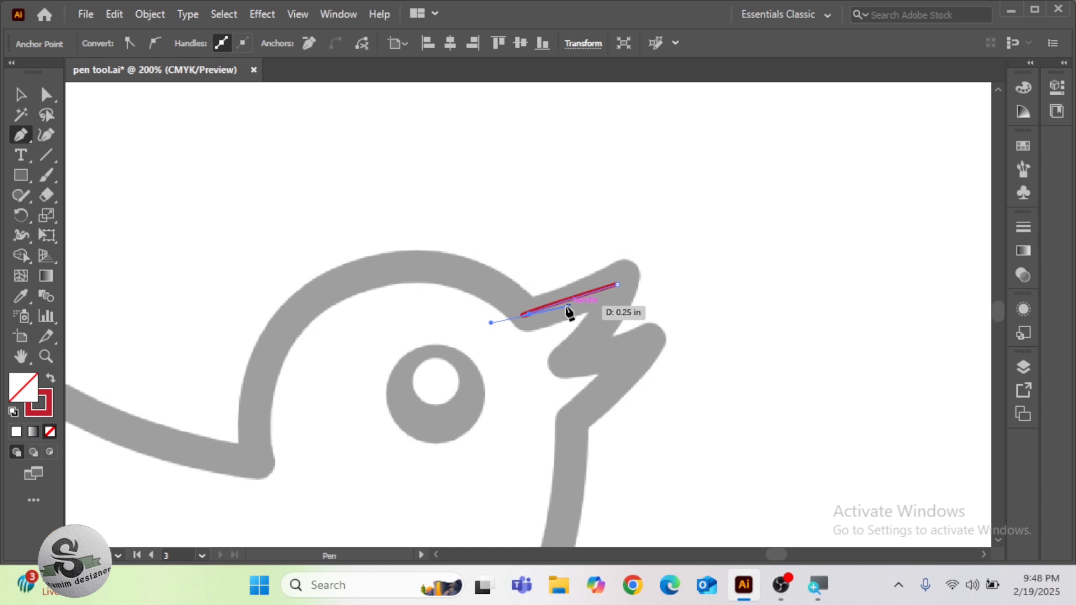
pyautogui.press('alt')
pyautogui.moveTo(568, 308); pyautogui.dragTo(553, 301)
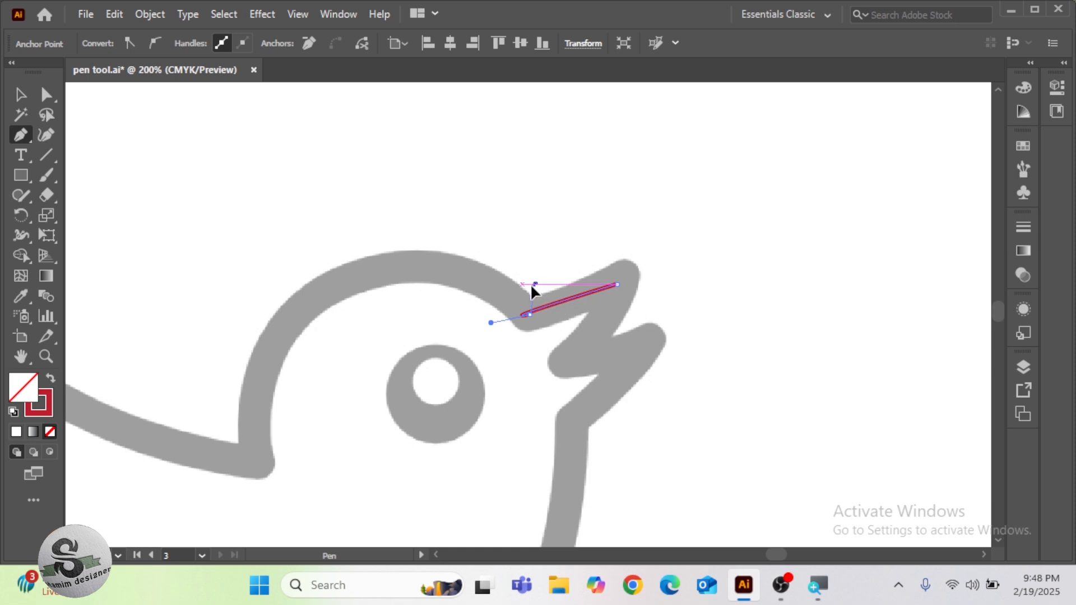
pyautogui.moveTo(493, 284); pyautogui.dragTo(493, 284)
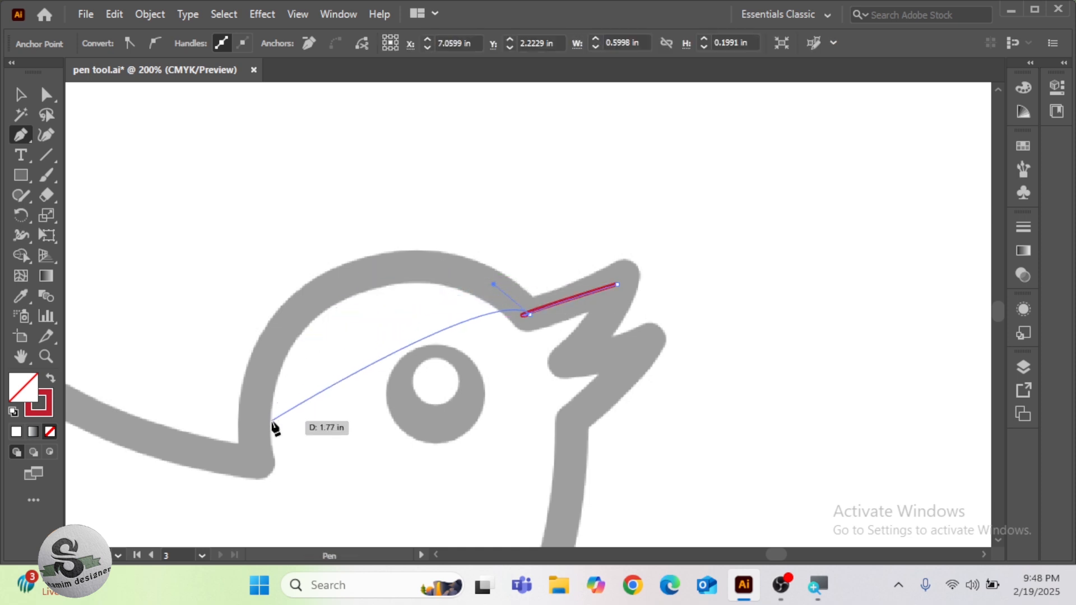
# Continue the path over the head to the notch behind the neck, ending in a smooth anchor with long, nearly vertical handles
pyautogui.hotkey('ctrl', '-')
pyautogui.hotkey('ctrl', '-')
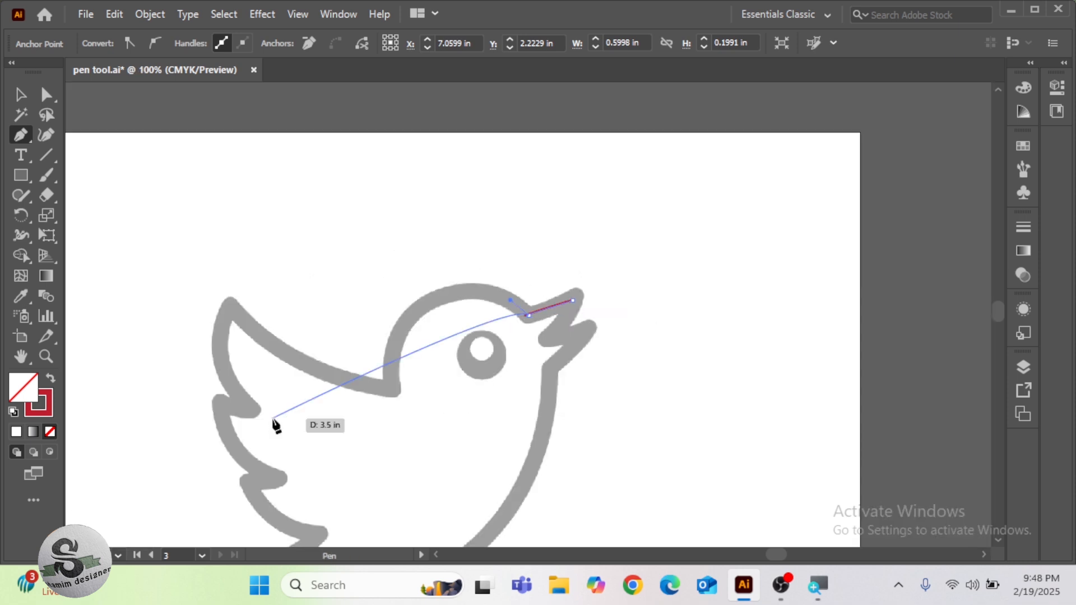
pyautogui.moveTo(308, 413); pyautogui.dragTo(355, 291)
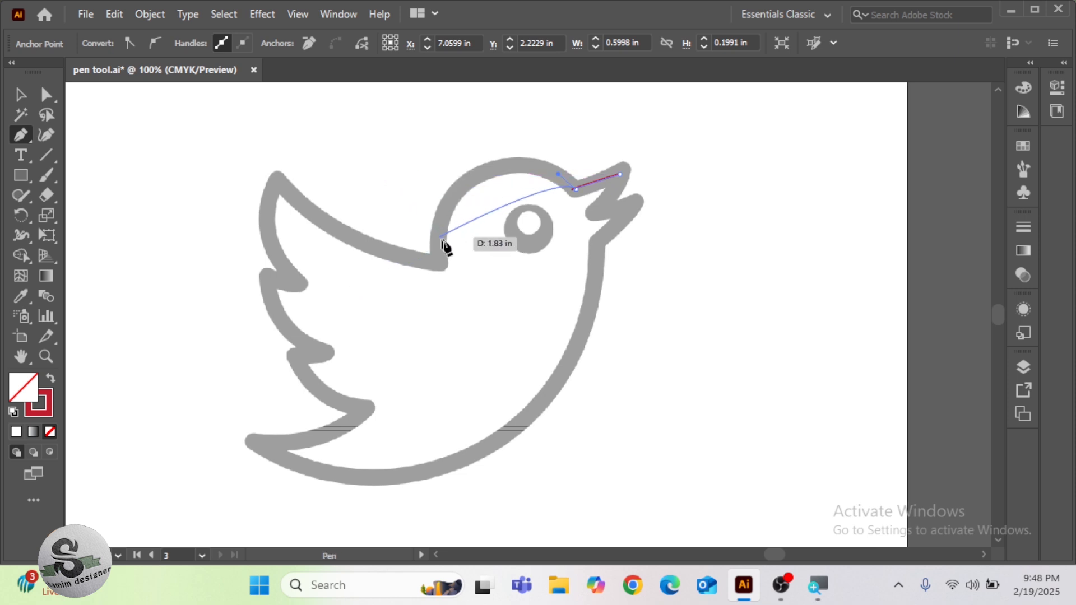
pyautogui.moveTo(440, 262); pyautogui.dragTo(428, 404)
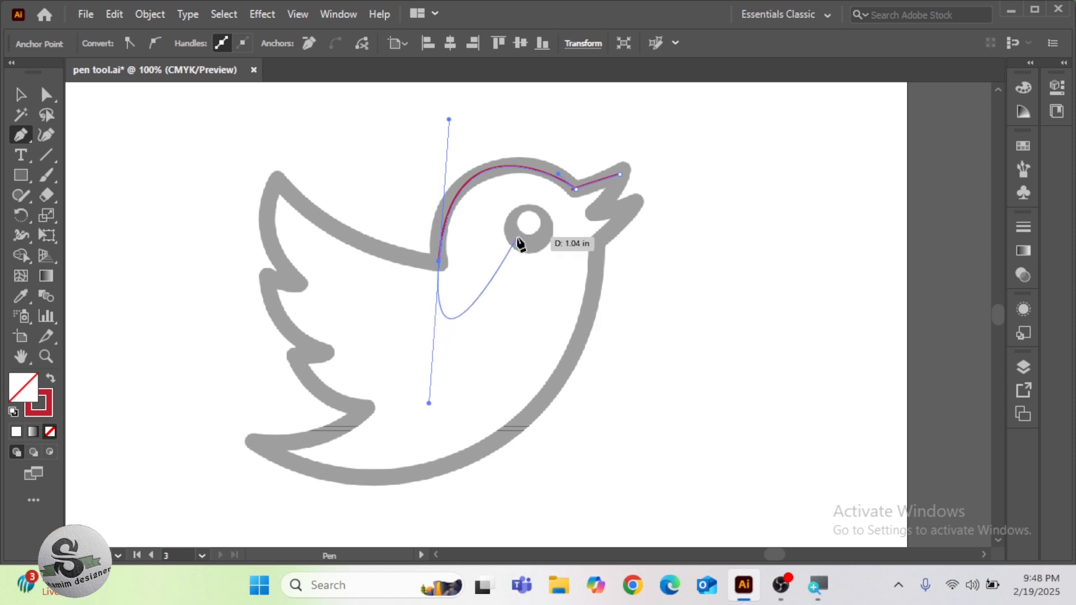
# Adjust the direction handles at the forehead and neck notch so the head curve sits inside the template's grey outline
pyautogui.hotkey('ctrl', '+')
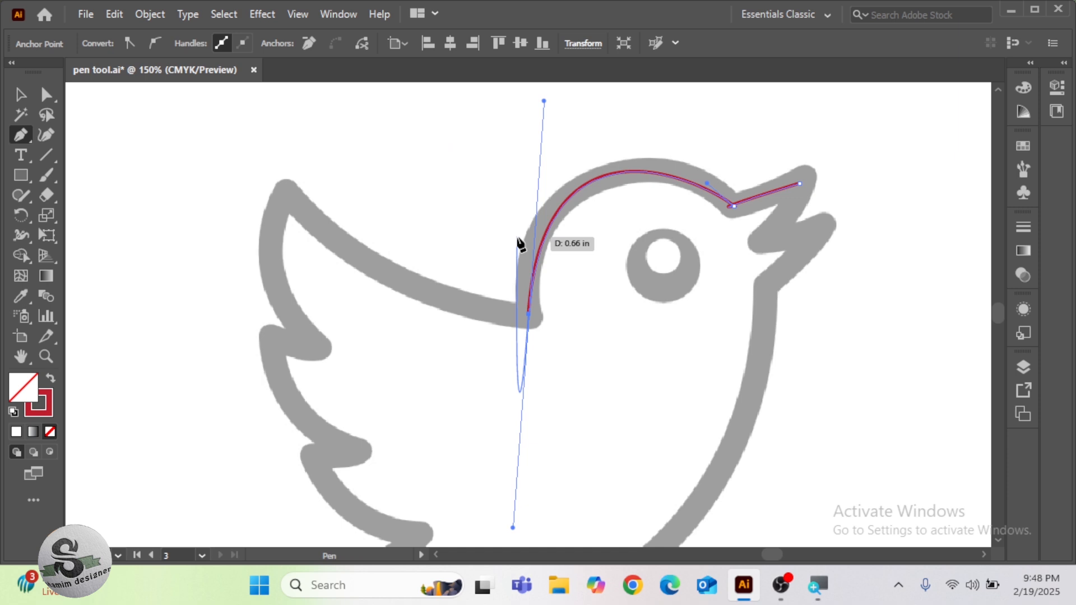
pyautogui.press('space')
pyautogui.moveTo(627, 280); pyautogui.dragTo(552, 321)
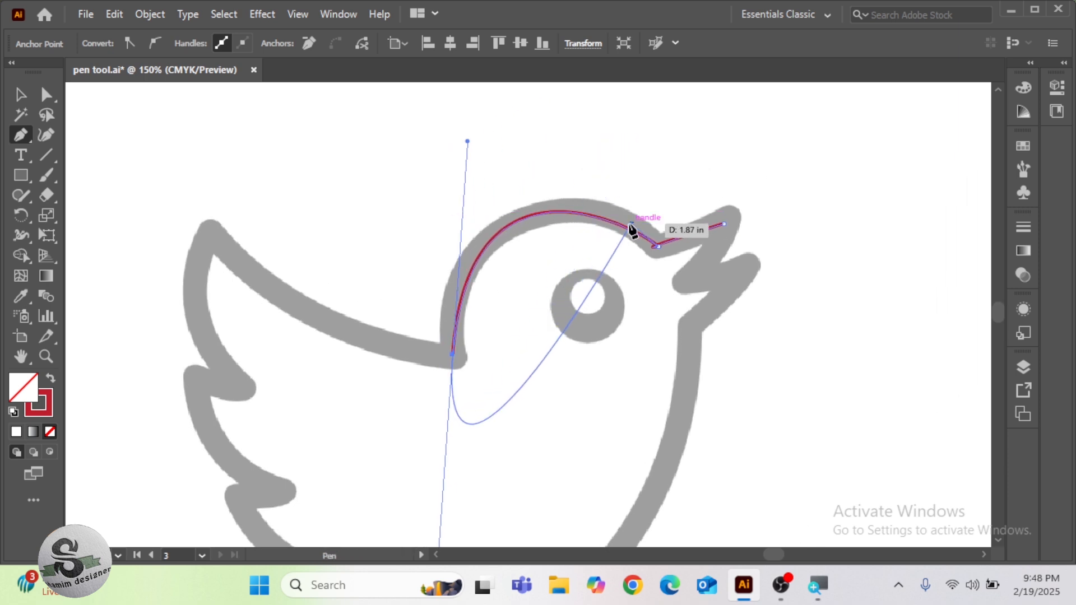
pyautogui.press('alt')
pyautogui.moveTo(632, 225); pyautogui.dragTo(639, 212)
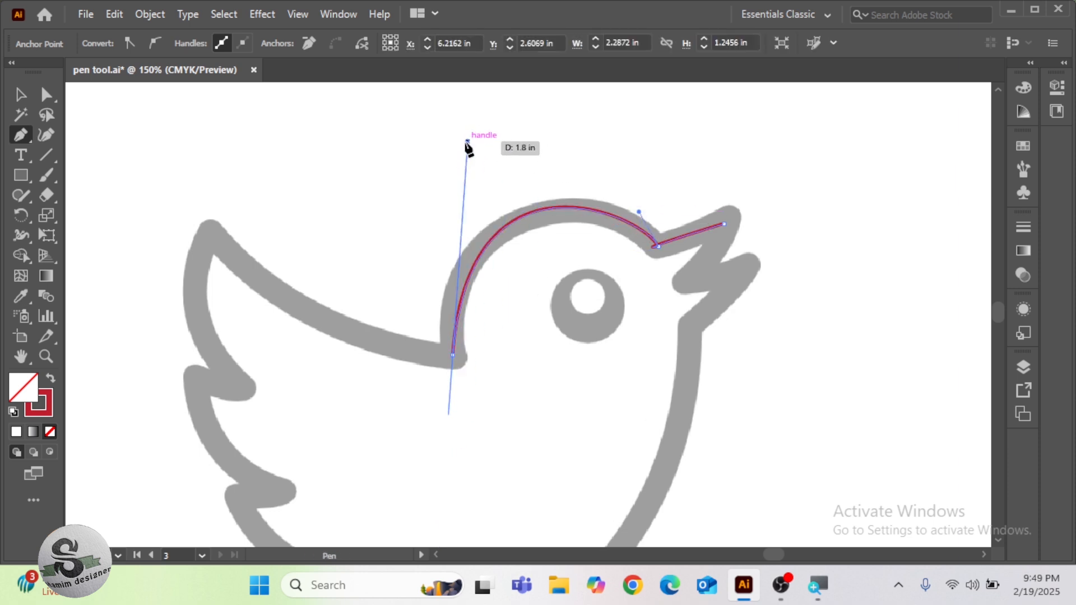
pyautogui.moveTo(467, 141); pyautogui.dragTo(461, 161)
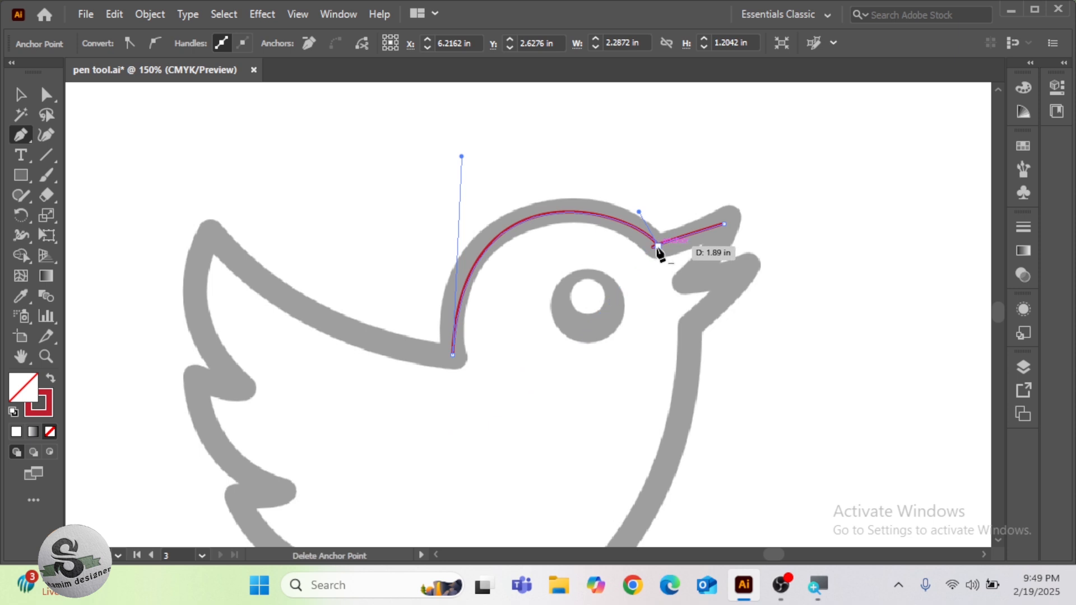
# Refine the head curve again by tilting the forehead handle slightly outward and making the neck notch's upper handle vertical
pyautogui.press('ctrl')
pyautogui.moveTo(657, 246)
pyautogui.mouseDown()
pyautogui.moveTo(629, 264)
pyautogui.moveTo(639, 249)
pyautogui.mouseUp()
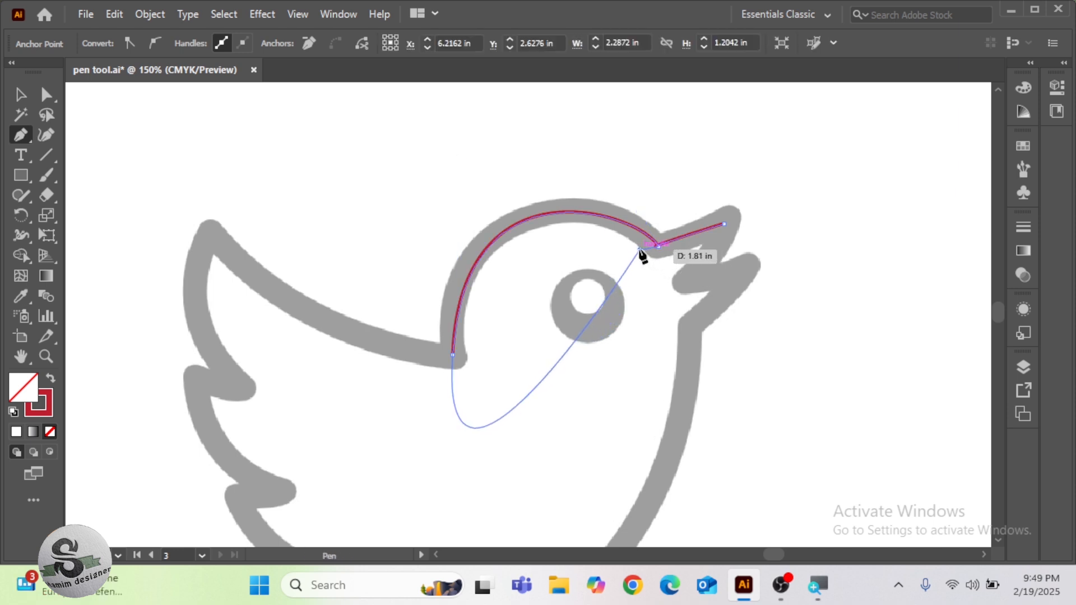
pyautogui.press('alt')
pyautogui.keyDown('alt'); pyautogui.click(656, 247); pyautogui.keyUp('alt')
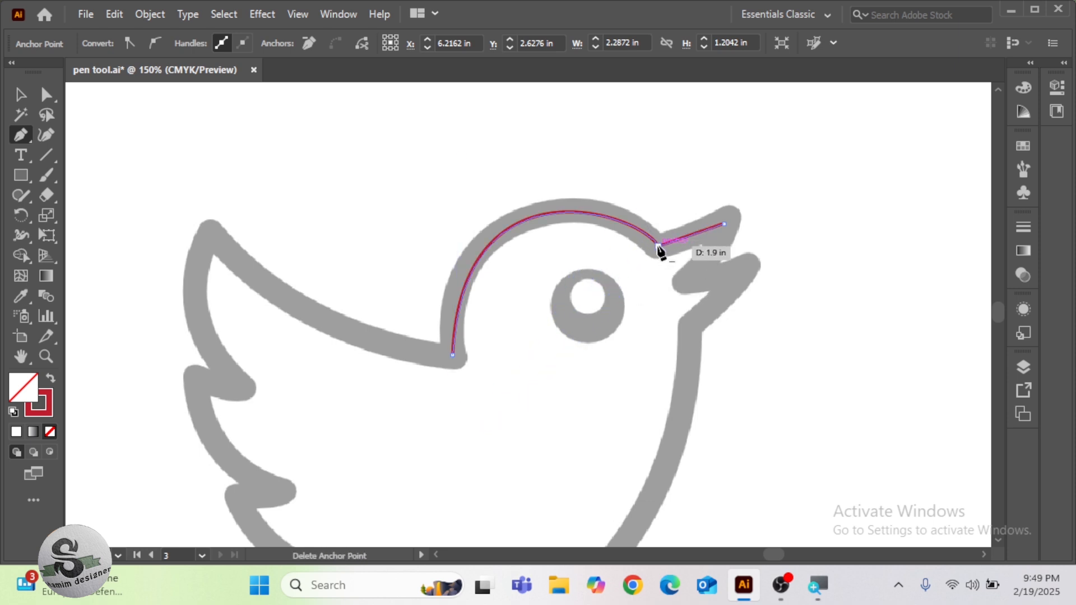
pyautogui.keyDown('ctrl'); pyautogui.click(659, 247); pyautogui.keyUp('ctrl')
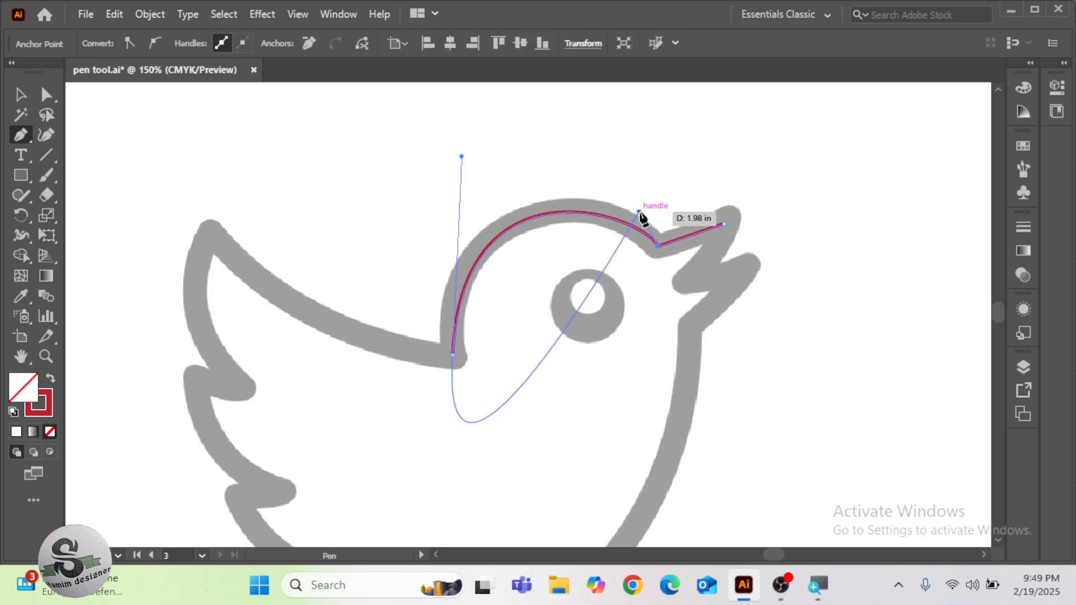
pyautogui.moveTo(639, 211); pyautogui.dragTo(631, 207)
pyautogui.moveTo(456, 237); pyautogui.dragTo(453, 162)
# Break the neck notch anchor's handles and swing its outgoing handle up along the wing's upper edge
pyautogui.press('alt')
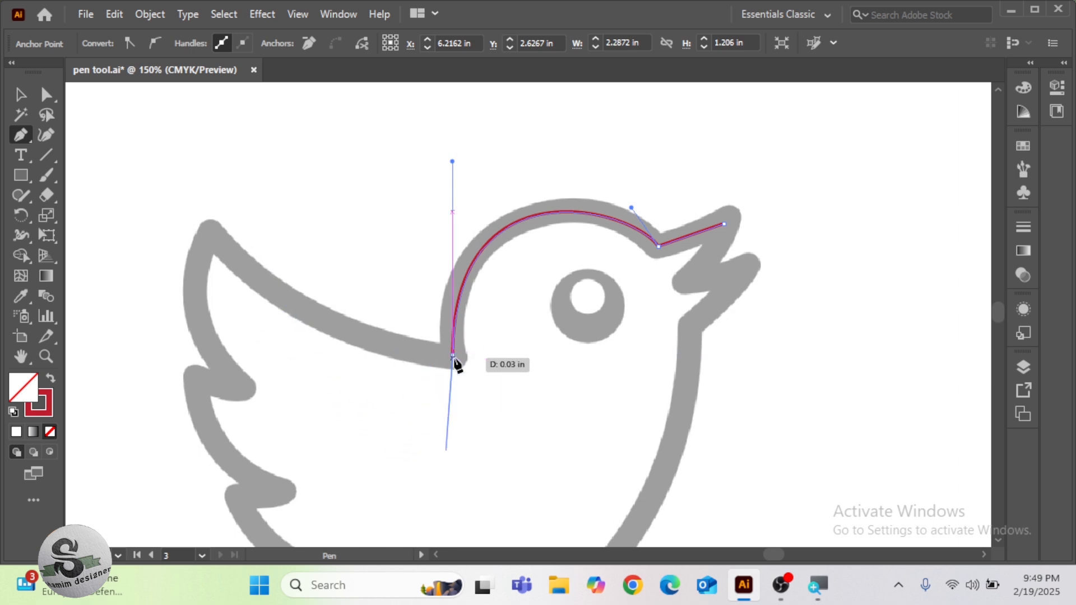
pyautogui.press('ctrl')
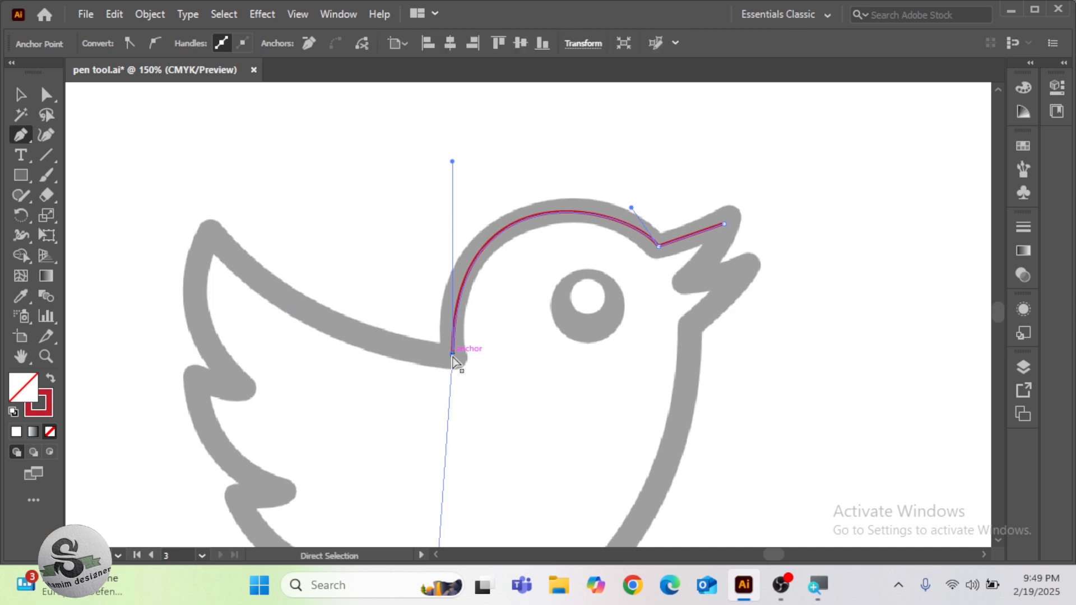
pyautogui.hotkey('ctrl', '-')
pyautogui.hotkey('ctrl', '-')
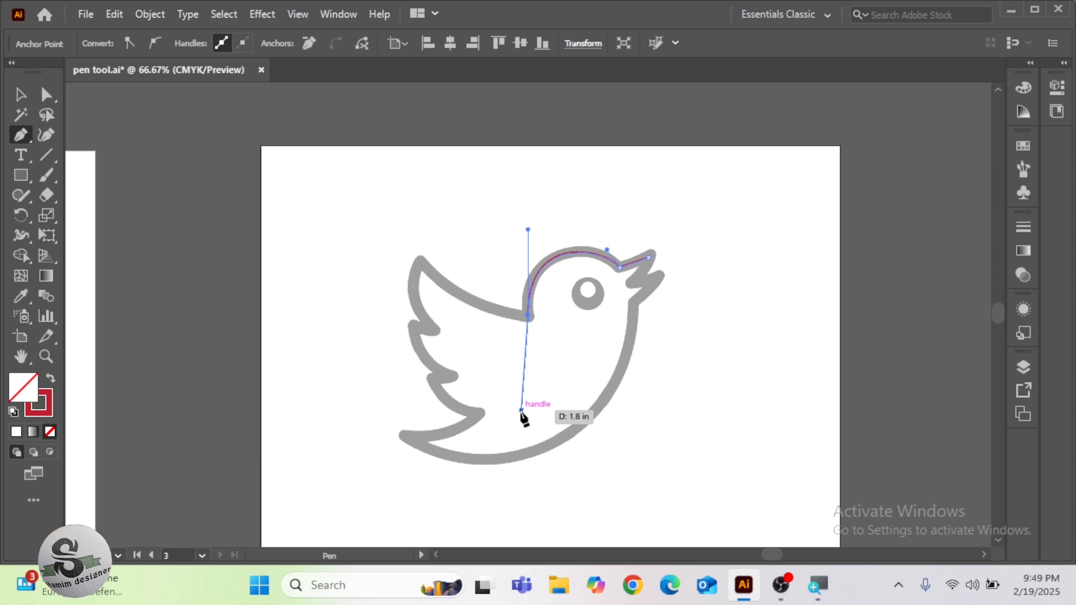
pyautogui.moveTo(521, 410); pyautogui.dragTo(495, 313)
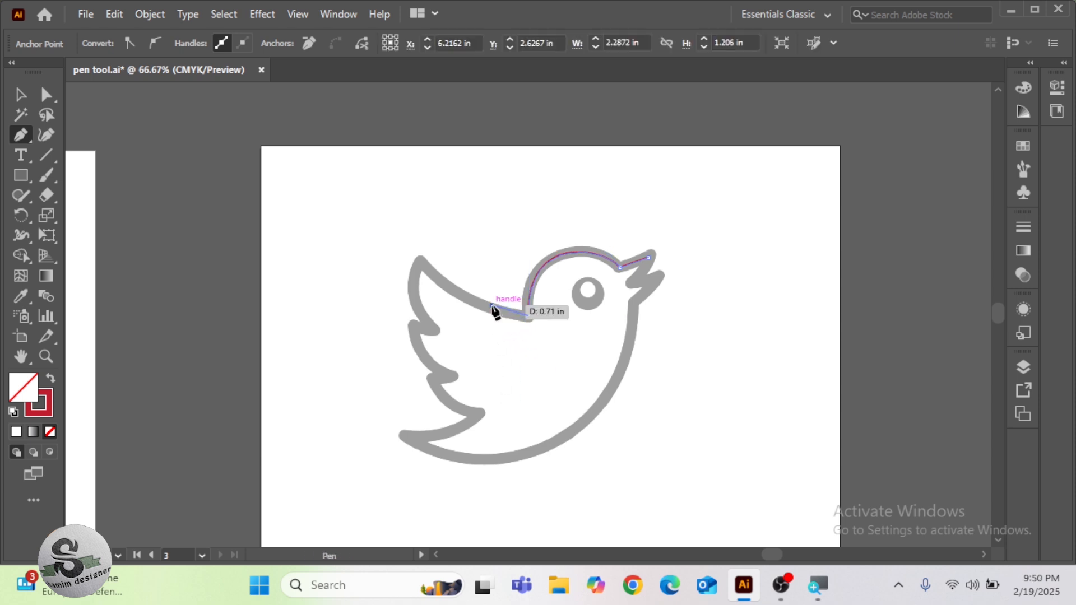
# Trace the wing's upper edge to the wing tip with a curved segment, and lower the neck-notch handle to match the outline
pyautogui.scroll(2, 492, 307)
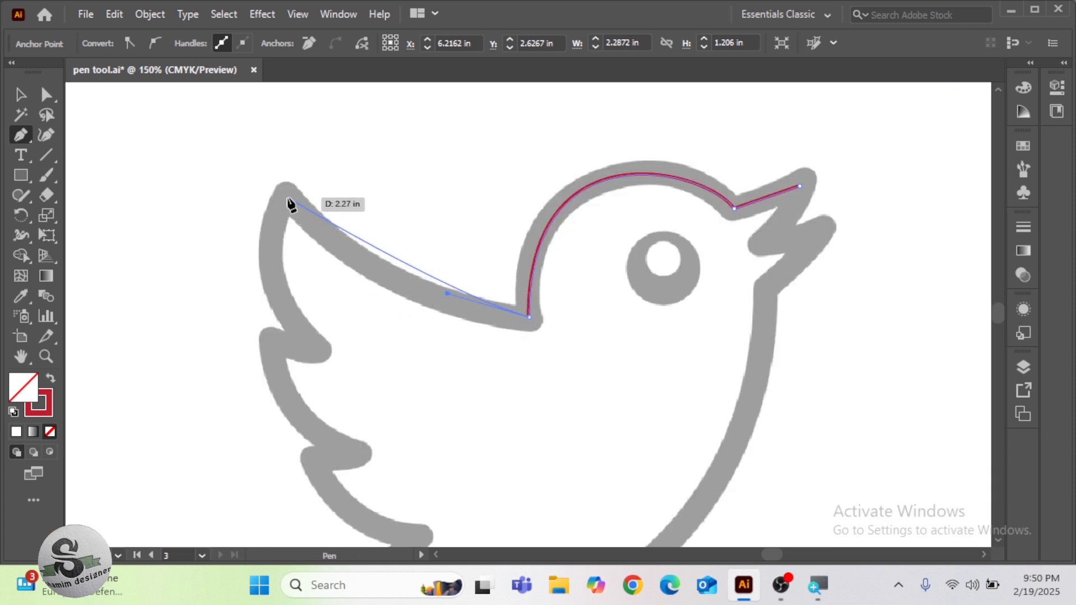
pyautogui.moveTo(288, 197); pyautogui.dragTo(255, 140)
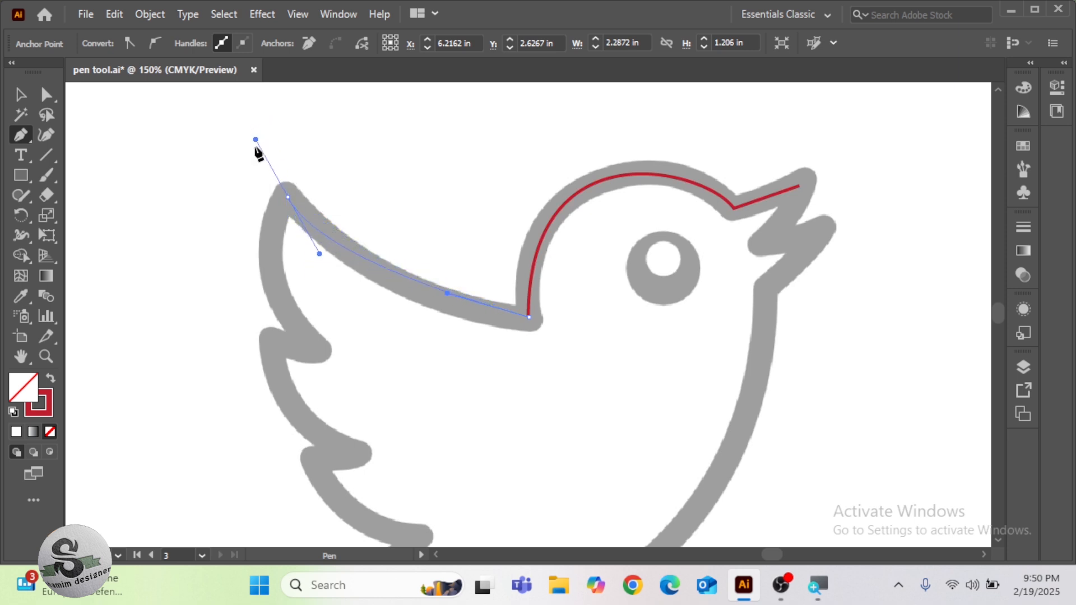
pyautogui.keyDown('ctrl'); pyautogui.click(448, 294); pyautogui.keyUp('ctrl')
pyautogui.moveTo(448, 297); pyautogui.dragTo(453, 312)
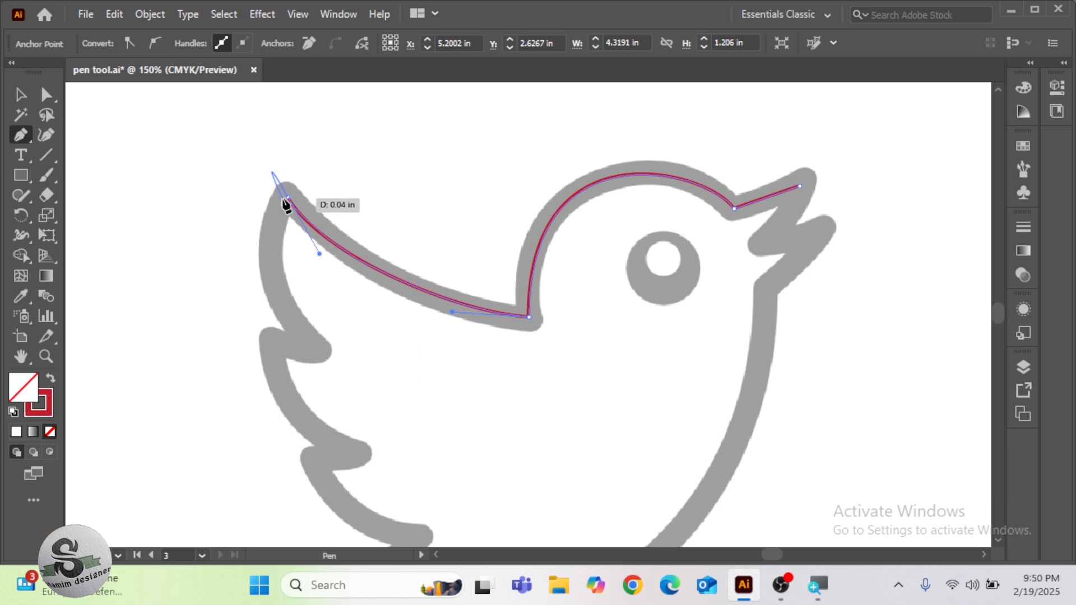
# Redirect the wing tip's outgoing handle down the outer edge, and trace a curve to the first inner feather notch
pyautogui.keyDown('ctrl'); pyautogui.click(287, 198); pyautogui.keyUp('ctrl')
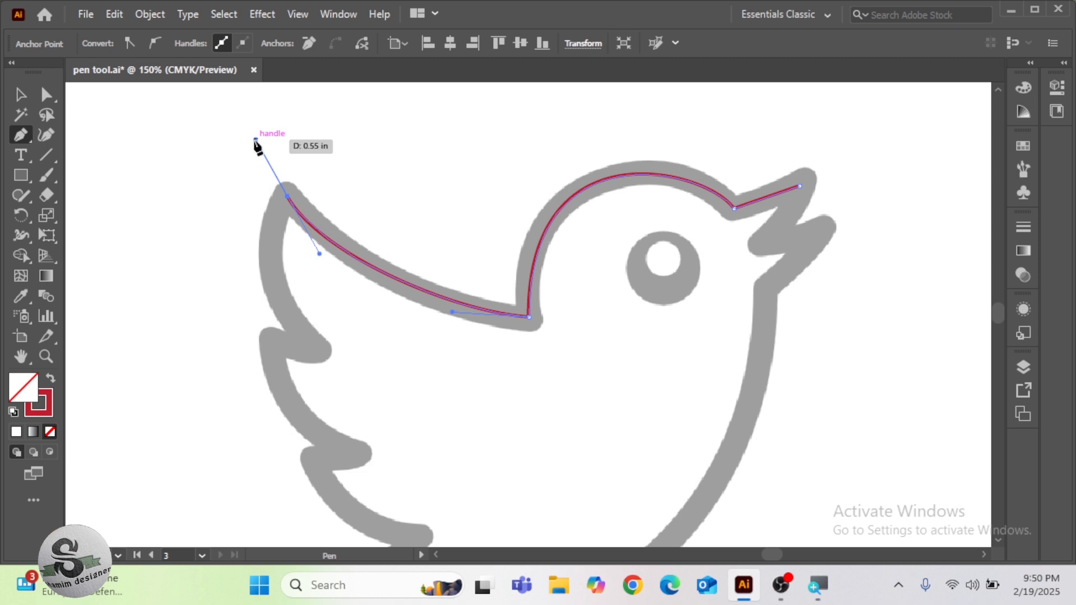
pyautogui.keyDown('alt'); pyautogui.moveTo(255, 140); pyautogui.dragTo(267, 194); pyautogui.keyUp('alt')
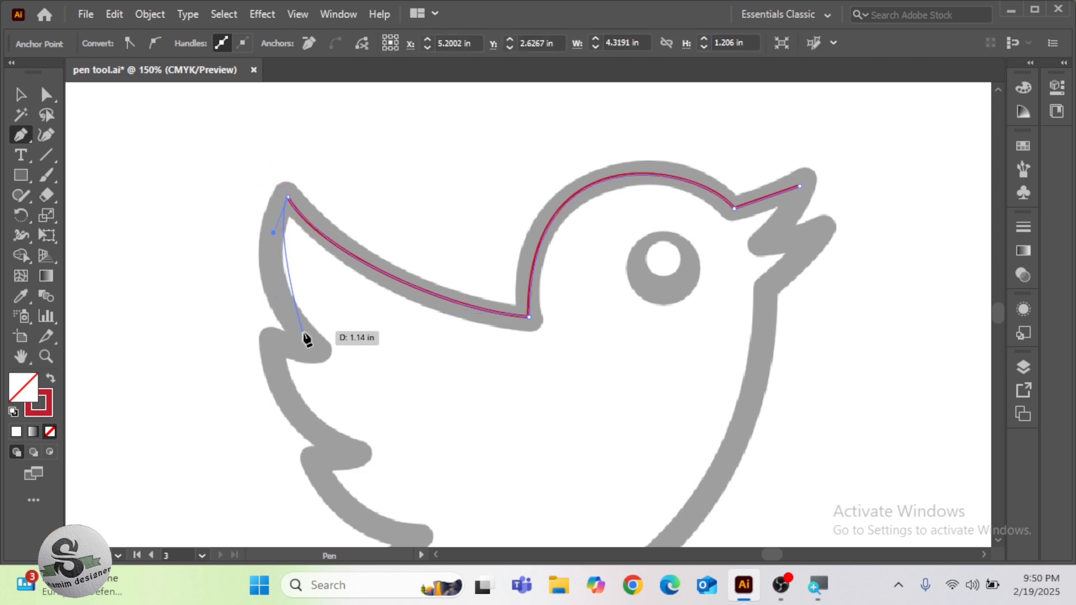
pyautogui.moveTo(313, 346); pyautogui.dragTo(368, 398)
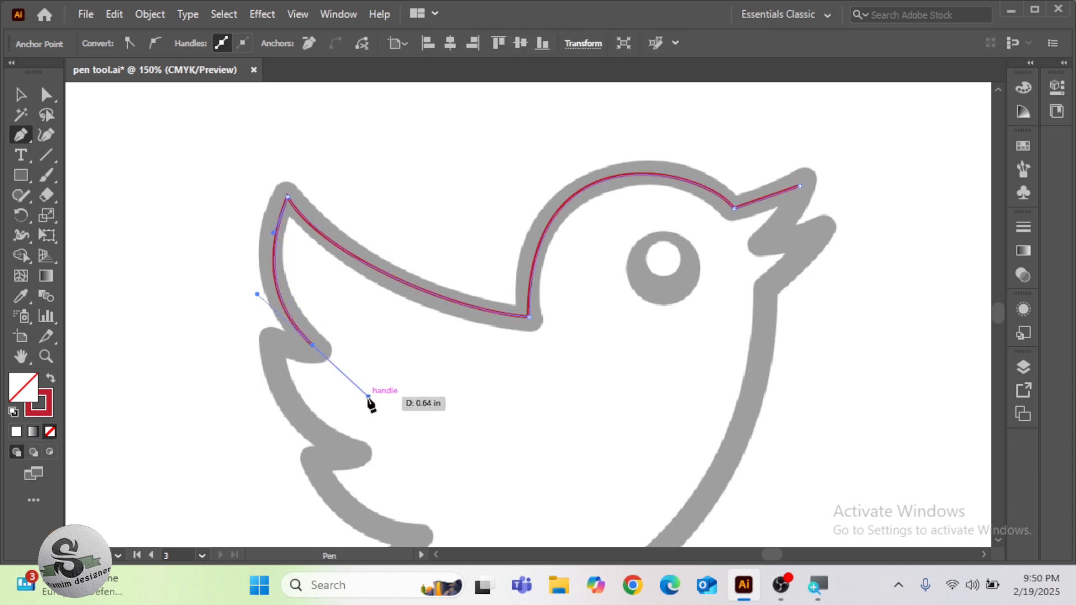
# Turn the first notch's outgoing handle toward the second feather, and add a corner anchor at that feather's tip
pyautogui.moveTo(319, 364); pyautogui.dragTo(367, 399)
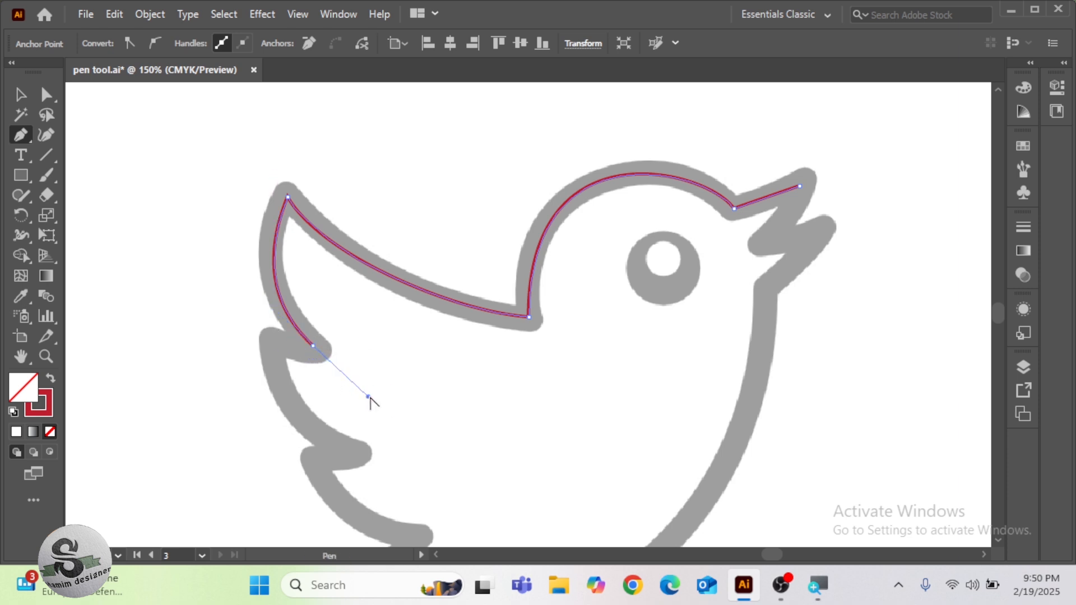
pyautogui.keyDown('alt'); pyautogui.moveTo(368, 397); pyautogui.dragTo(348, 393); pyautogui.keyUp('alt')
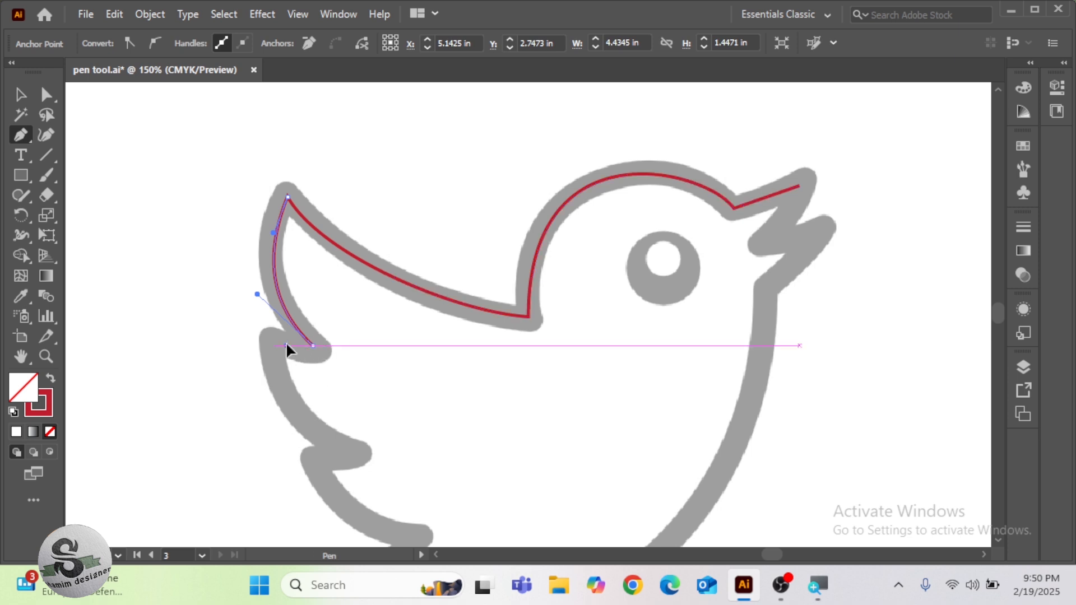
pyautogui.moveTo(286, 342); pyautogui.dragTo(270, 347)
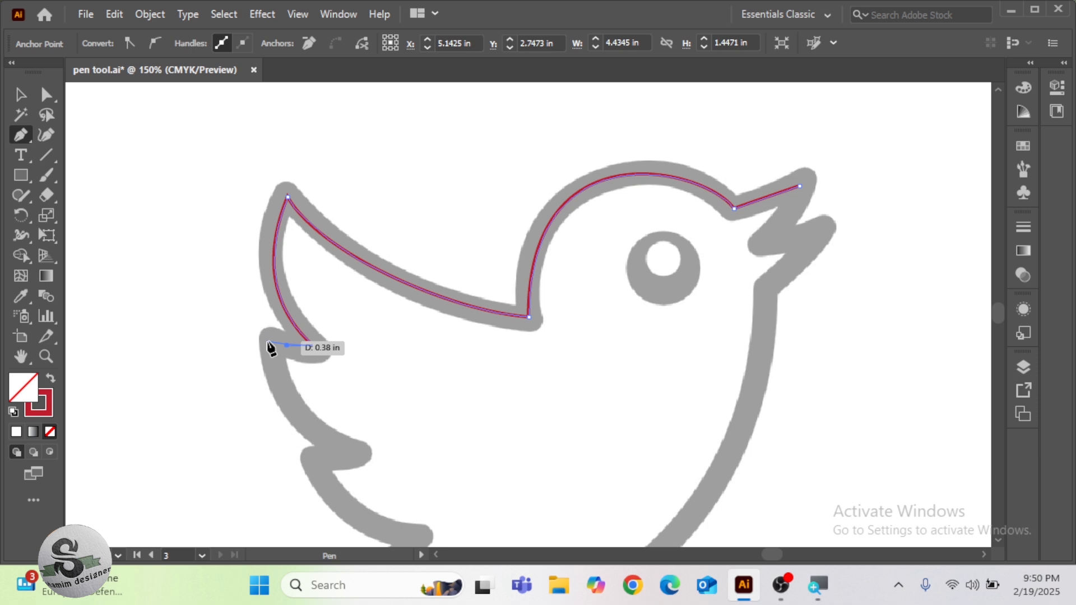
pyautogui.moveTo(271, 348); pyautogui.dragTo(269, 347)
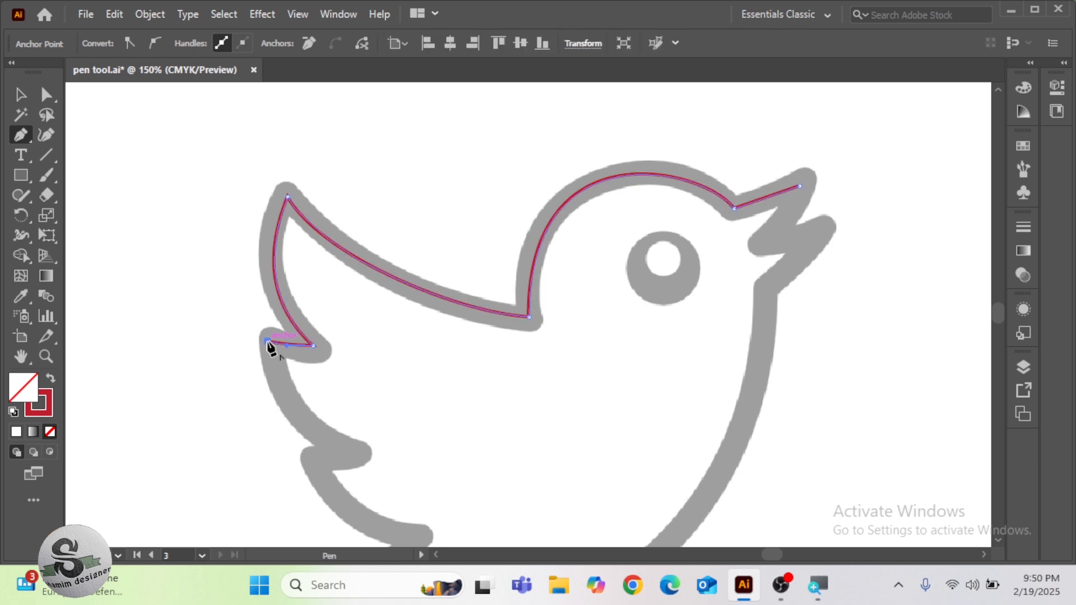
# Trace the second feather's curve to the next notch, fold its outgoing handle back, and place an anchor at the third feather's tip
pyautogui.moveTo(353, 453); pyautogui.dragTo(431, 486)
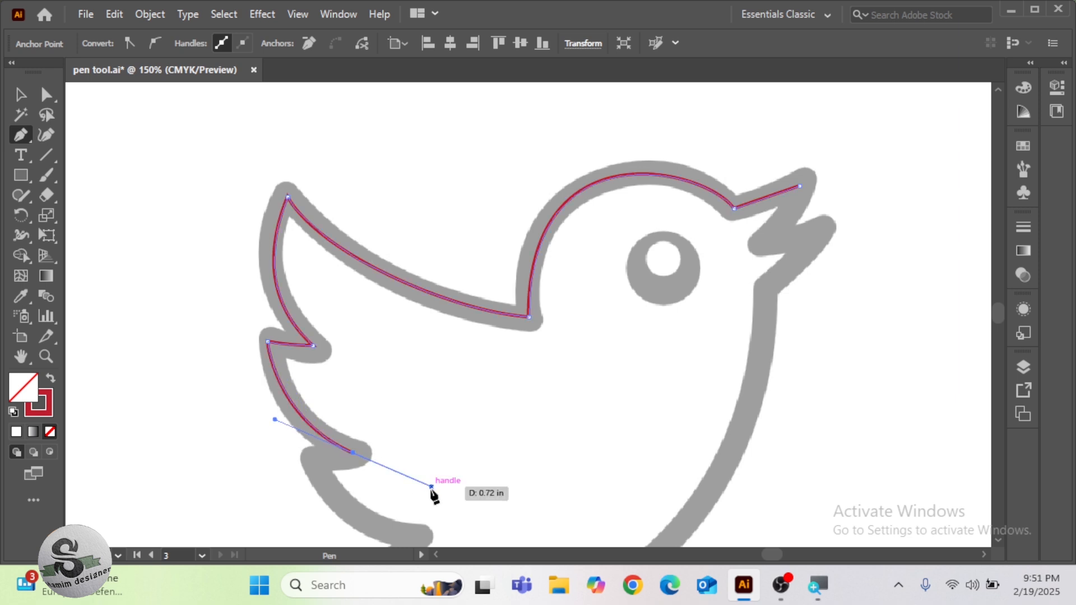
pyautogui.moveTo(431, 486); pyautogui.dragTo(329, 454)
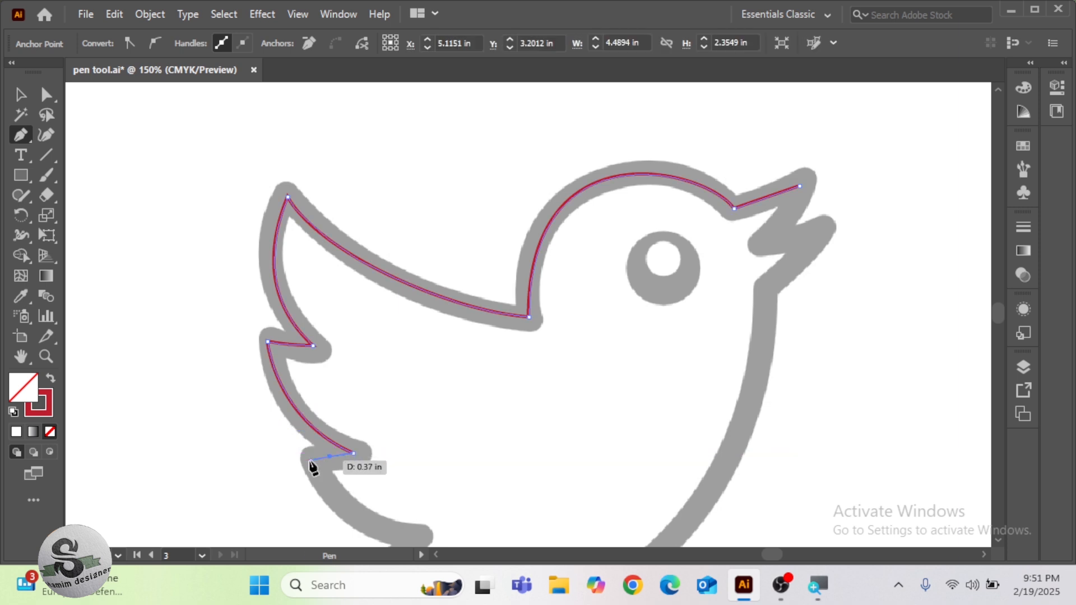
pyautogui.click(311, 457)
# Trace the third feather down to its inner notch, and continue with a curved segment to the tail tip
pyautogui.scroll(-3, 314, 464)
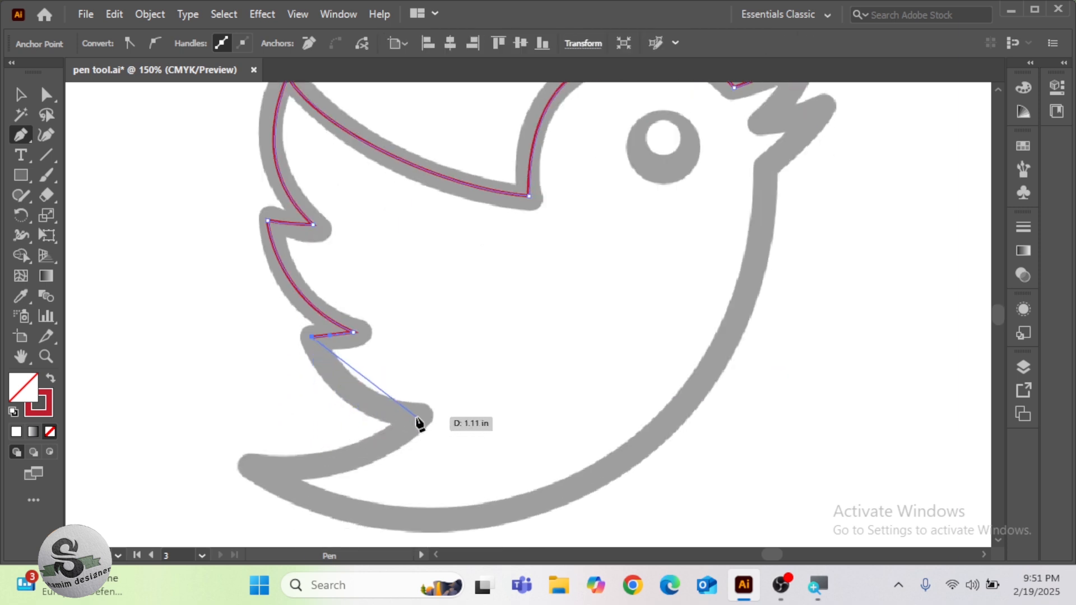
pyautogui.moveTo(416, 418); pyautogui.dragTo(387, 442)
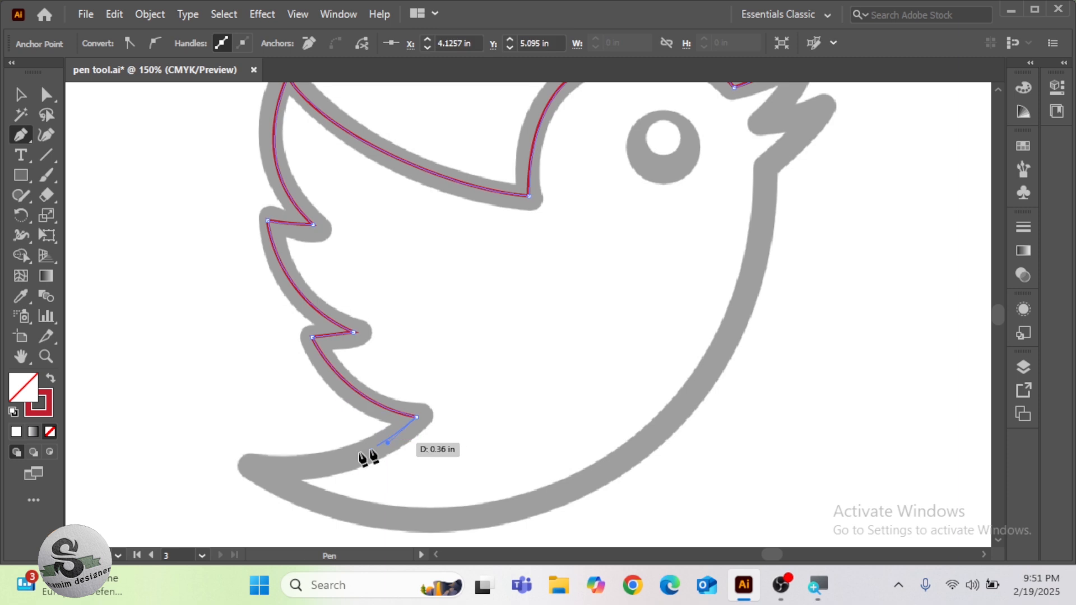
pyautogui.moveTo(260, 469); pyautogui.dragTo(172, 463)
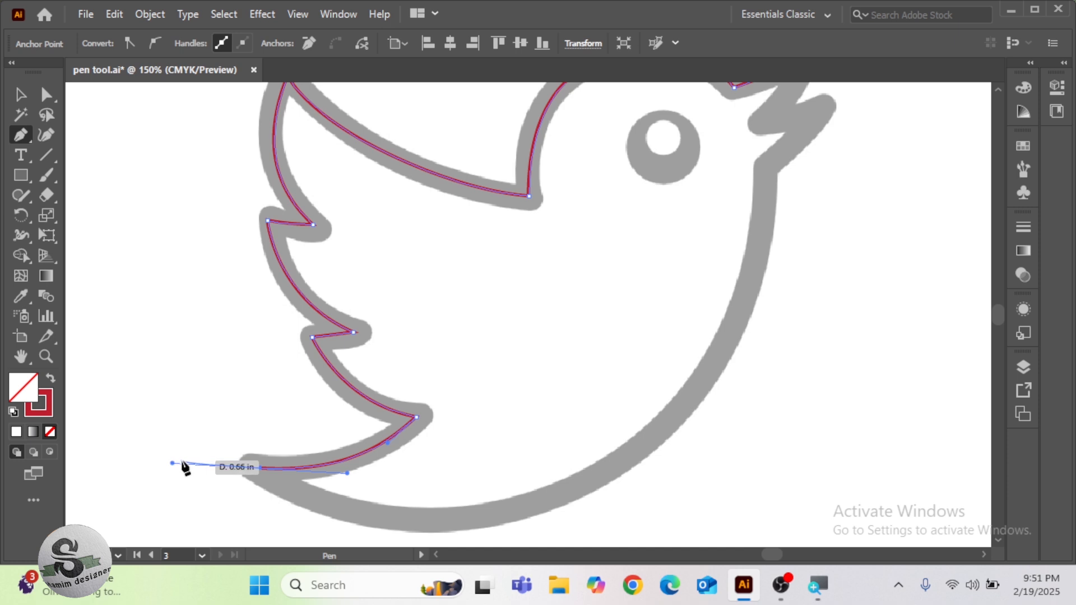
# Redirect the tail tip's outgoing handle along the belly, trace the lower belly curve, and adjust that handle to fit the outline
pyautogui.scroll(-1, 504, 497)
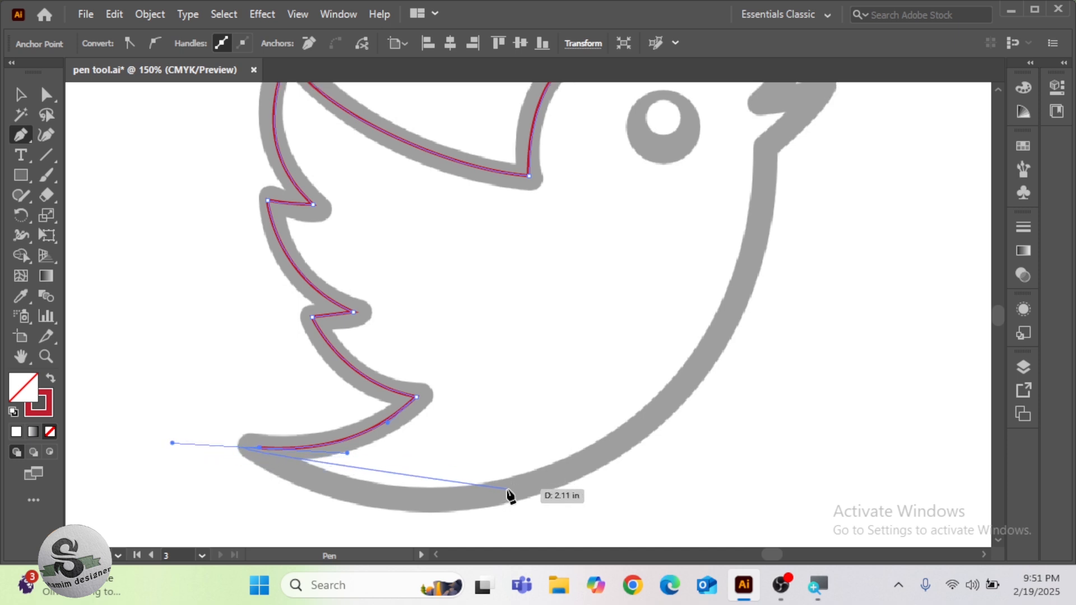
pyautogui.scroll(-2, 510, 496)
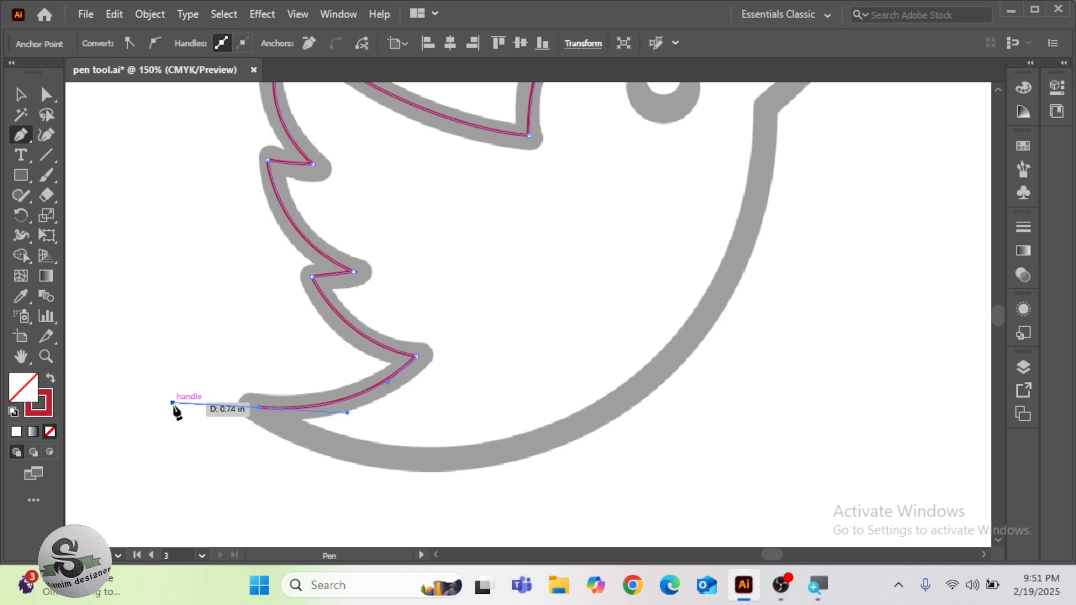
pyautogui.moveTo(172, 403); pyautogui.dragTo(353, 458)
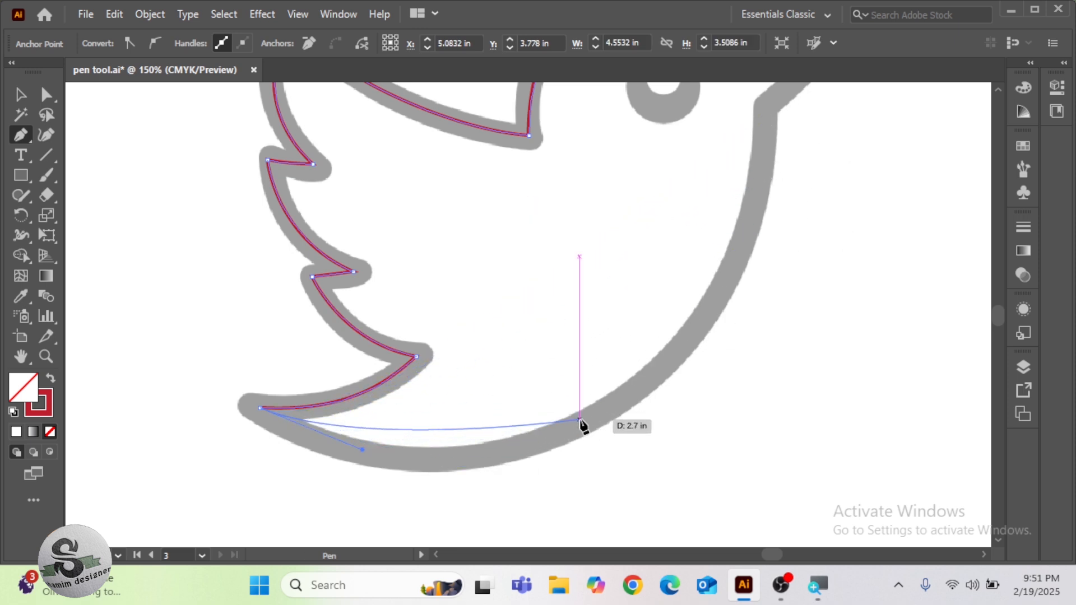
pyautogui.moveTo(580, 424); pyautogui.dragTo(711, 358)
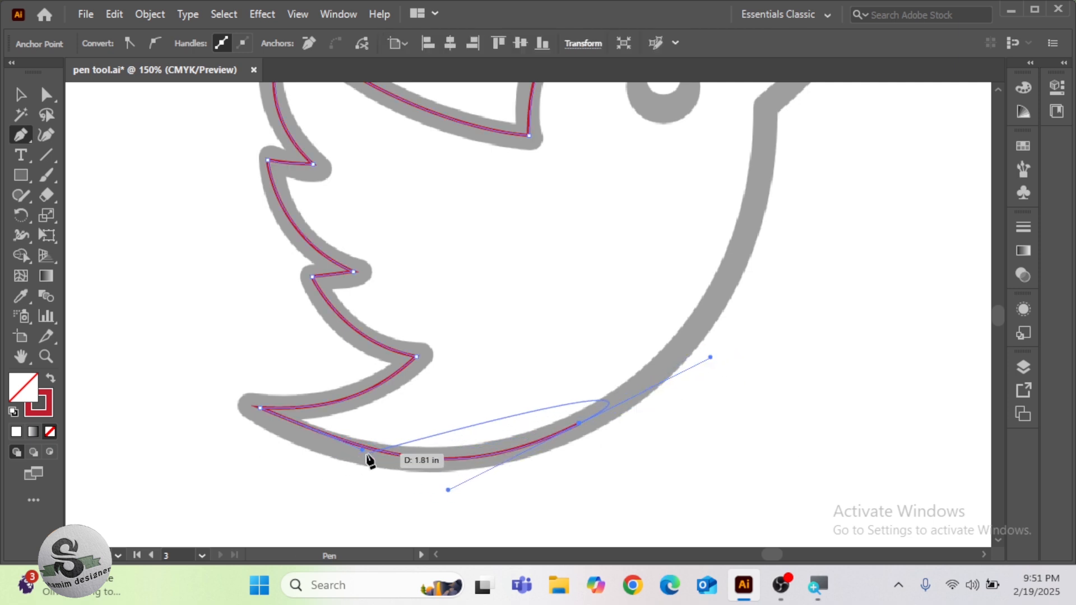
pyautogui.press('alt')
pyautogui.keyDown('alt'); pyautogui.moveTo(361, 450); pyautogui.dragTo(348, 465); pyautogui.keyUp('alt')
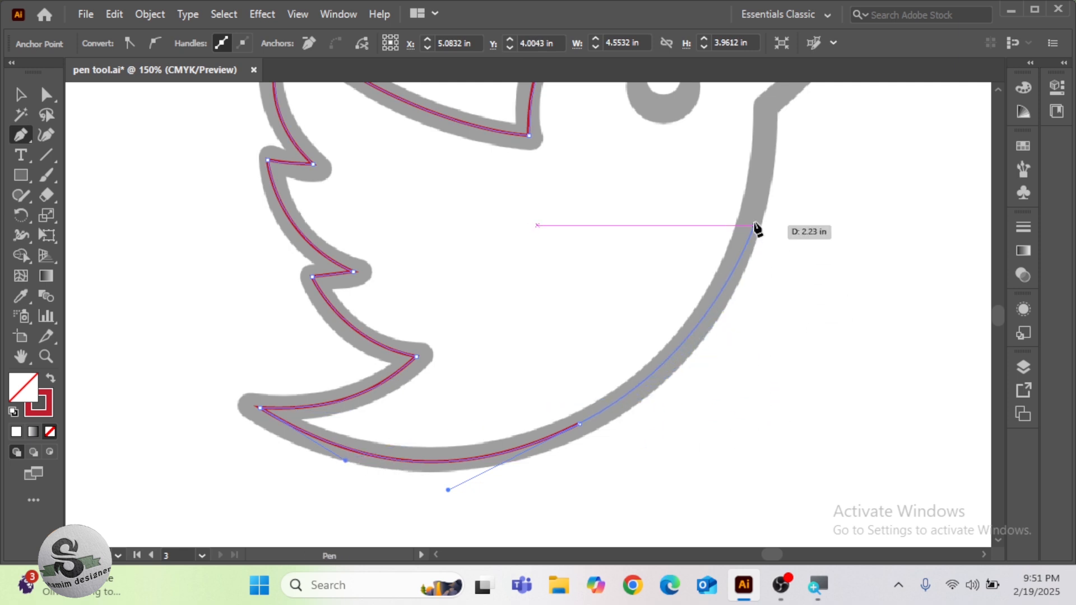
# Trace the breast curve up to the beak's base, lengthen the belly anchor's handle to fit, and remove the end anchor's outgoing handle
pyautogui.scroll(3, 763, 159)
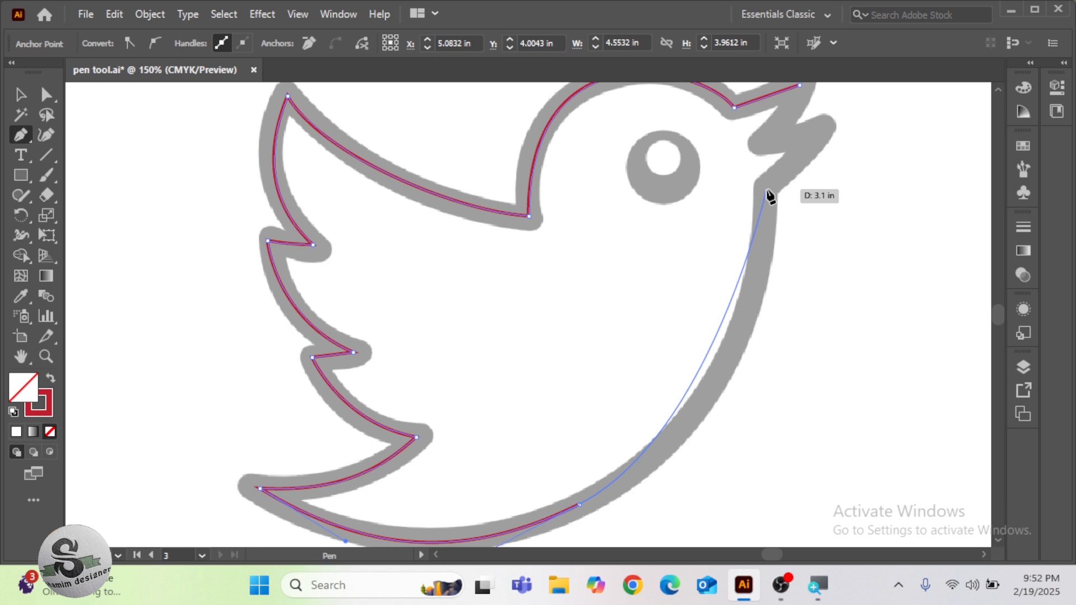
pyautogui.moveTo(766, 191); pyautogui.dragTo(759, 115)
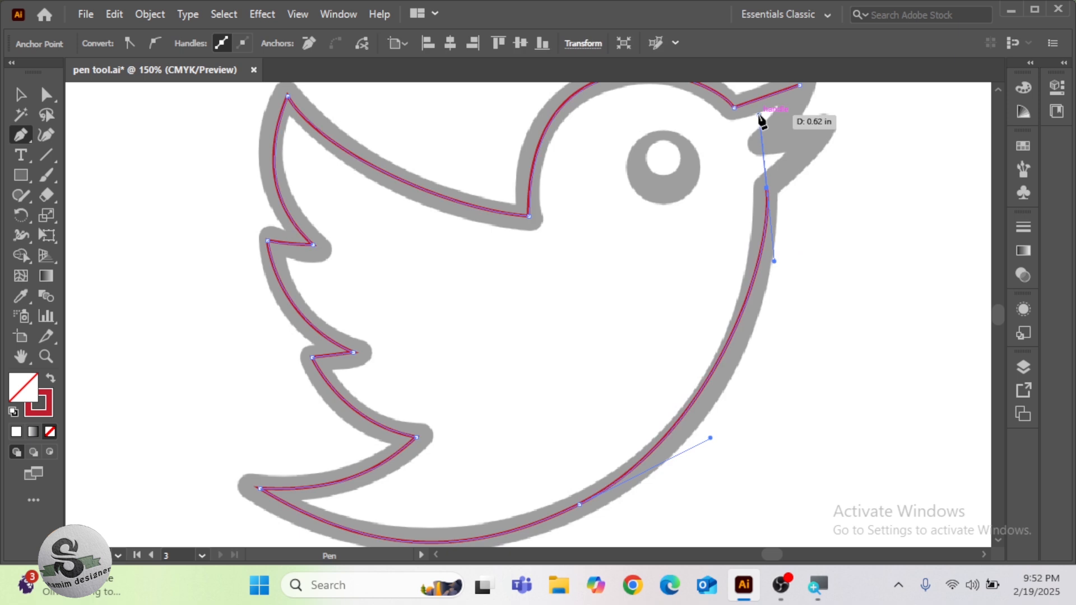
pyautogui.moveTo(766, 188); pyautogui.dragTo(723, 440)
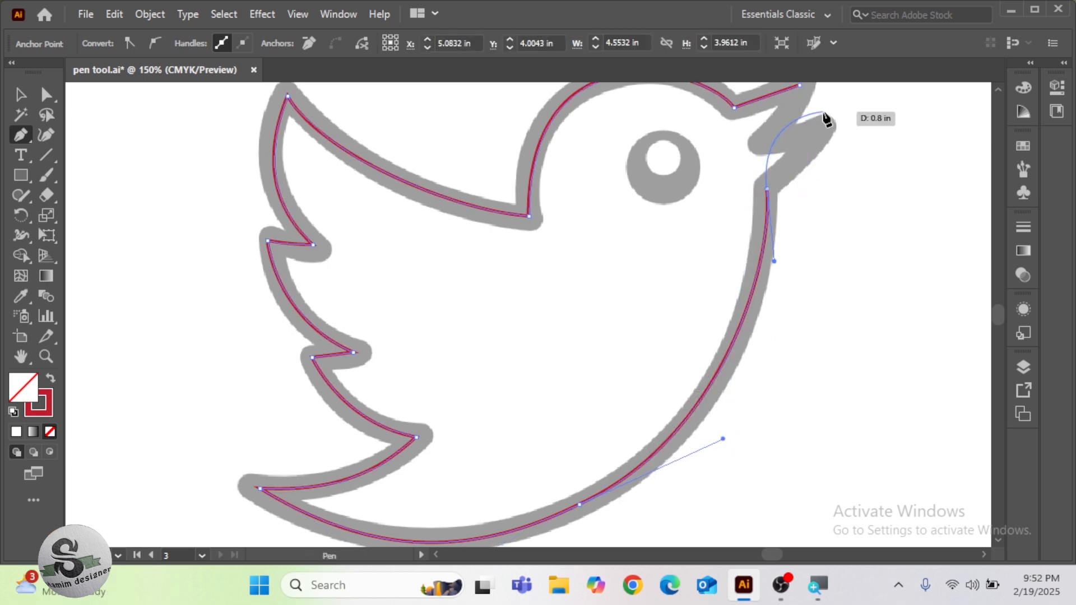
pyautogui.click(766, 191)
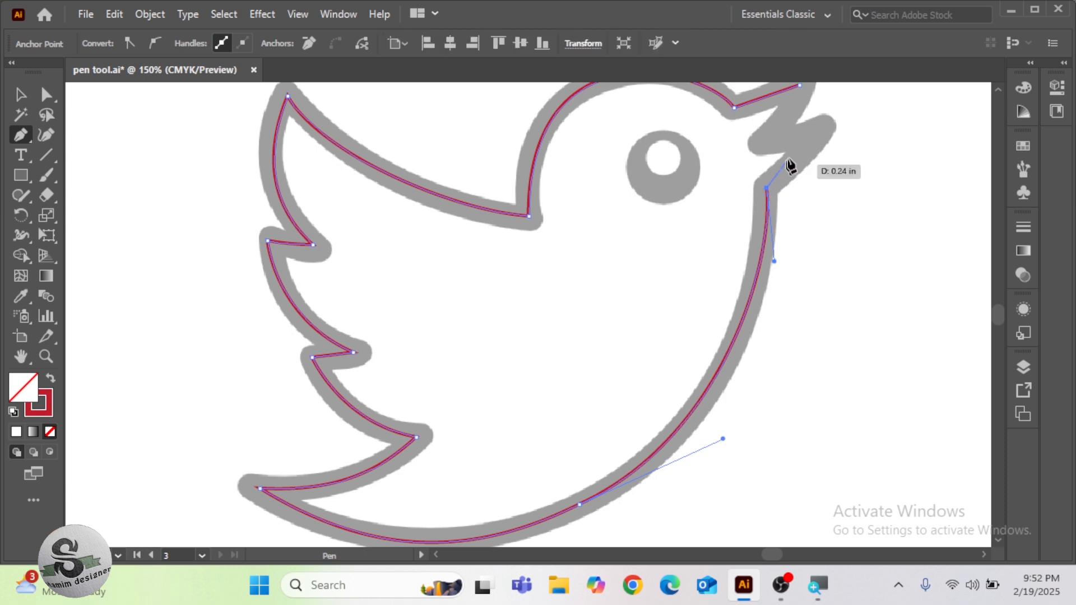
# Trace the lower beak tip and mouth corner with straight segments, and close the outline at the upper beak tip
pyautogui.click(823, 131)
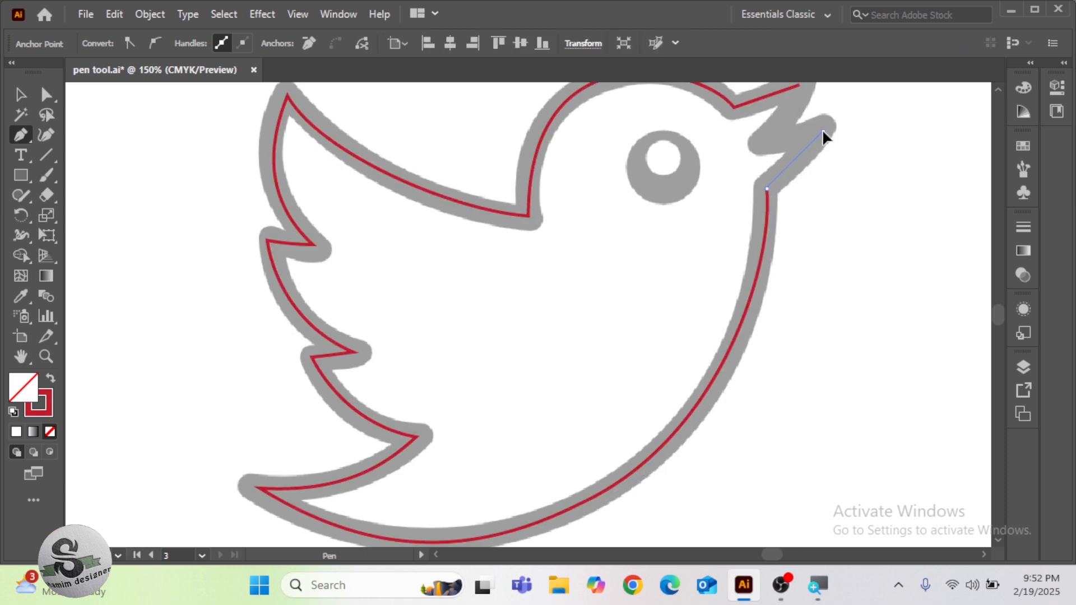
pyautogui.click(767, 140)
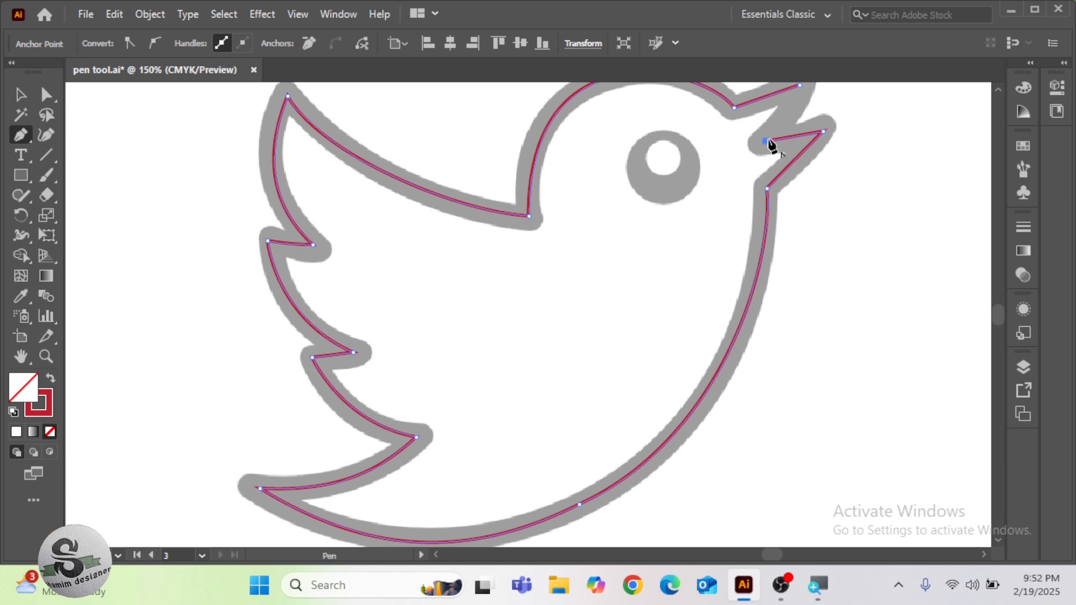
pyautogui.click(800, 87)
pyautogui.scroll(2, 799, 89)
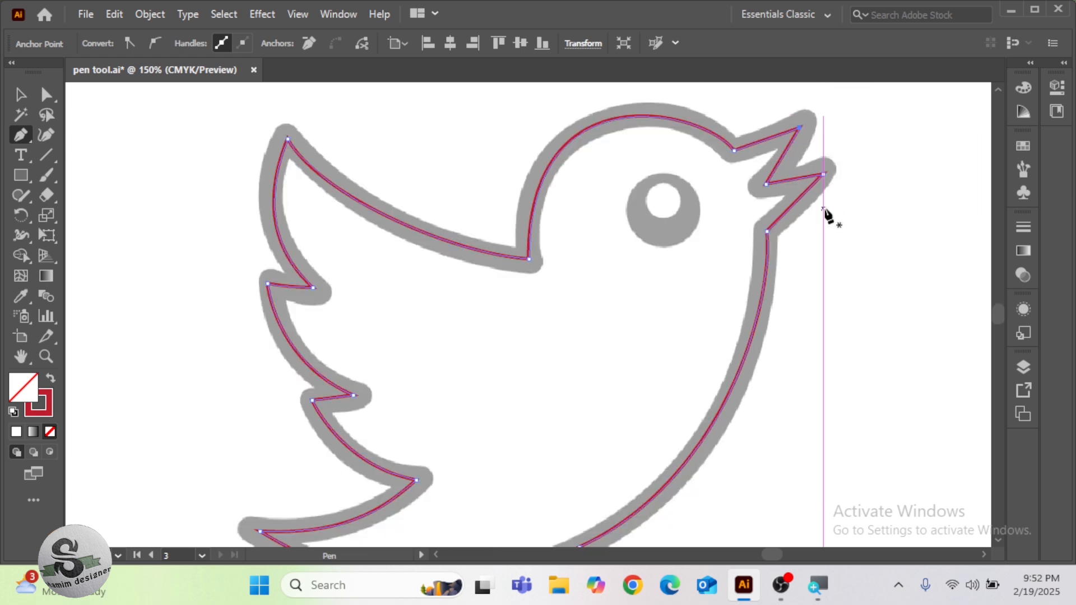
pyautogui.scroll(-1, 826, 216)
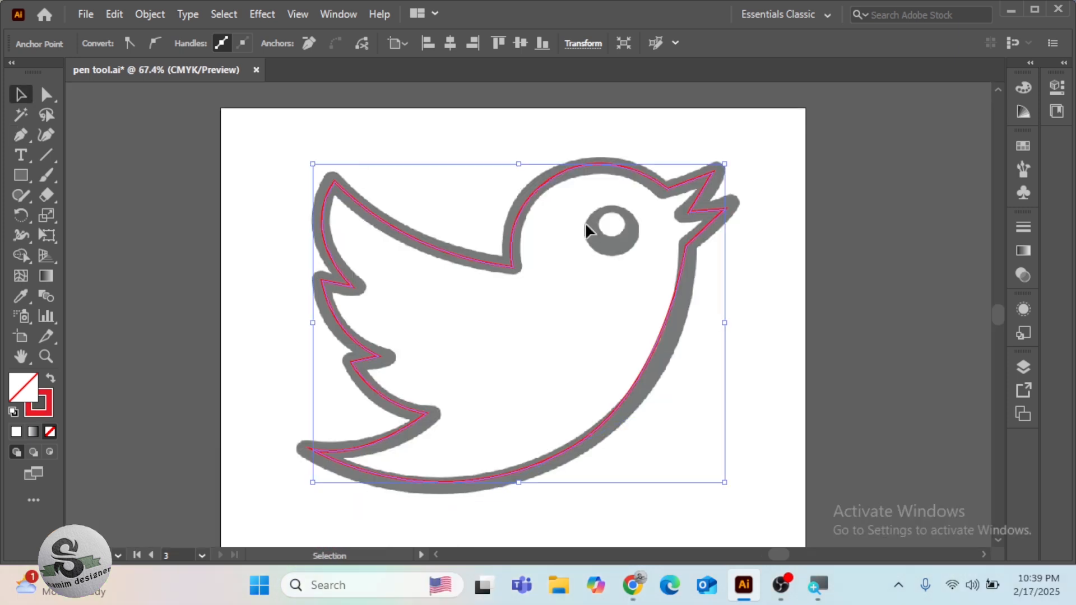
# Clear the existing red trace and start a new Pen path with a straight segment from the upper beak tip to the forehead
pyautogui.click(590, 158)
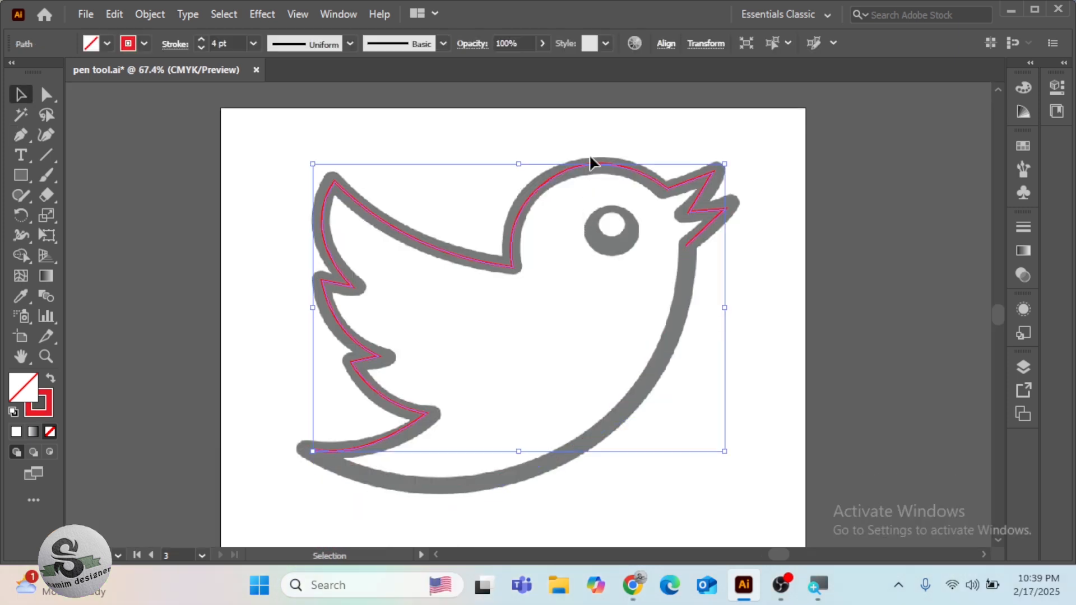
pyautogui.hotkey('ctrl', 'shift', 'a')
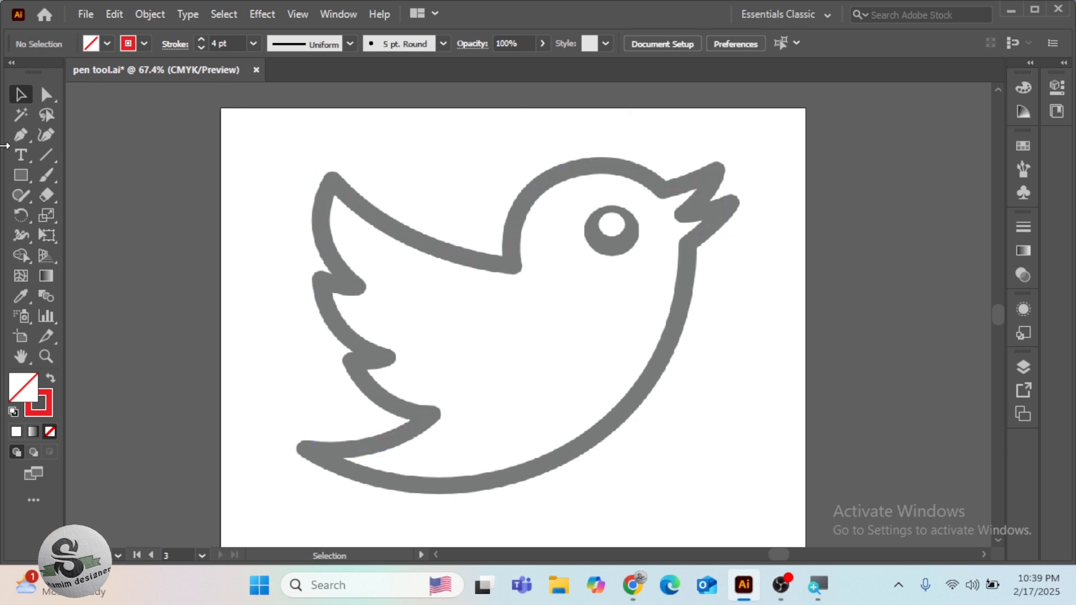
pyautogui.click(20, 134)
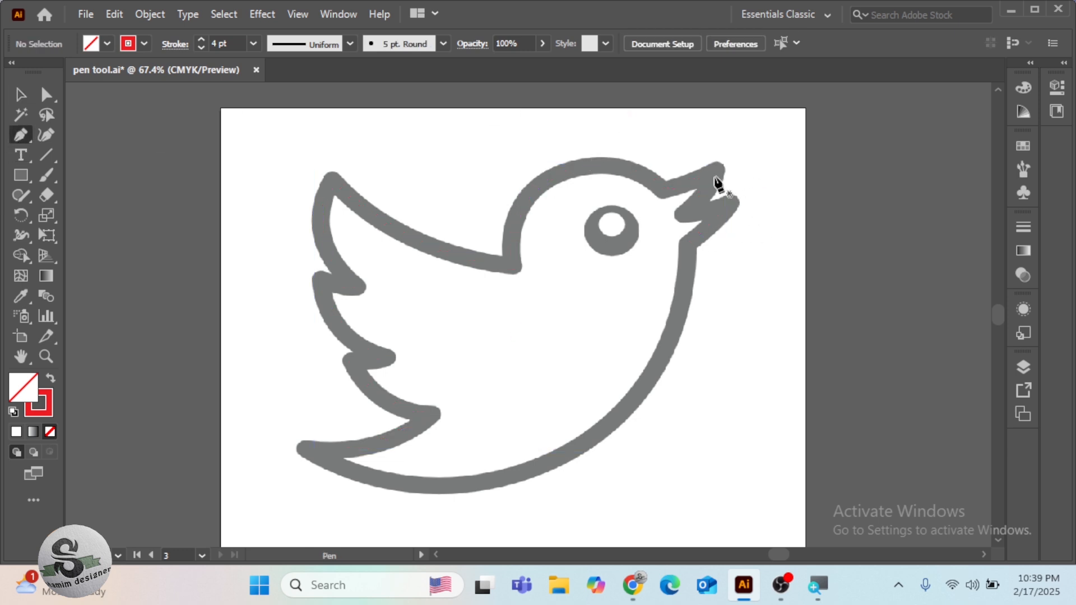
pyautogui.click(716, 170)
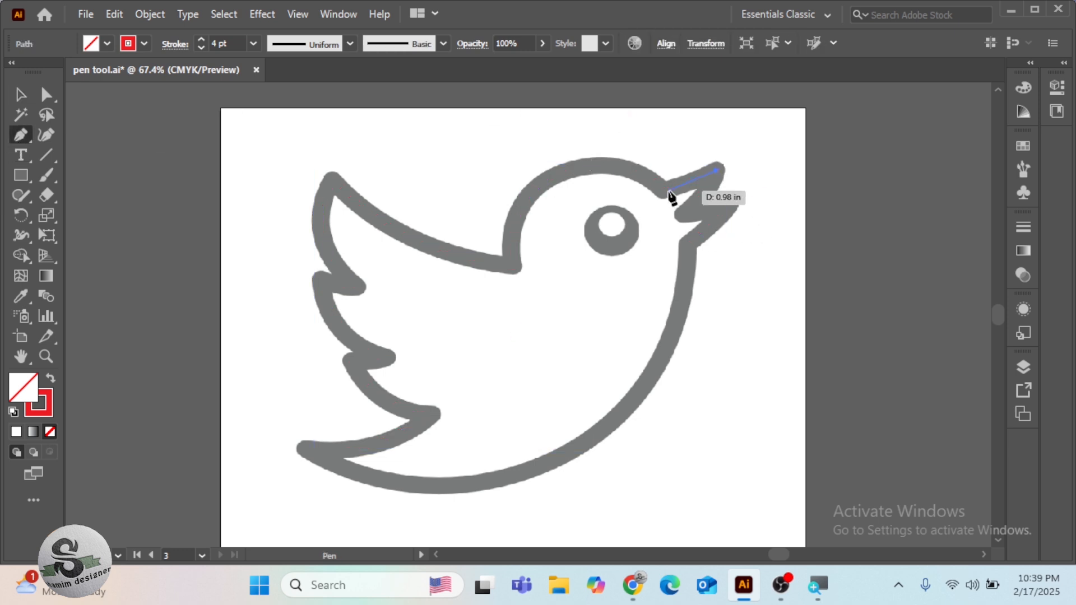
pyautogui.click(668, 190)
# Continue the path with straight segments through the neck notch, wing tip, and each feather tip and notch to the tail tip
pyautogui.moveTo(517, 262); pyautogui.dragTo(434, 251)
pyautogui.click(334, 178)
pyautogui.moveTo(351, 286); pyautogui.dragTo(326, 286)
pyautogui.click(323, 280)
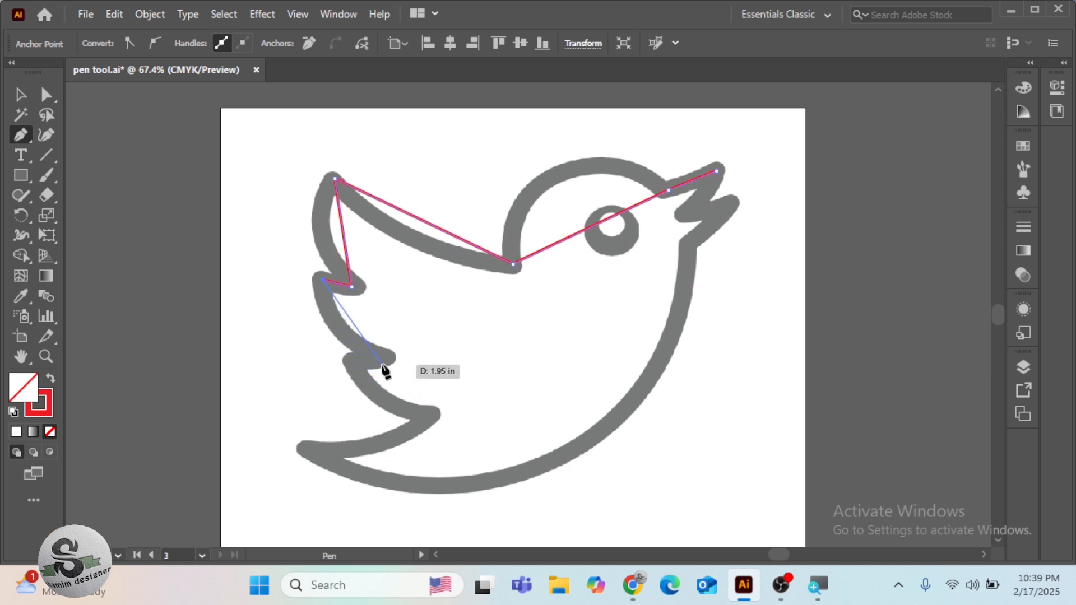
pyautogui.click(382, 359)
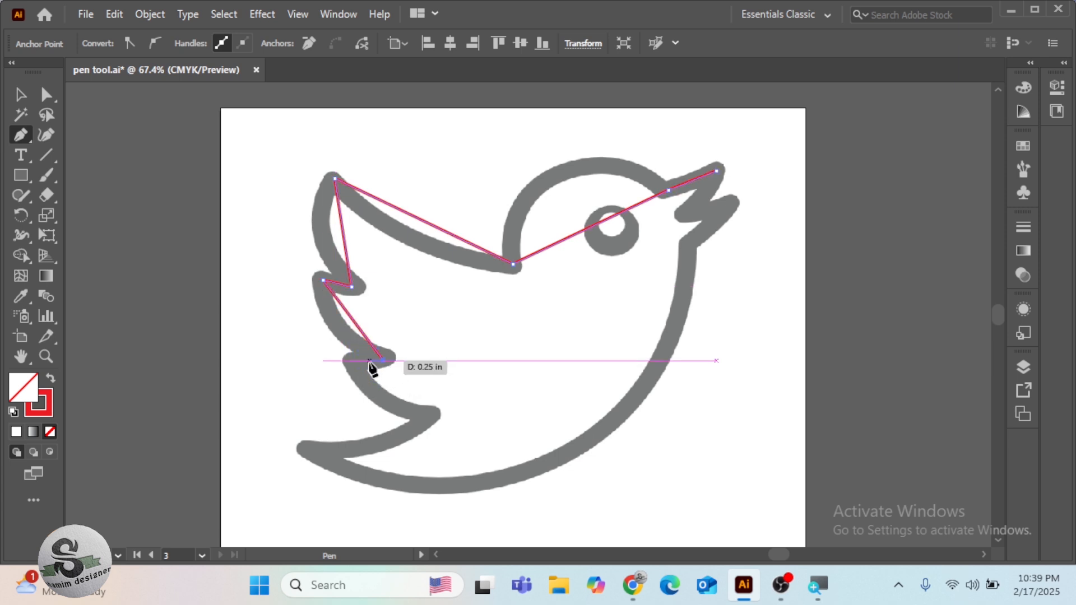
pyautogui.click(353, 359)
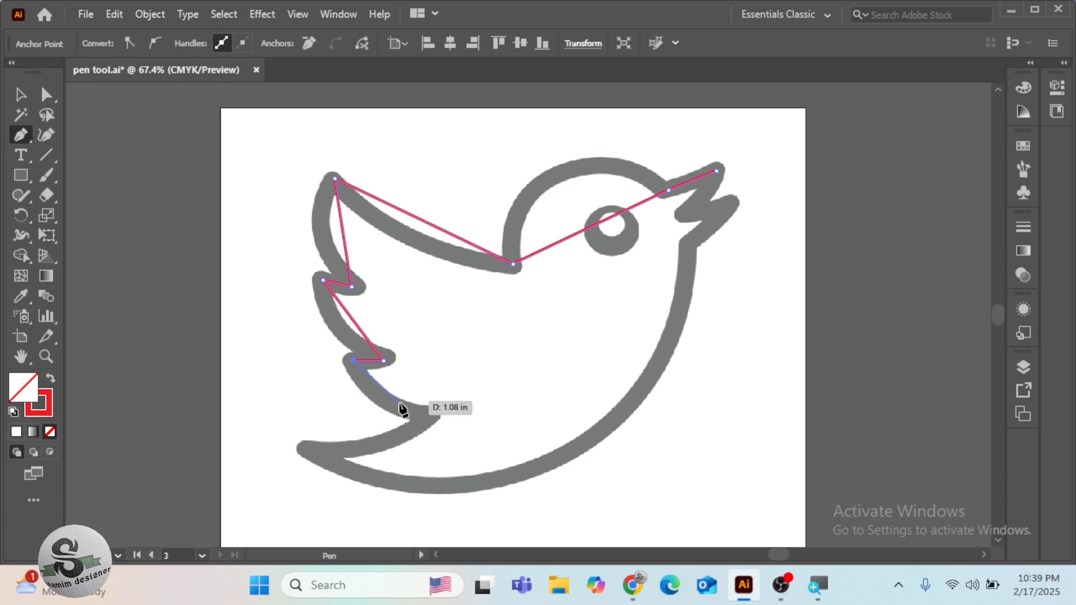
pyautogui.click(427, 418)
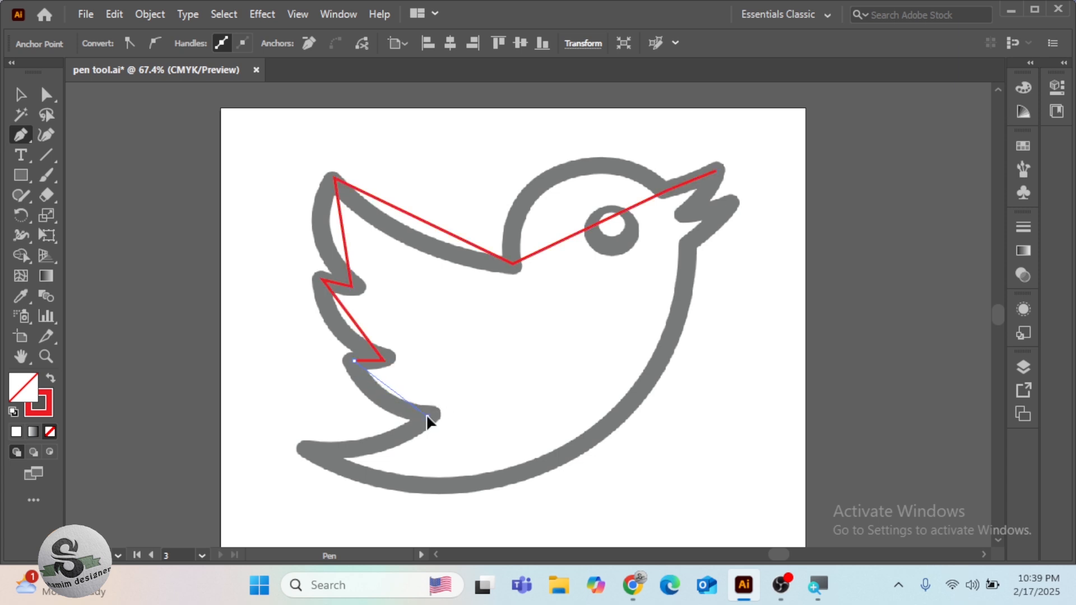
pyautogui.click(316, 451)
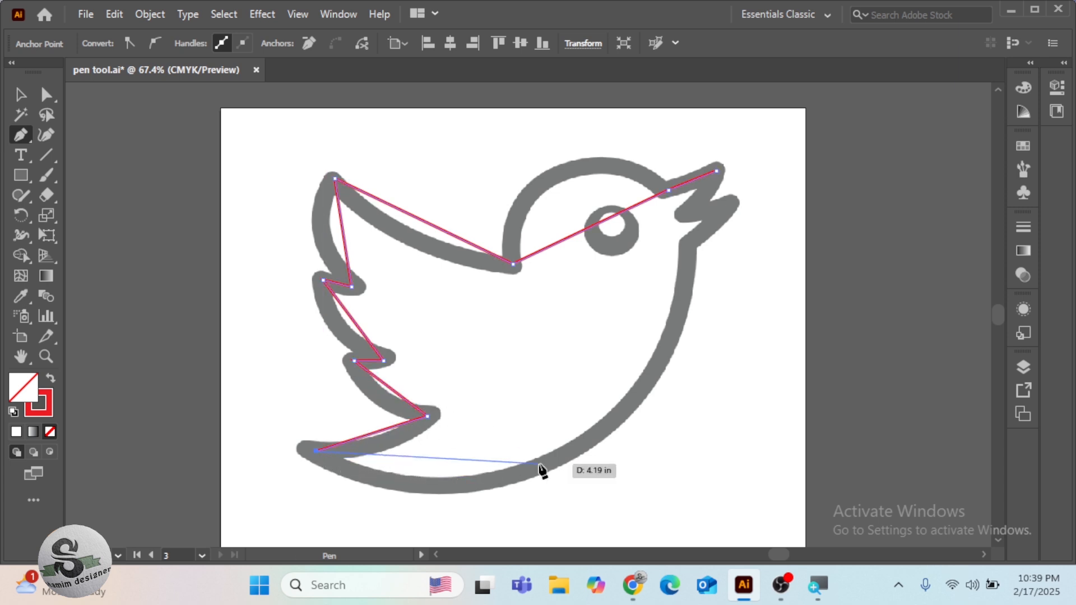
# Connect the tail tip straight to the beak's lower base, trace the lower beak and mouth corner, and close the path
pyautogui.click(687, 245)
pyautogui.click(726, 205)
pyautogui.click(685, 214)
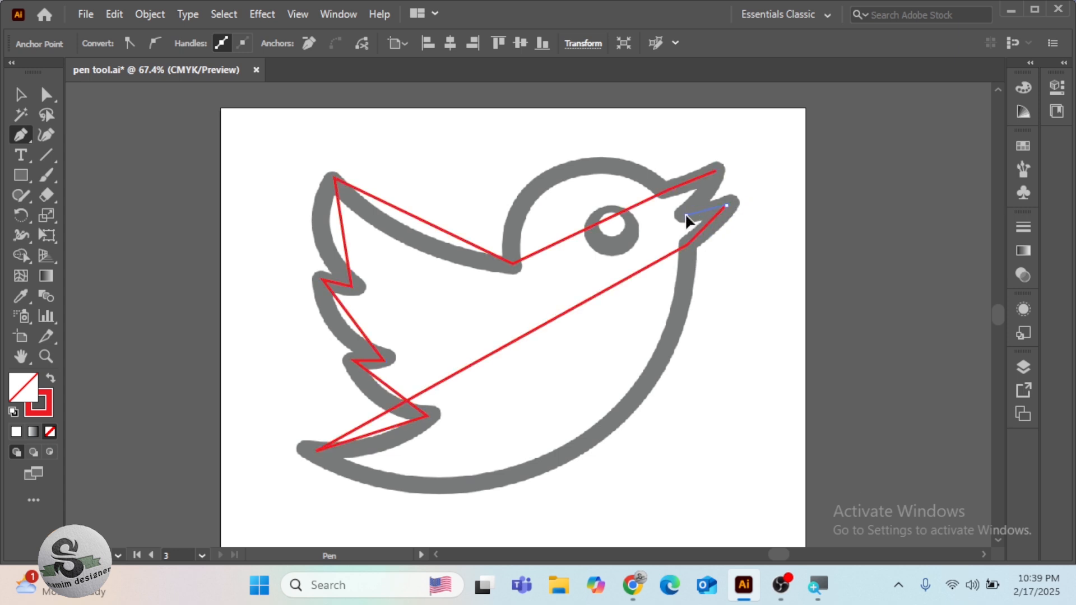
pyautogui.click(716, 172)
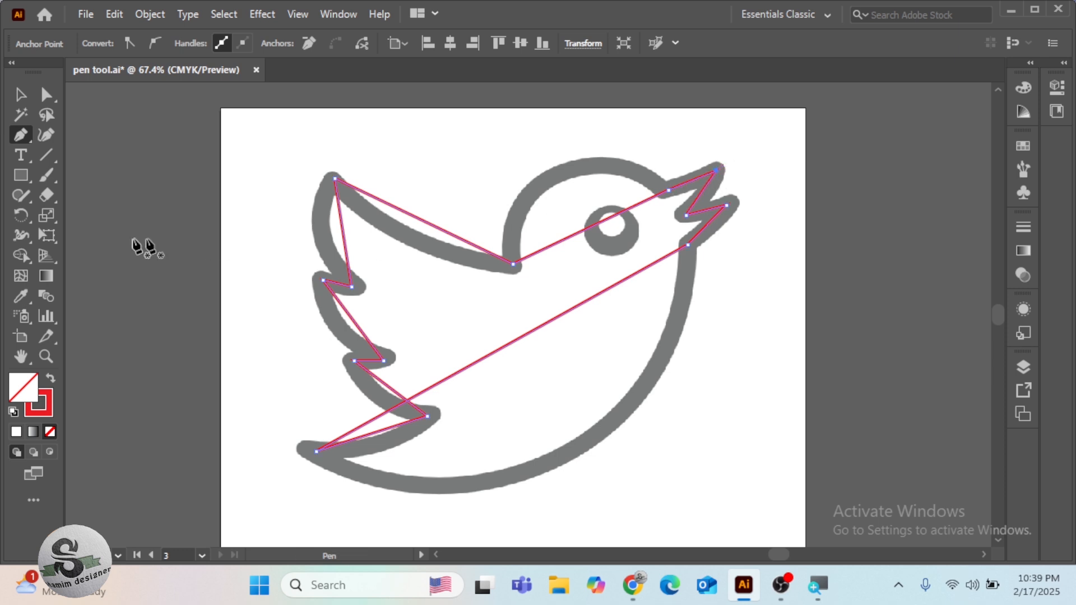
# Bend the straight head segment into a curve with the Anchor Point tool, and adjust both its handles to follow the head outline
pyautogui.click(25, 130)
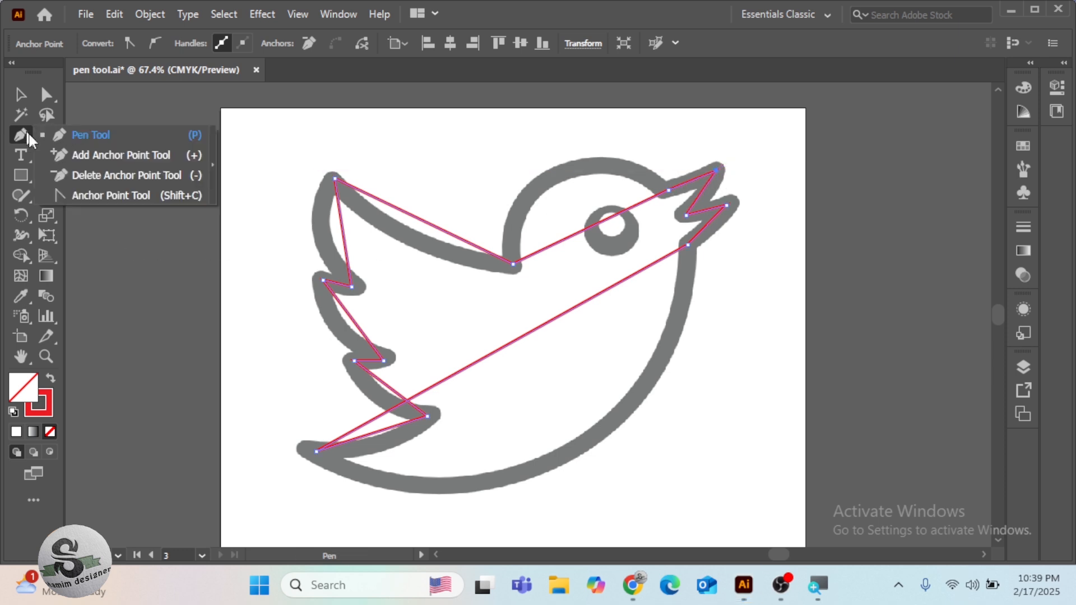
pyautogui.click(78, 195)
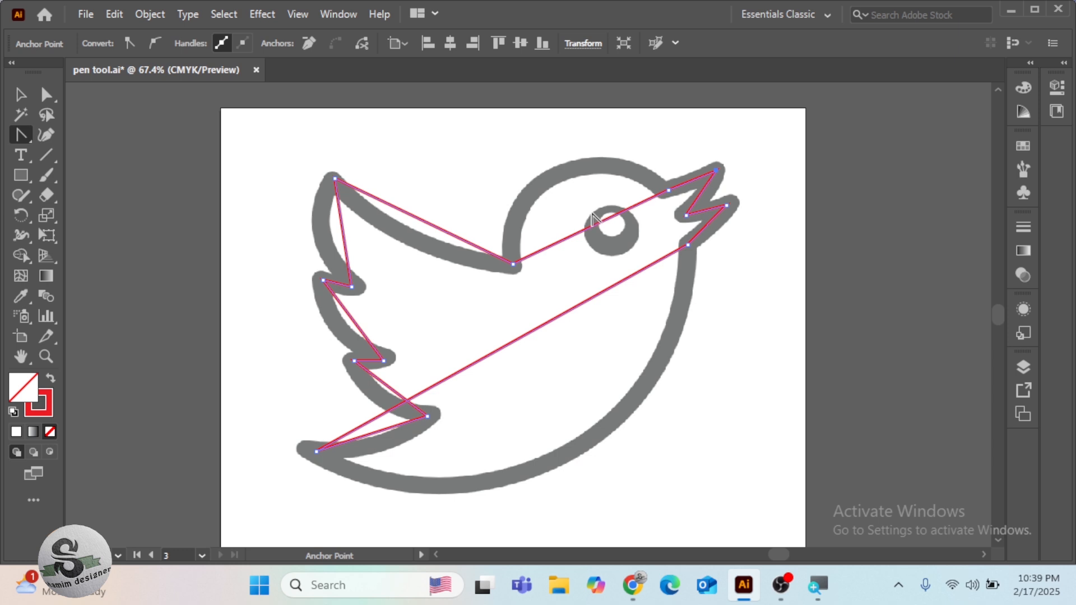
pyautogui.moveTo(595, 225); pyautogui.dragTo(568, 173)
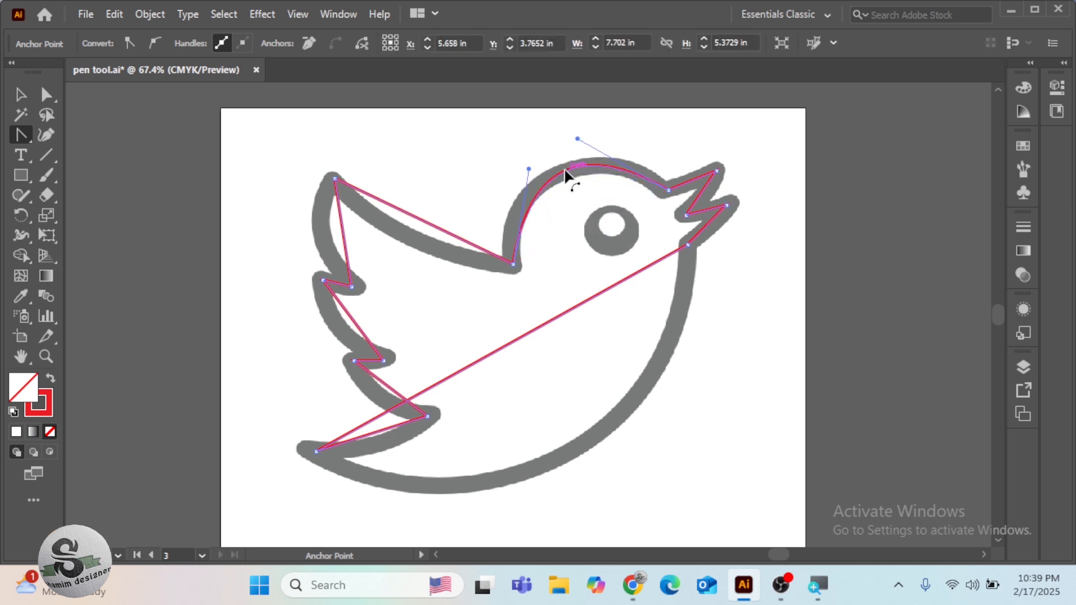
pyautogui.moveTo(529, 169); pyautogui.dragTo(516, 165)
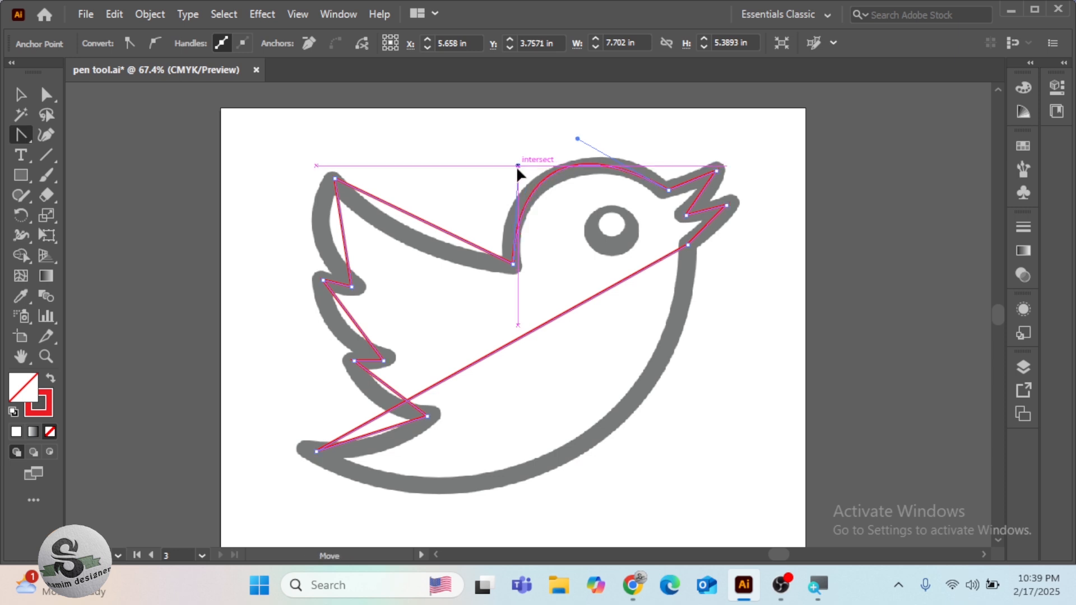
pyautogui.click(516, 167)
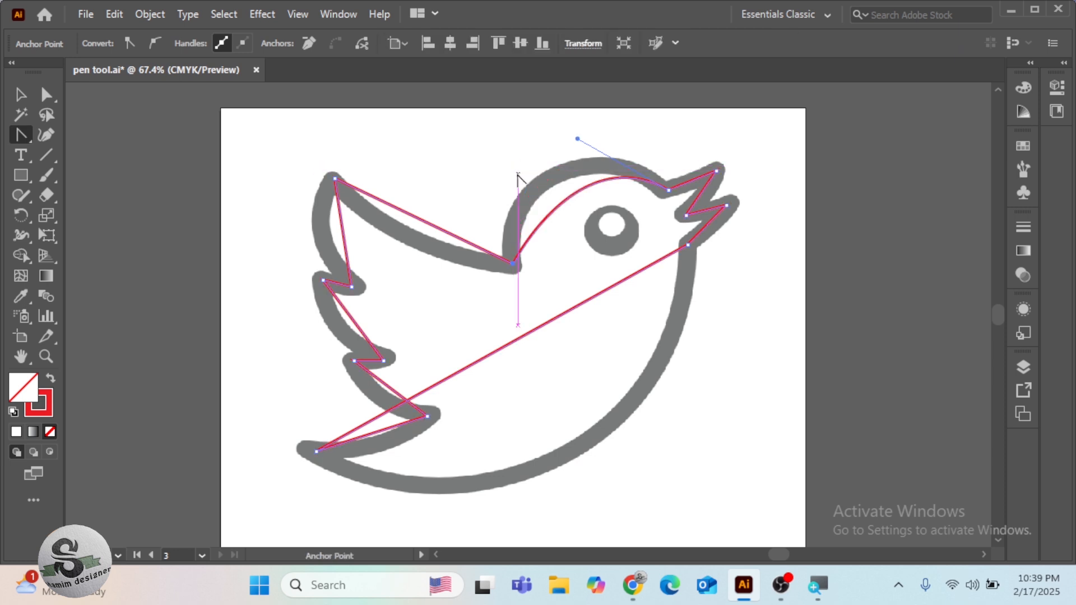
pyautogui.moveTo(571, 195); pyautogui.dragTo(551, 181)
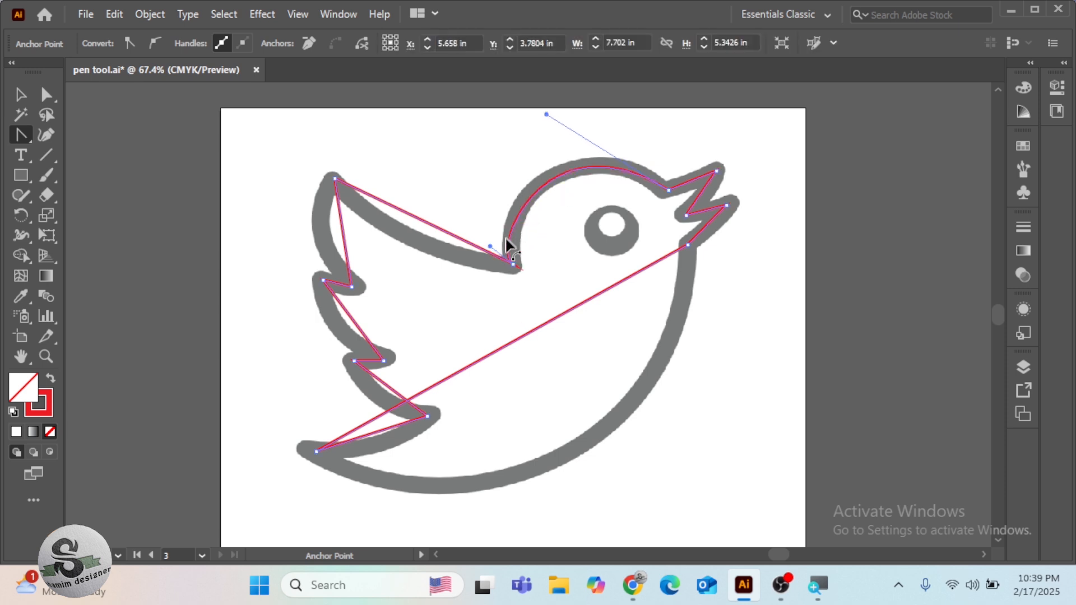
pyautogui.moveTo(492, 245); pyautogui.dragTo(506, 213)
pyautogui.moveTo(547, 115)
pyautogui.mouseDown()
pyautogui.moveTo(562, 137)
pyautogui.moveTo(552, 124)
pyautogui.mouseUp()
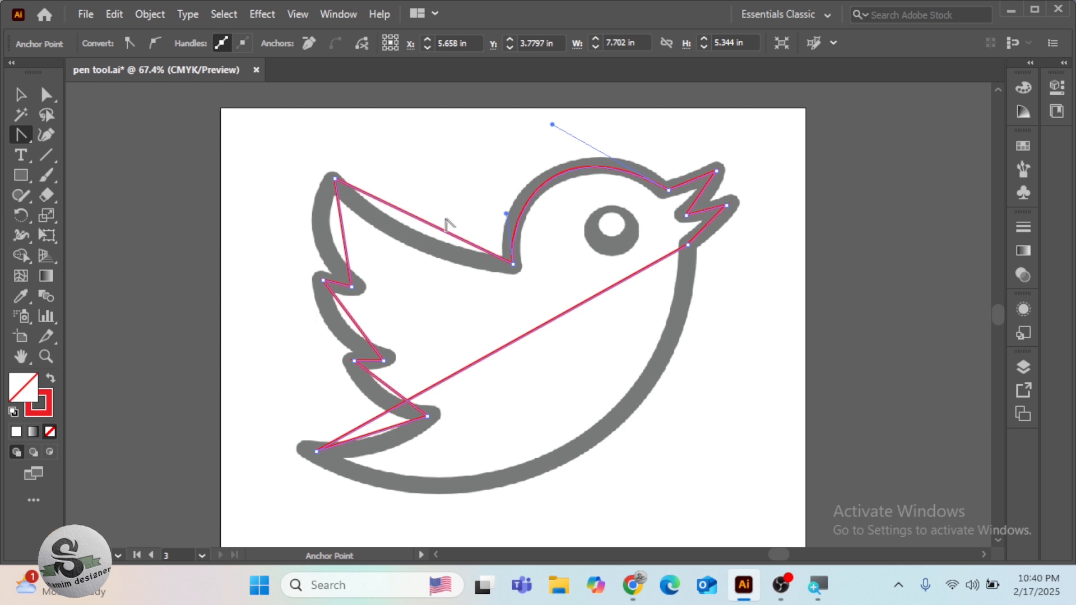
# Bend the wing's upper edge and the three feather segments into curves that follow the bird's outline
pyautogui.moveTo(429, 225); pyautogui.dragTo(418, 242)
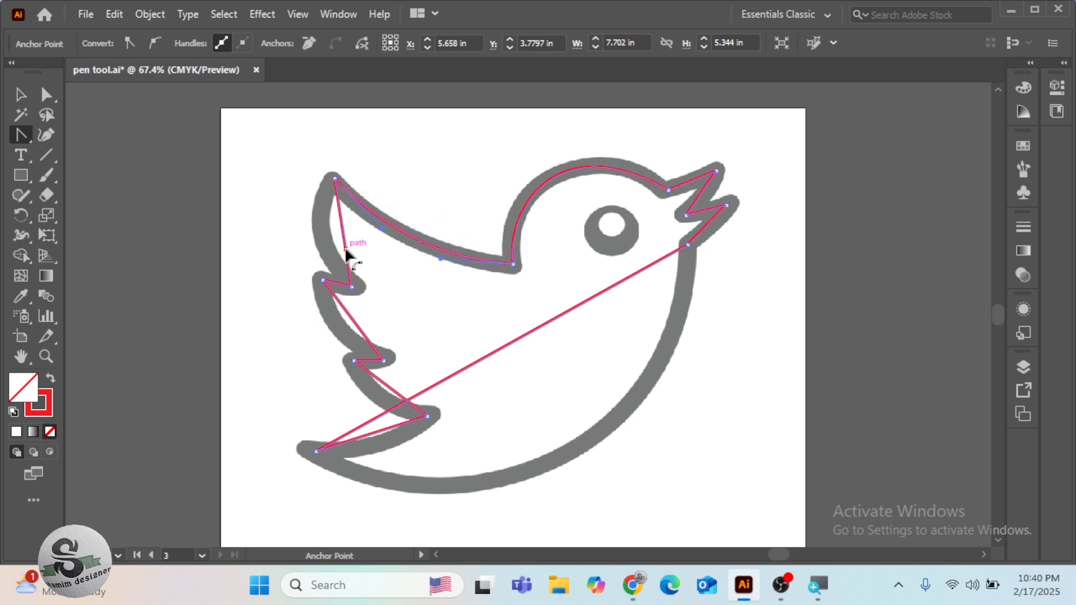
pyautogui.moveTo(343, 241); pyautogui.dragTo(323, 242)
pyautogui.moveTo(356, 320); pyautogui.dragTo(340, 328)
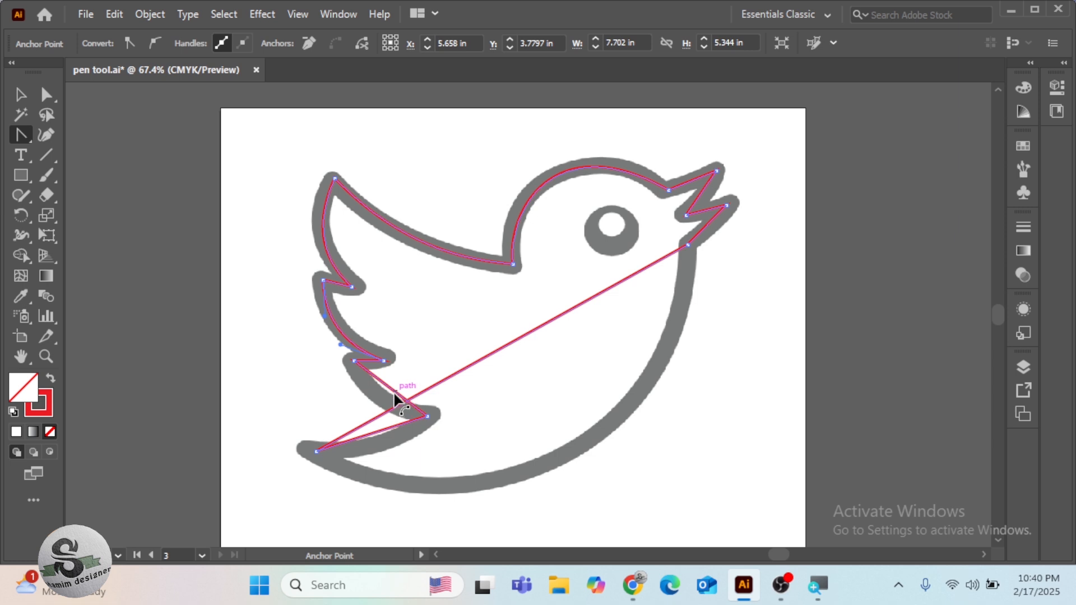
pyautogui.moveTo(381, 396); pyautogui.dragTo(381, 393)
# Bend the long belly segment and adjust its handles to fit the outline, and curve the tail's upper edge
pyautogui.moveTo(509, 343)
pyautogui.mouseDown()
pyautogui.moveTo(550, 468)
pyautogui.moveTo(555, 458)
pyautogui.mouseUp()
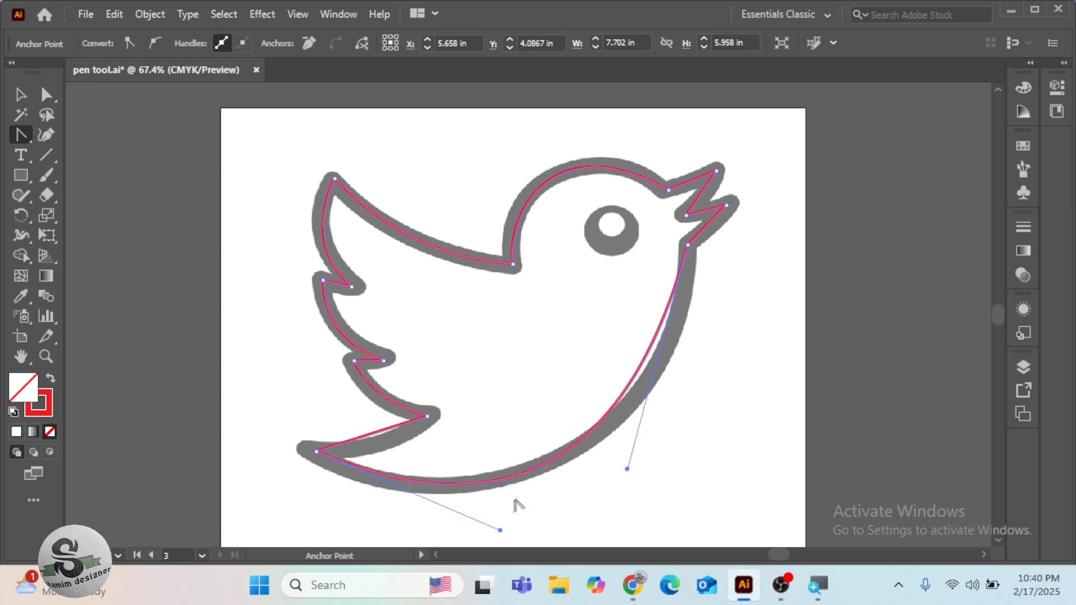
pyautogui.scroll(-3, 519, 516)
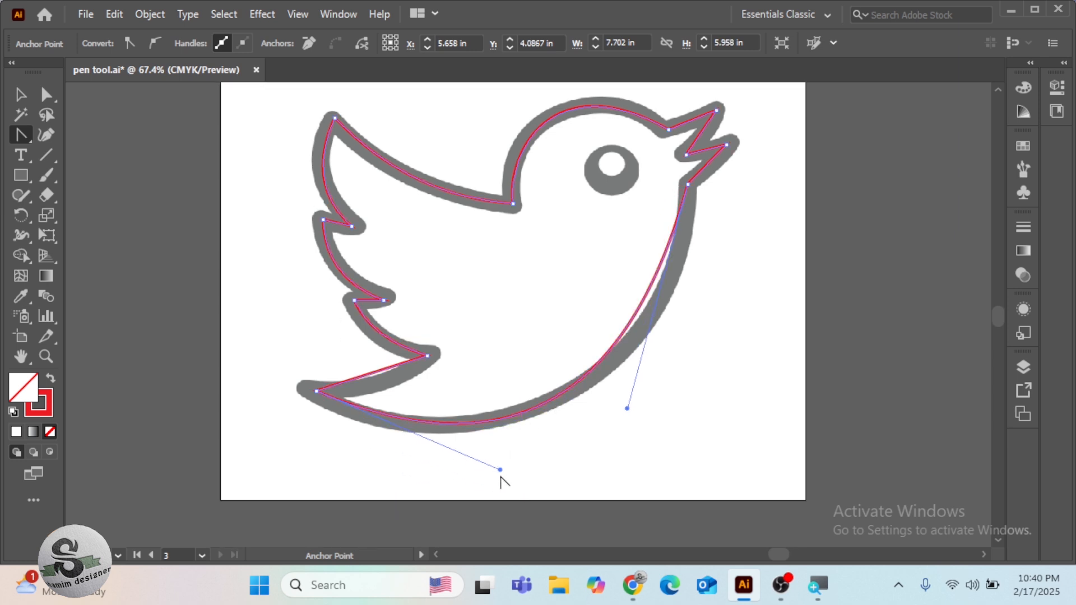
pyautogui.moveTo(500, 470); pyautogui.dragTo(465, 483)
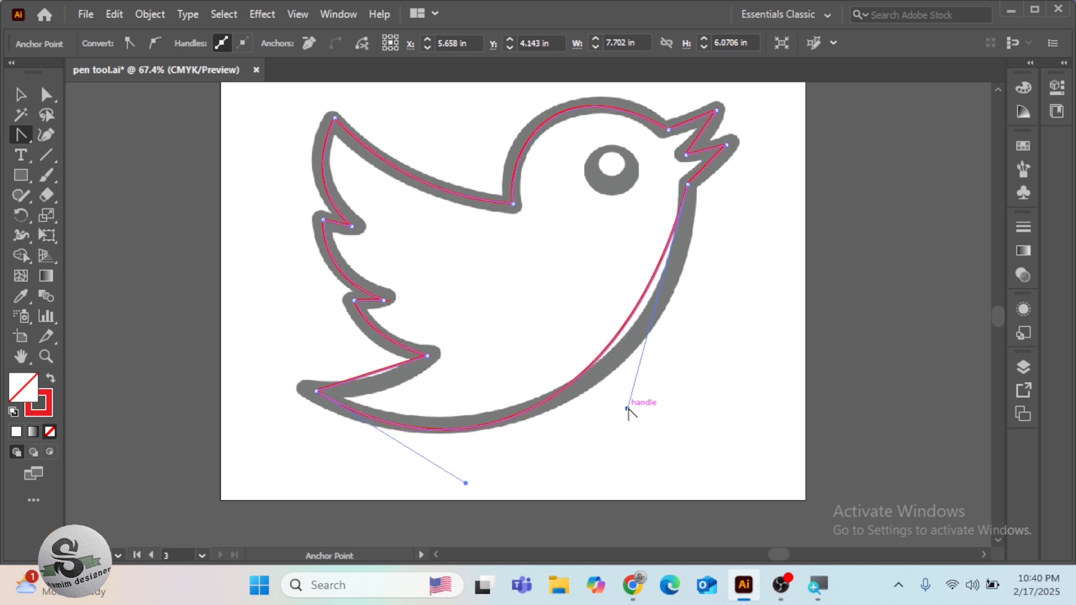
pyautogui.moveTo(627, 408)
pyautogui.mouseDown()
pyautogui.moveTo(660, 422)
pyautogui.moveTo(665, 397)
pyautogui.mouseUp()
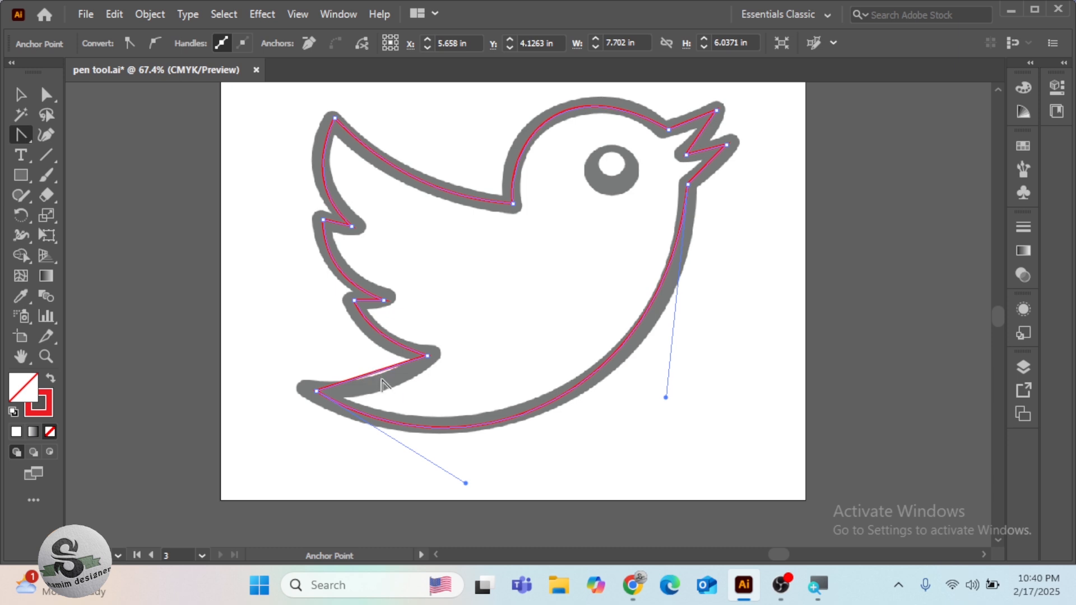
pyautogui.moveTo(376, 371); pyautogui.dragTo(377, 389)
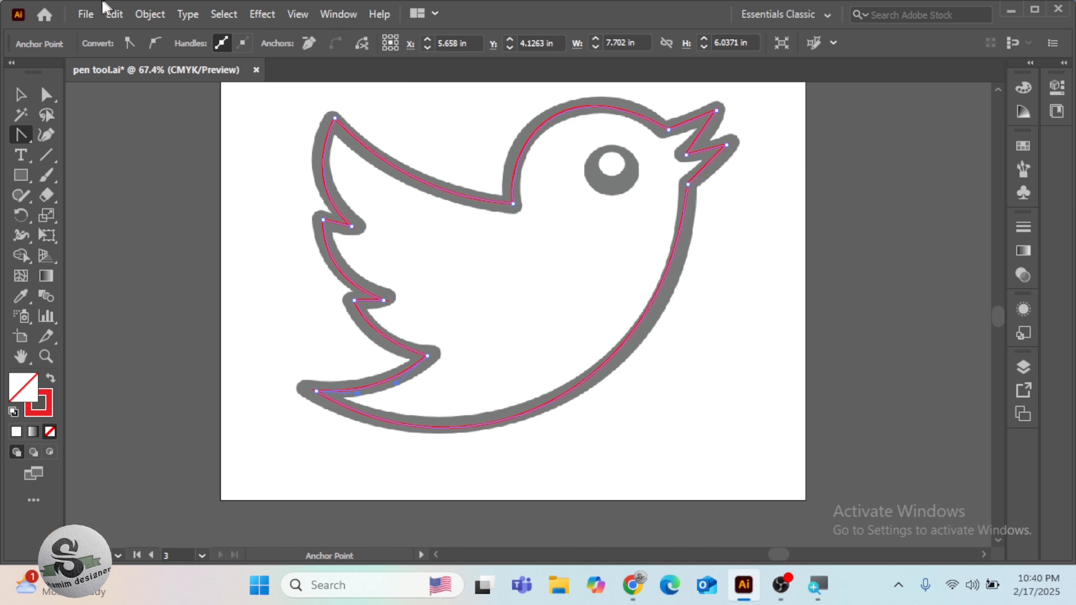
# Refine the belly curve with the Direct Selection tool by repositioning the anchor at the beak's lower base and adjusting the curve's handles
pyautogui.click(47, 96)
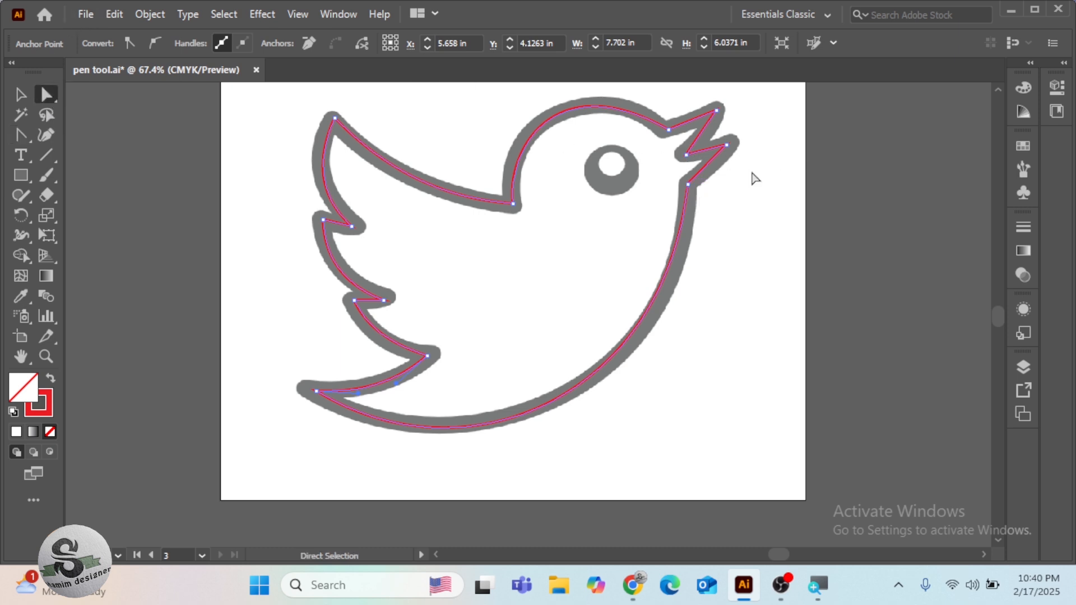
pyautogui.click(688, 185)
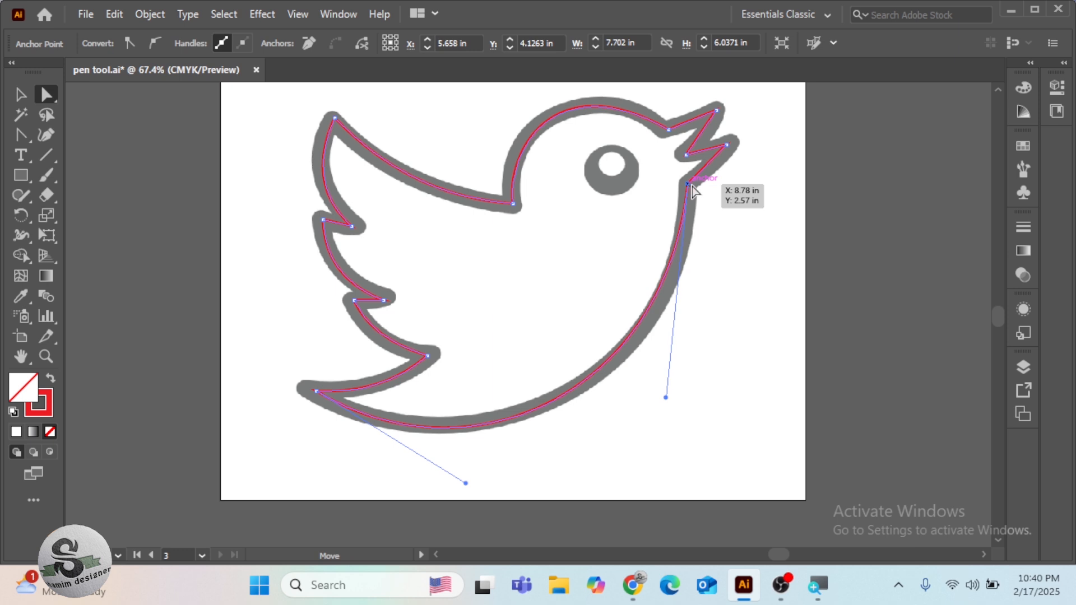
pyautogui.moveTo(693, 192); pyautogui.dragTo(698, 193)
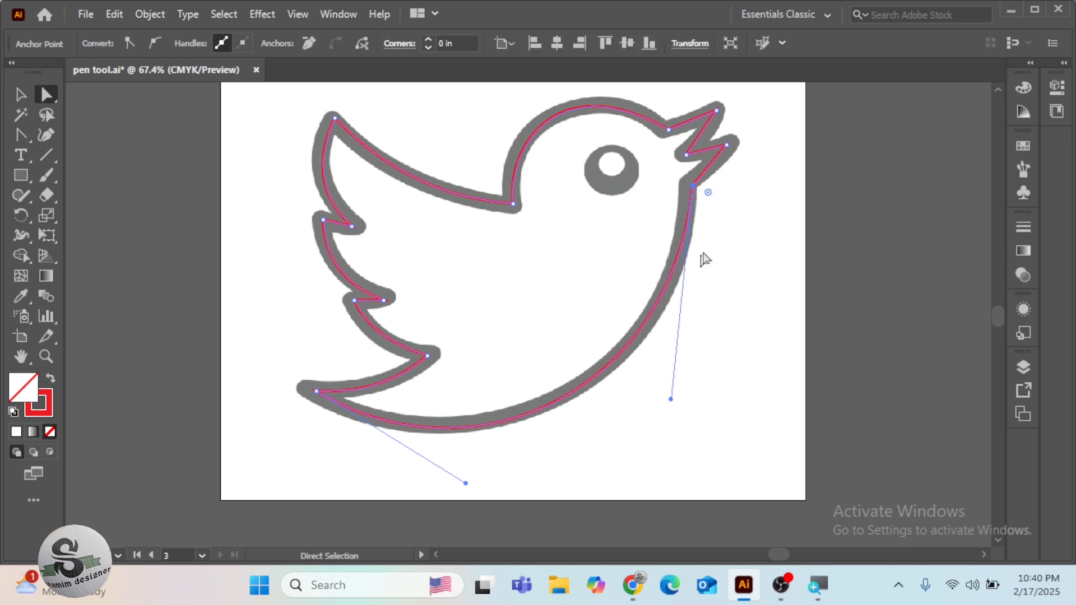
pyautogui.moveTo(695, 192); pyautogui.dragTo(690, 190)
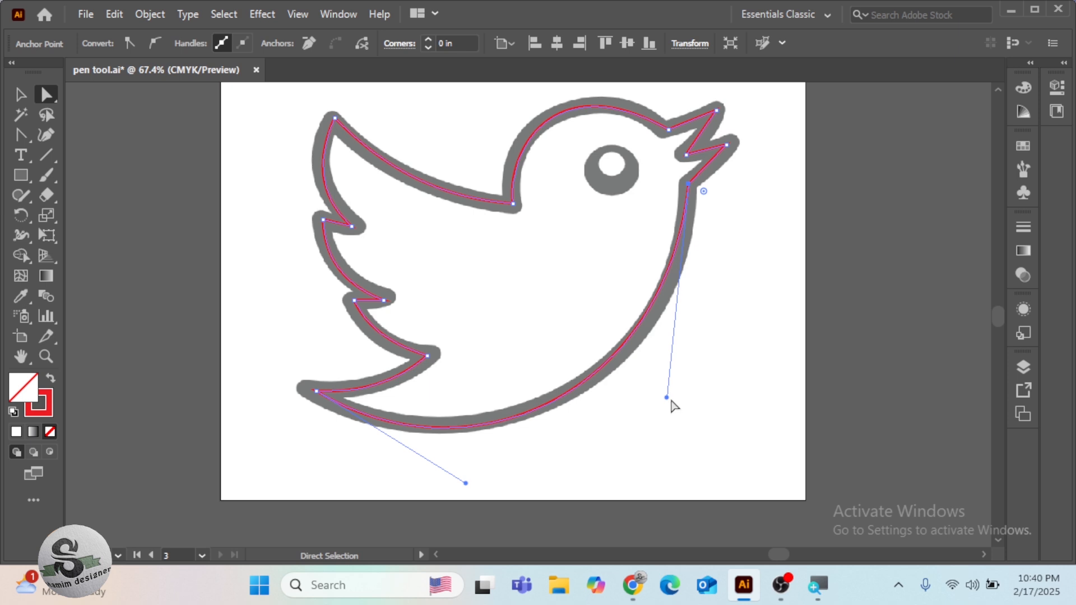
pyautogui.moveTo(666, 398); pyautogui.dragTo(678, 373)
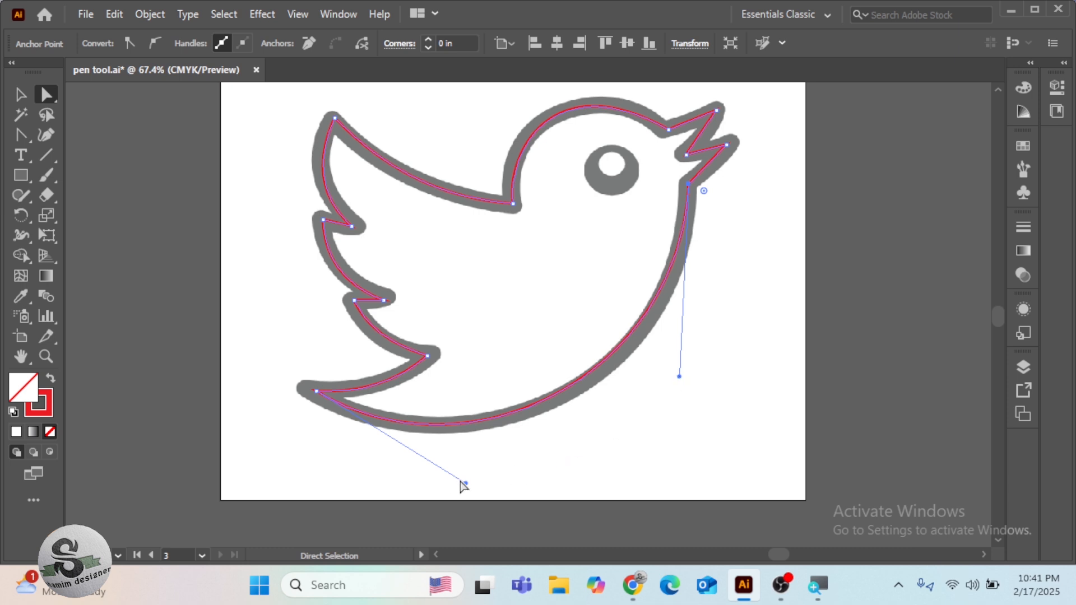
pyautogui.moveTo(467, 483)
pyautogui.mouseDown()
pyautogui.moveTo(519, 479)
pyautogui.moveTo(530, 490)
pyautogui.moveTo(510, 477)
pyautogui.moveTo(474, 487)
pyautogui.mouseUp()
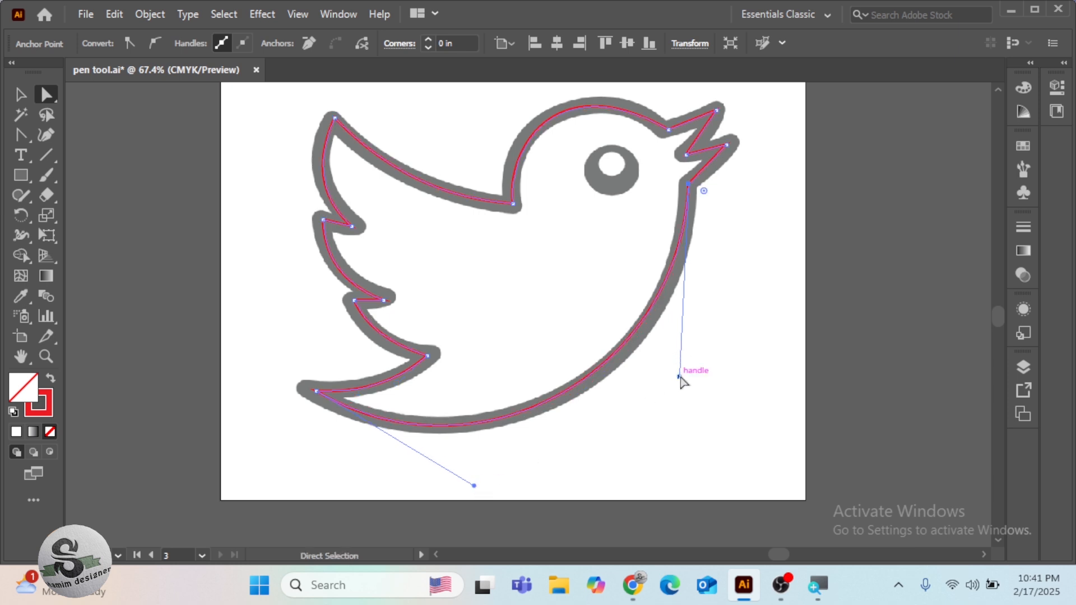
pyautogui.moveTo(680, 377); pyautogui.dragTo(692, 382)
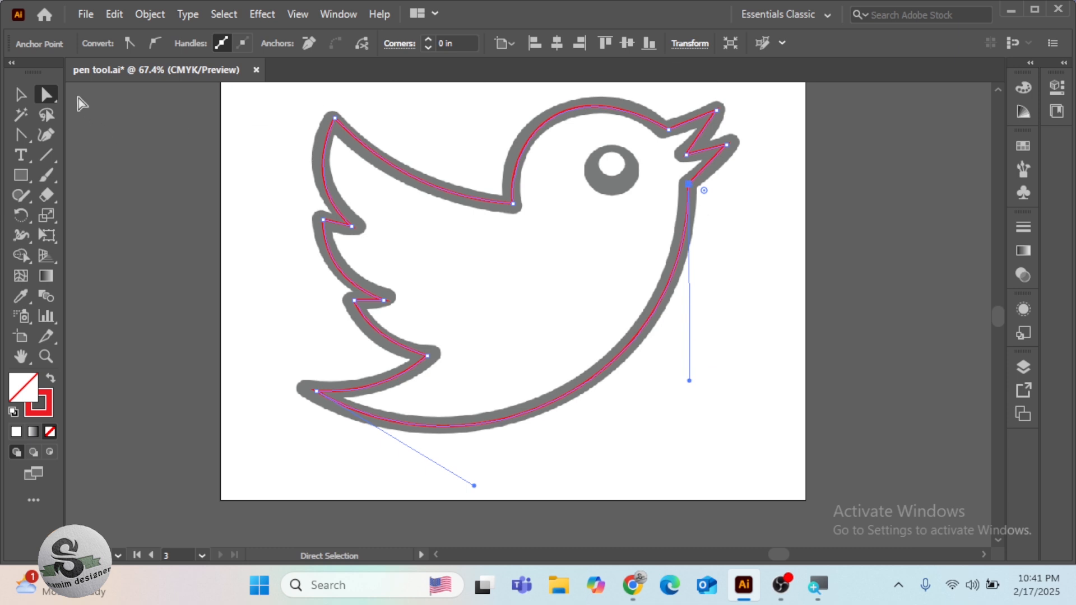
pyautogui.click(31, 96)
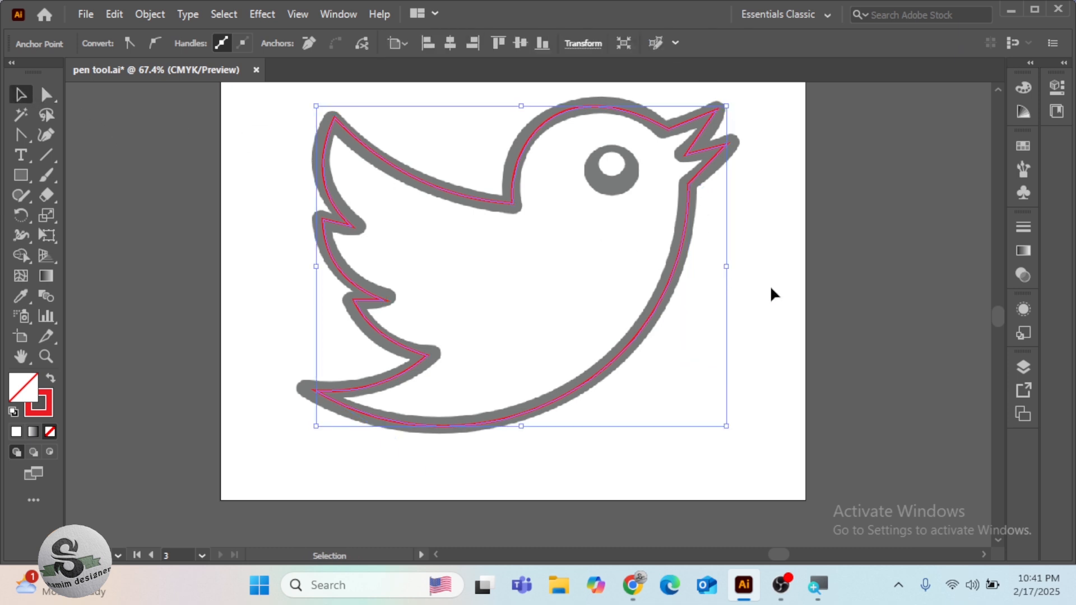
# Swap the traced bird's fill and stroke so it is filled red, and move it off the template outline
pyautogui.scroll(2, 771, 289)
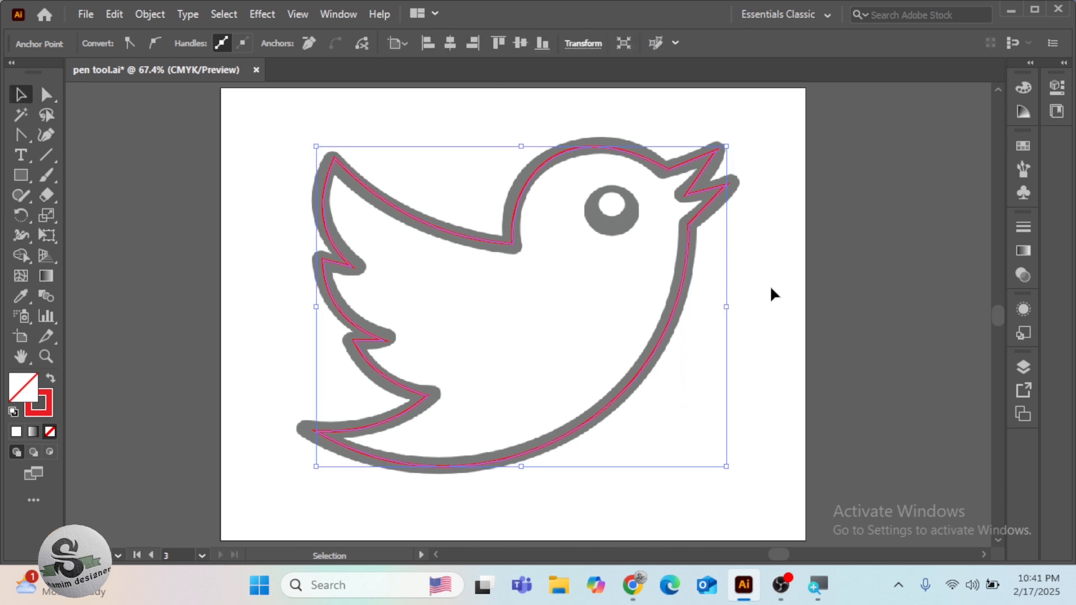
pyautogui.click(50, 382)
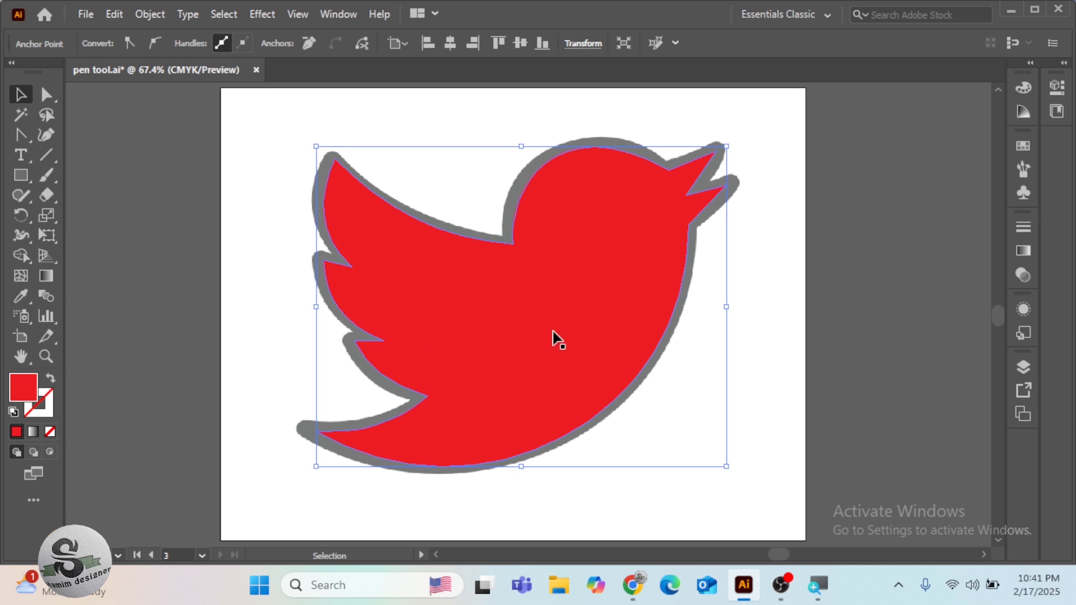
pyautogui.moveTo(553, 321); pyautogui.dragTo(446, 365)
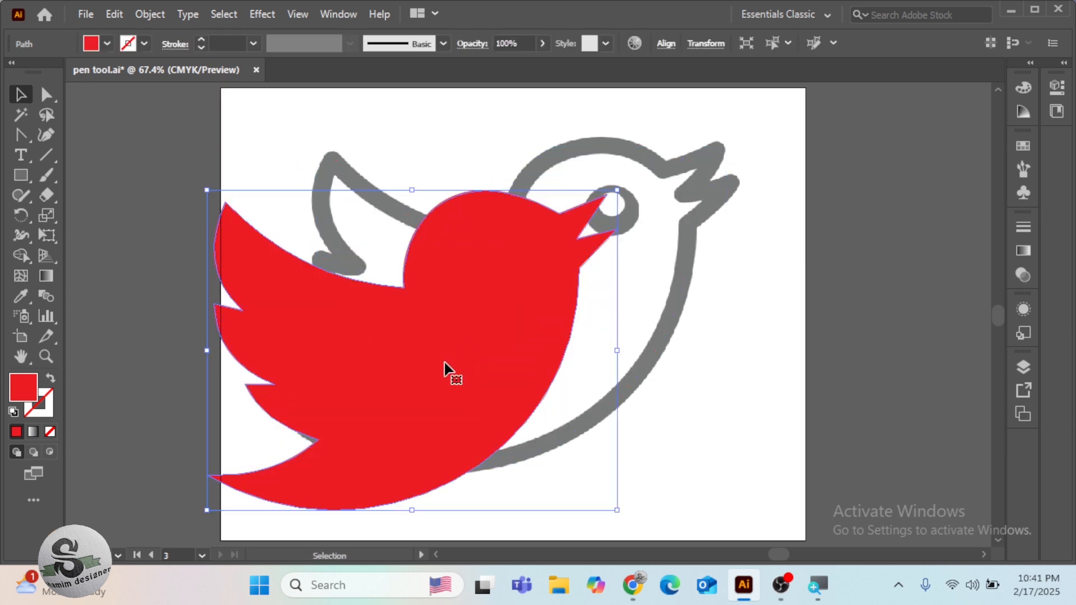
# Delete the traced bird shape and restore the default fill and stroke
pyautogui.press('Delete')
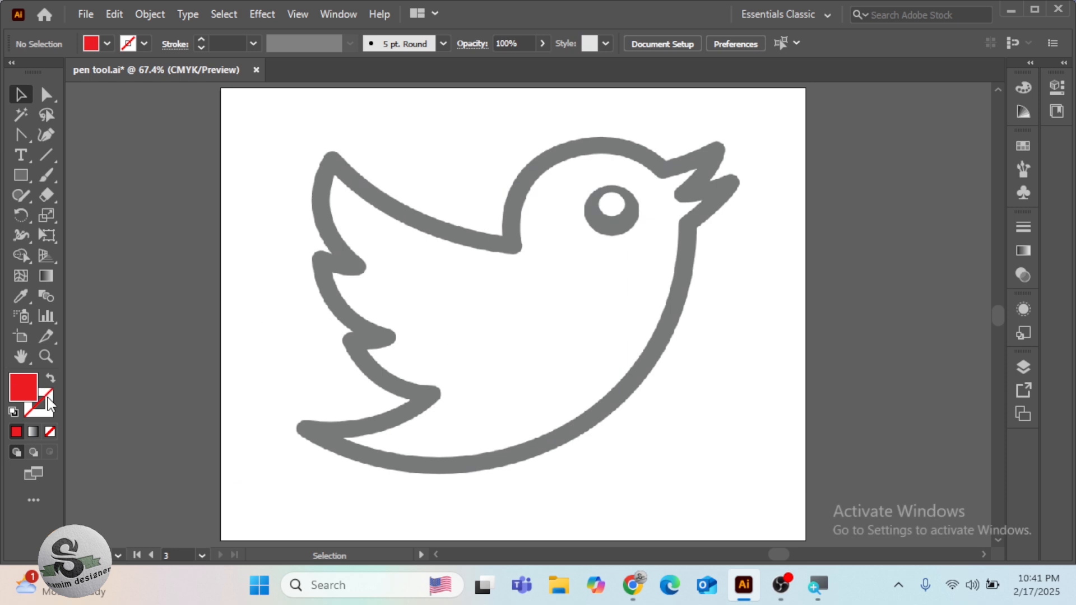
pyautogui.click(14, 413)
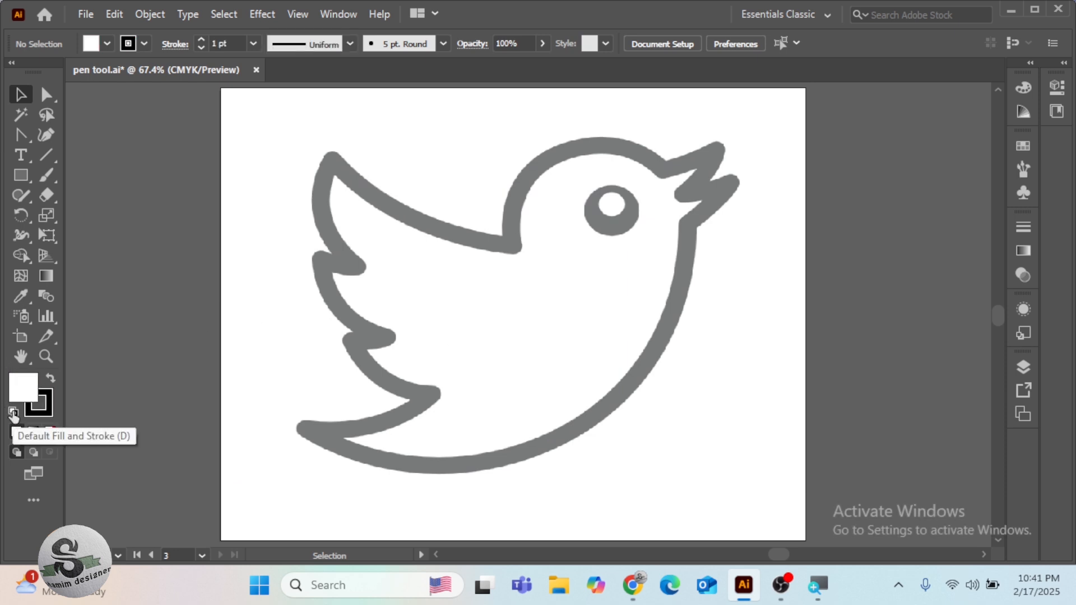
# Draw a circle with the Ellipse tool on the empty canvas beside the bird's artboard, reposition it and deselect it
pyautogui.press('space')
pyautogui.moveTo(816, 289); pyautogui.dragTo(459, 289)
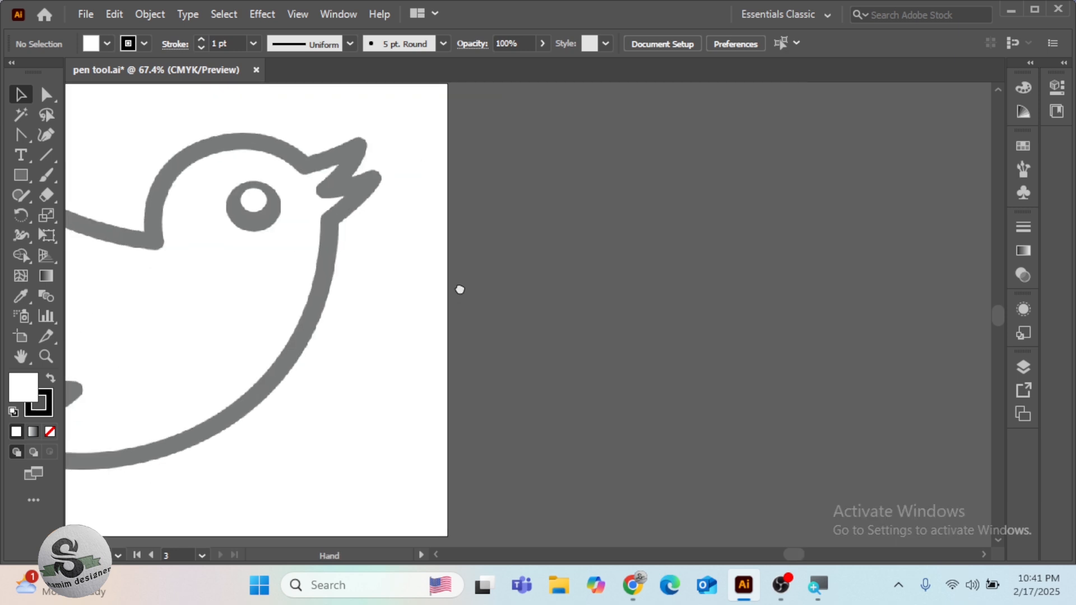
pyautogui.click(19, 174)
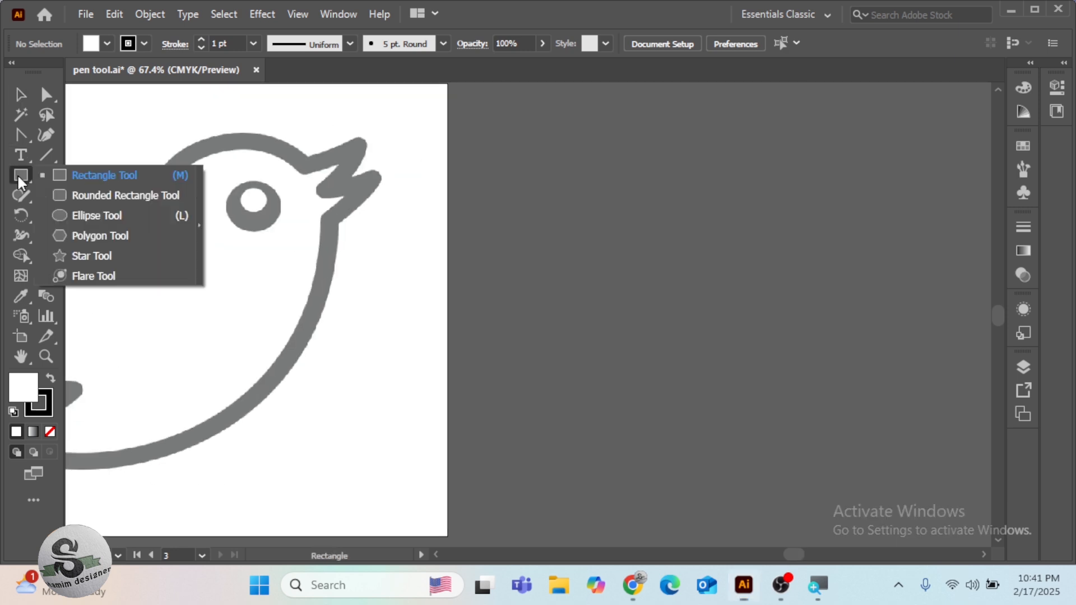
pyautogui.click(72, 217)
pyautogui.moveTo(637, 272)
pyautogui.mouseDown()
pyautogui.moveTo(773, 401)
pyautogui.moveTo(764, 388)
pyautogui.mouseUp()
pyautogui.click(21, 94)
pyautogui.moveTo(601, 252); pyautogui.dragTo(616, 290)
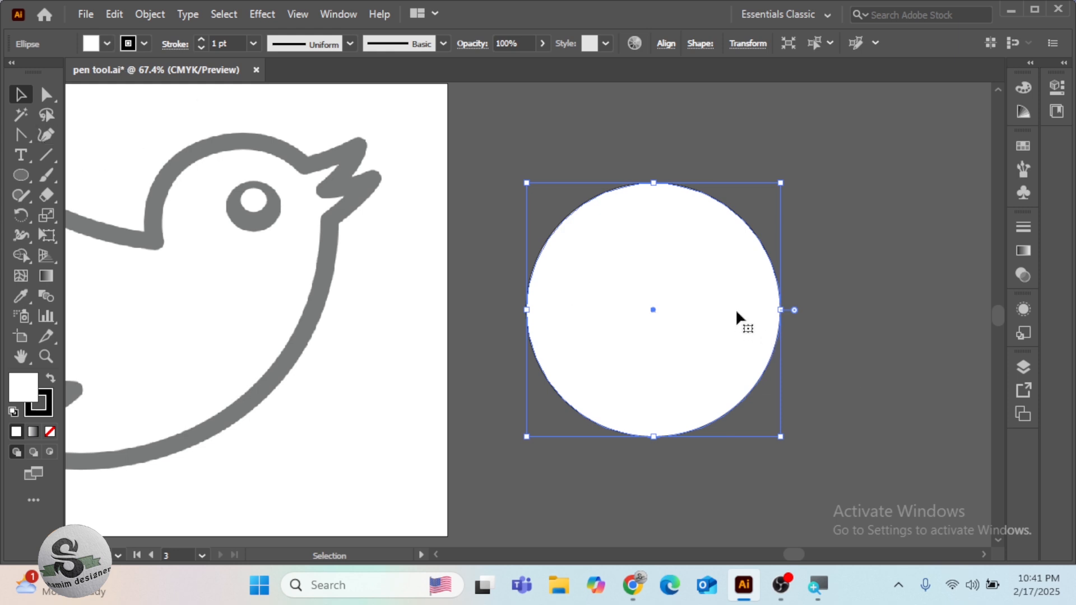
pyautogui.hotkey('ctrl', 'shift', 'a')
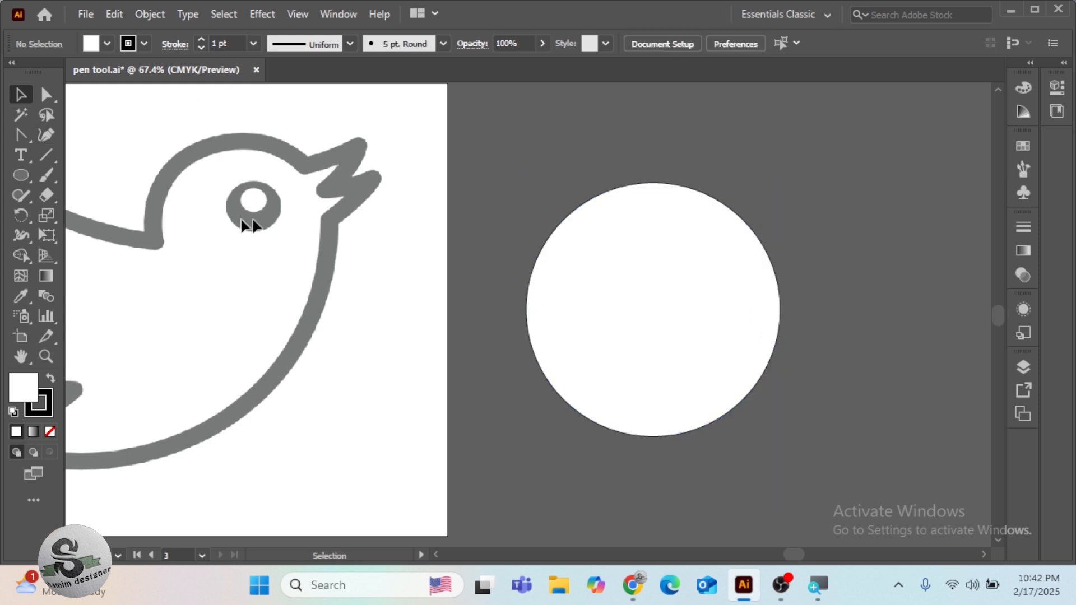
# Prepare the Curvature tool with a dark red 2 pt stroke and no fill
pyautogui.click(48, 136)
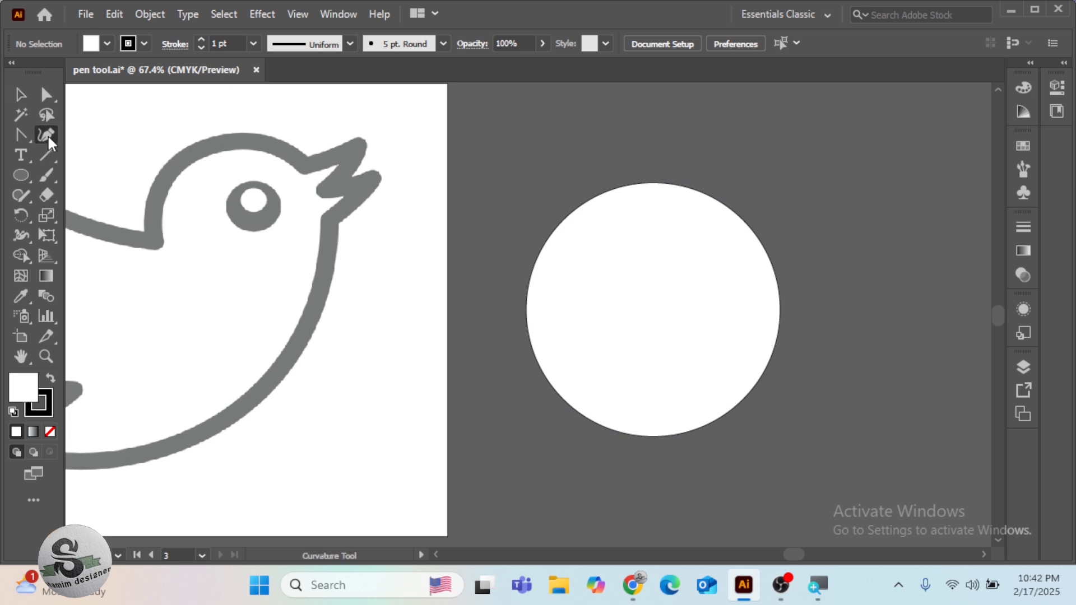
pyautogui.click(145, 42)
pyautogui.click(131, 72)
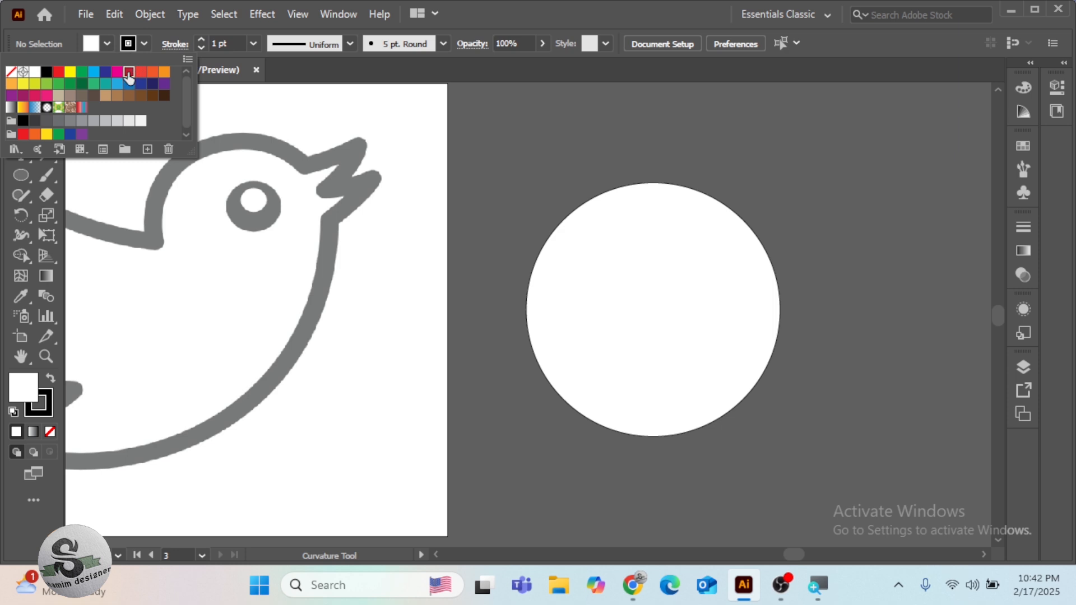
pyautogui.click(198, 39)
pyautogui.click(199, 40)
pyautogui.click(50, 432)
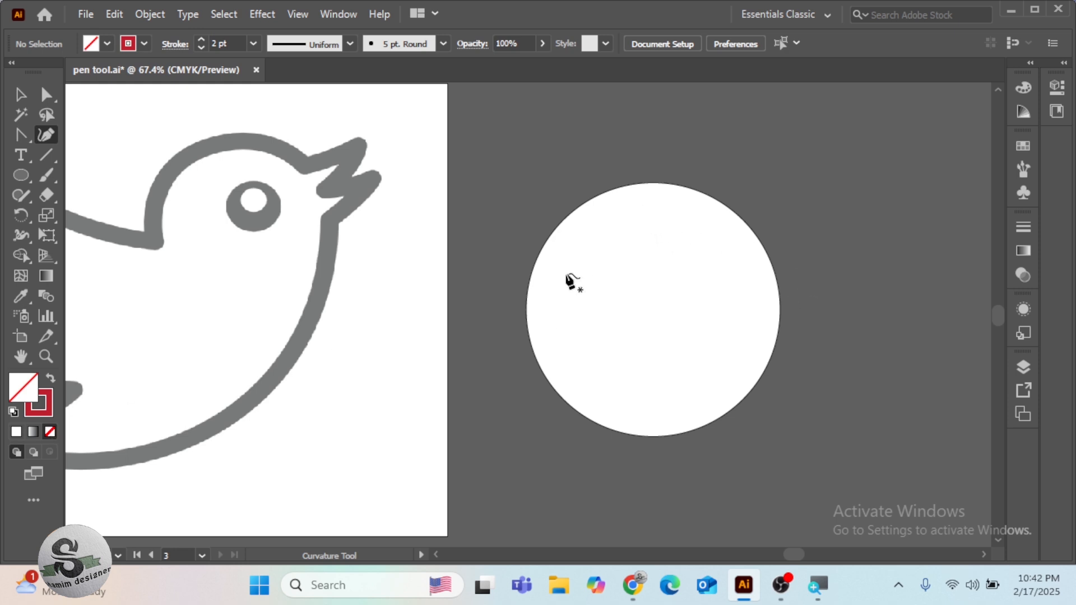
# Trace the circle with the Curvature tool as a closed four-point path, and adjust its top point to fit the edge
pyautogui.click(527, 306)
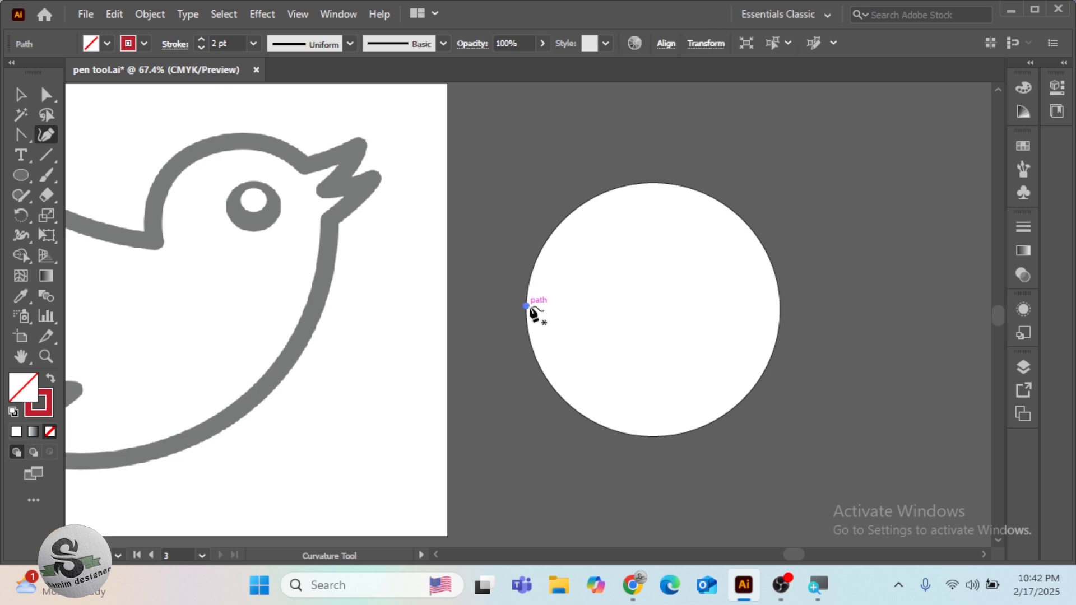
pyautogui.click(780, 301)
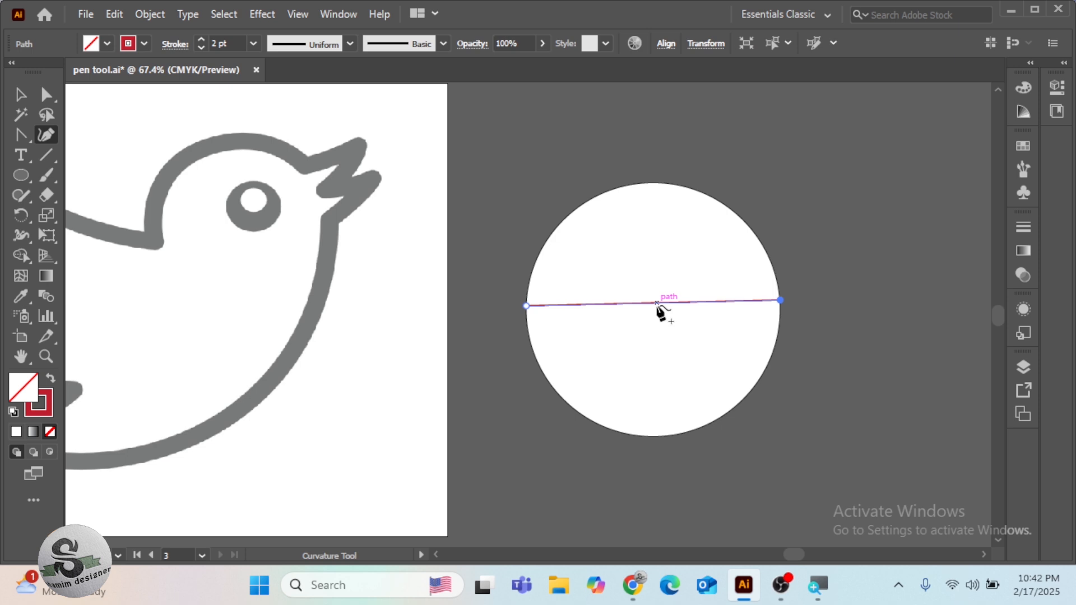
pyautogui.click(650, 182)
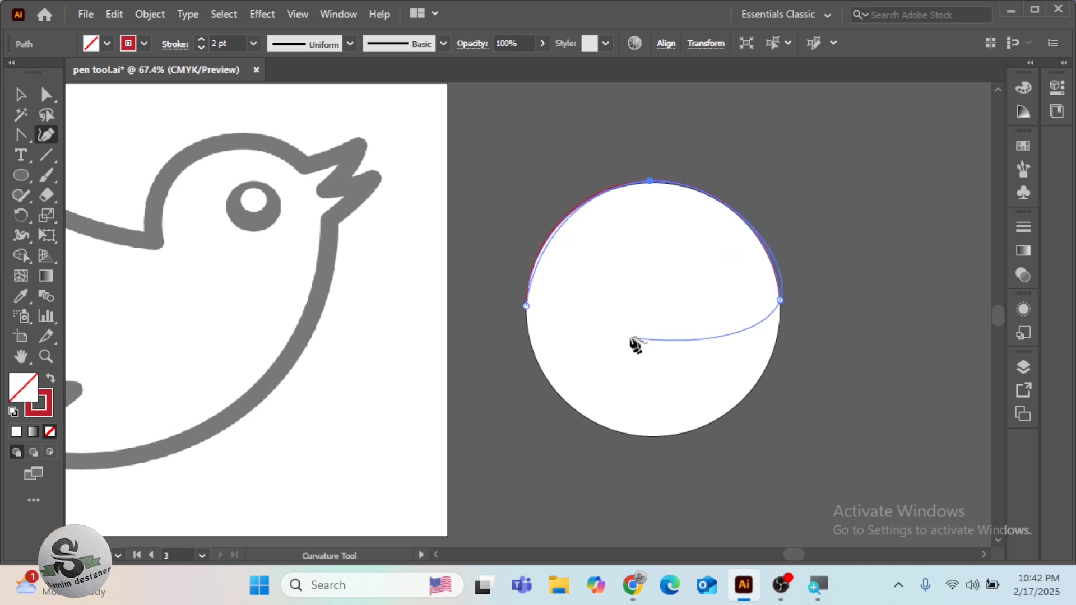
pyautogui.click(526, 306)
pyautogui.moveTo(653, 346); pyautogui.dragTo(662, 438)
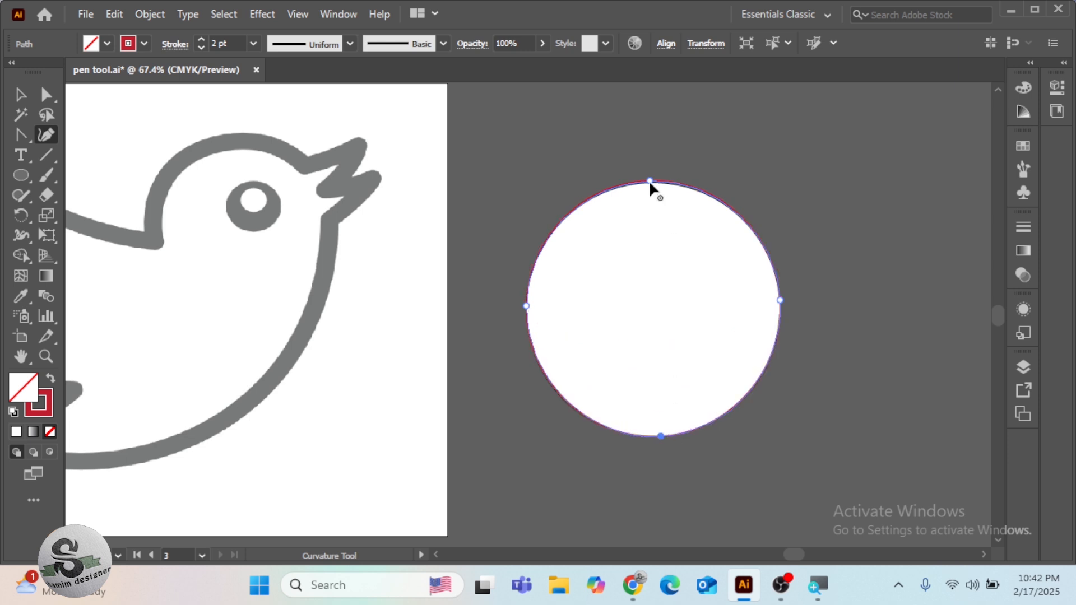
pyautogui.moveTo(648, 180); pyautogui.dragTo(652, 182)
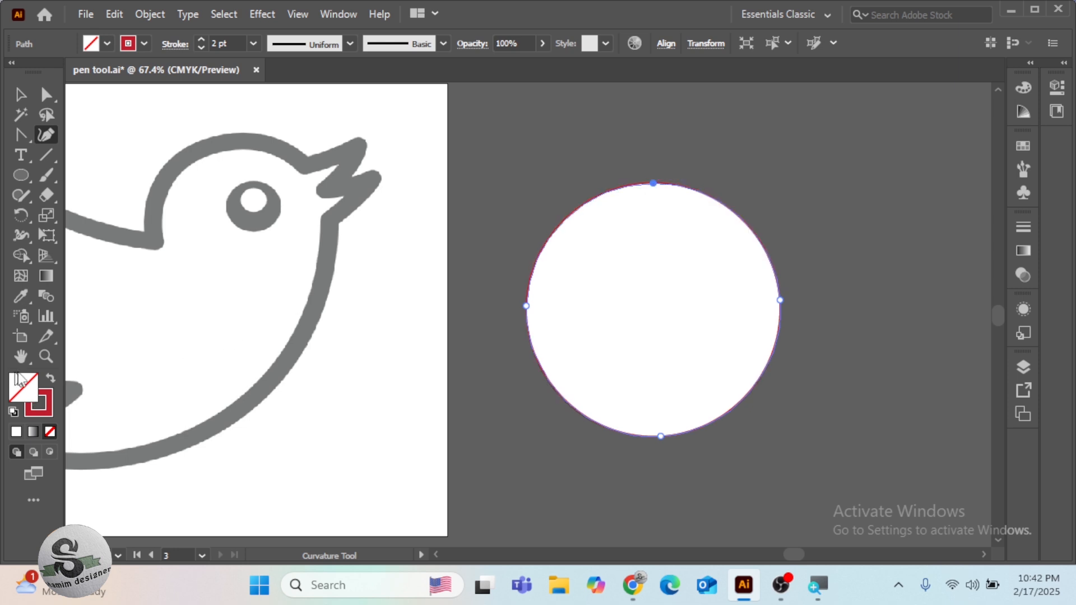
# Swap the traced circle's fill and stroke, and delete the tracing from the white circle
pyautogui.click(50, 381)
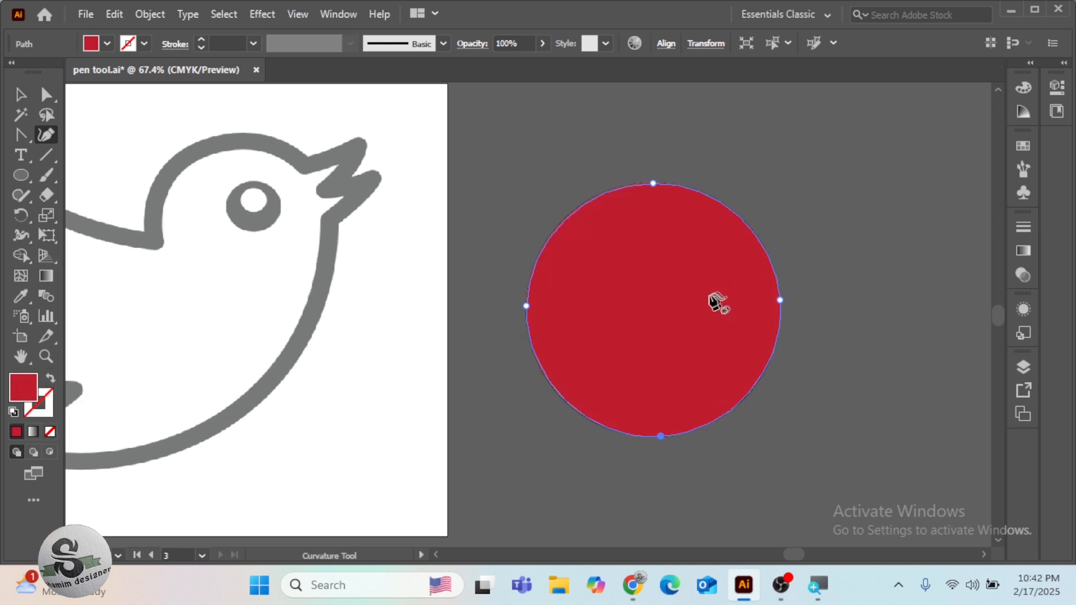
pyautogui.press('Delete')
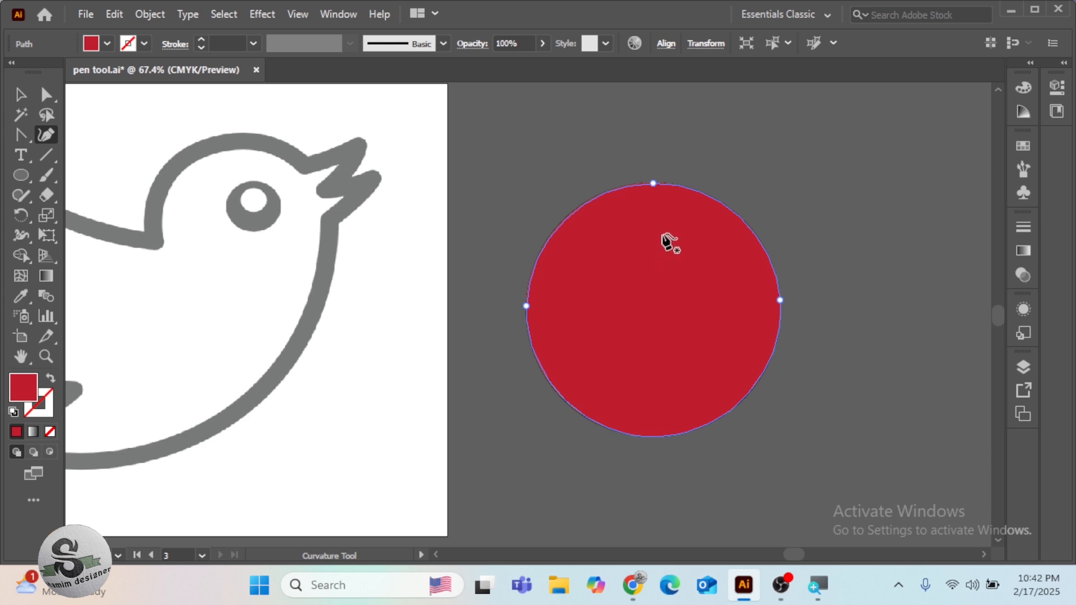
pyautogui.press('Delete')
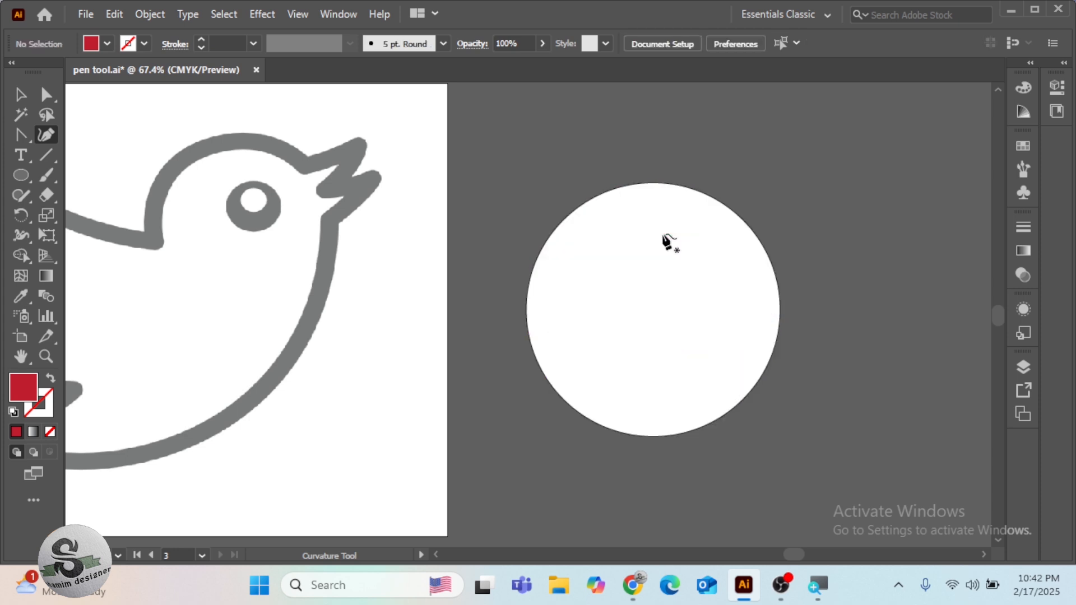
# Trace the white circle again with four Curvature points going around its edge, and remove that tracing
pyautogui.click(527, 313)
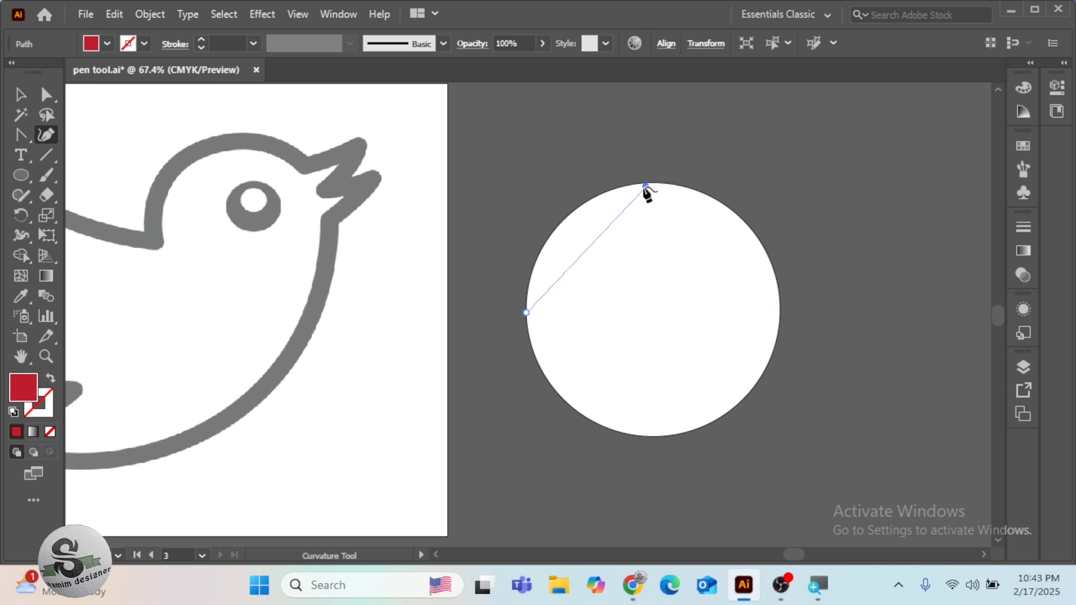
pyautogui.click(665, 184)
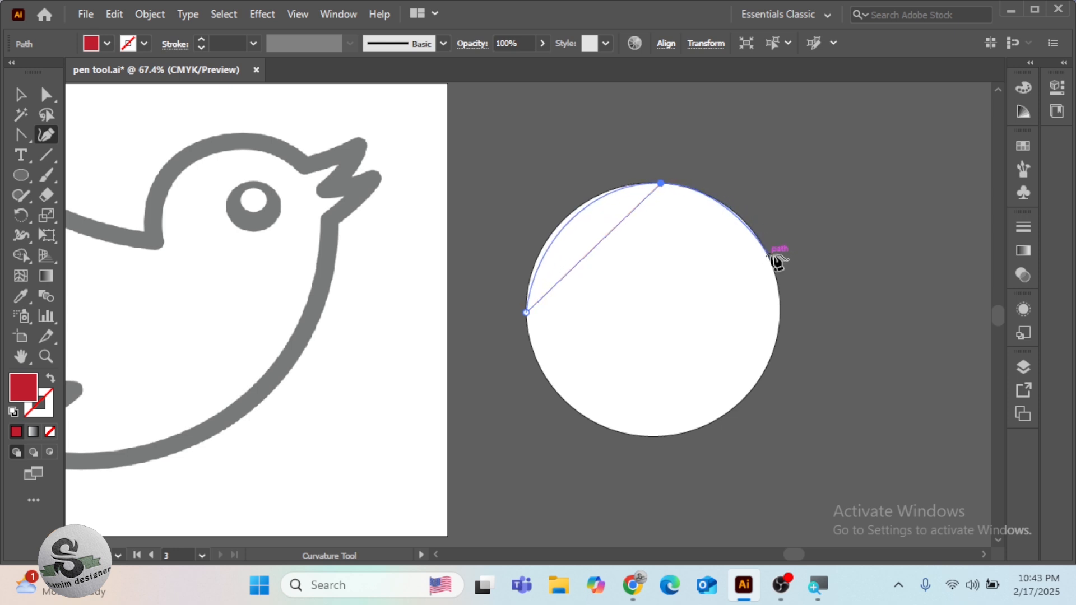
pyautogui.click(780, 304)
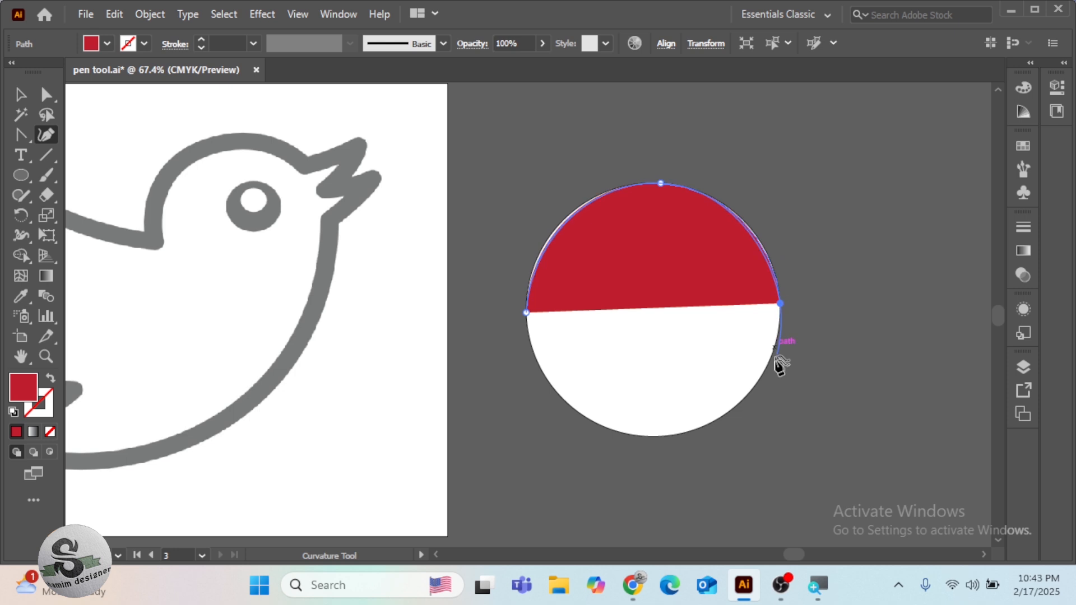
pyautogui.click(670, 435)
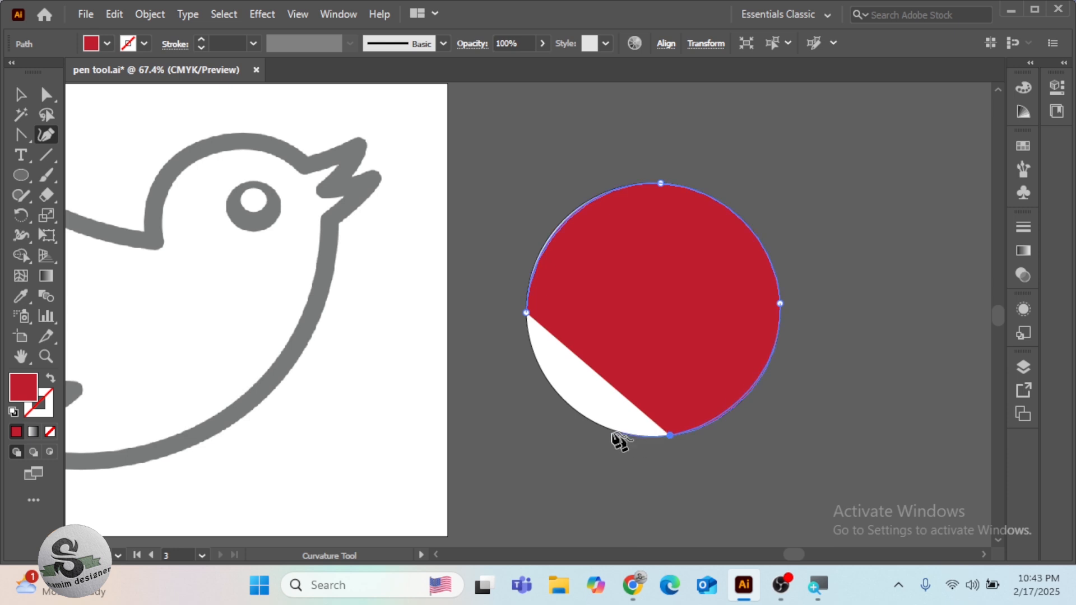
pyautogui.click(525, 314)
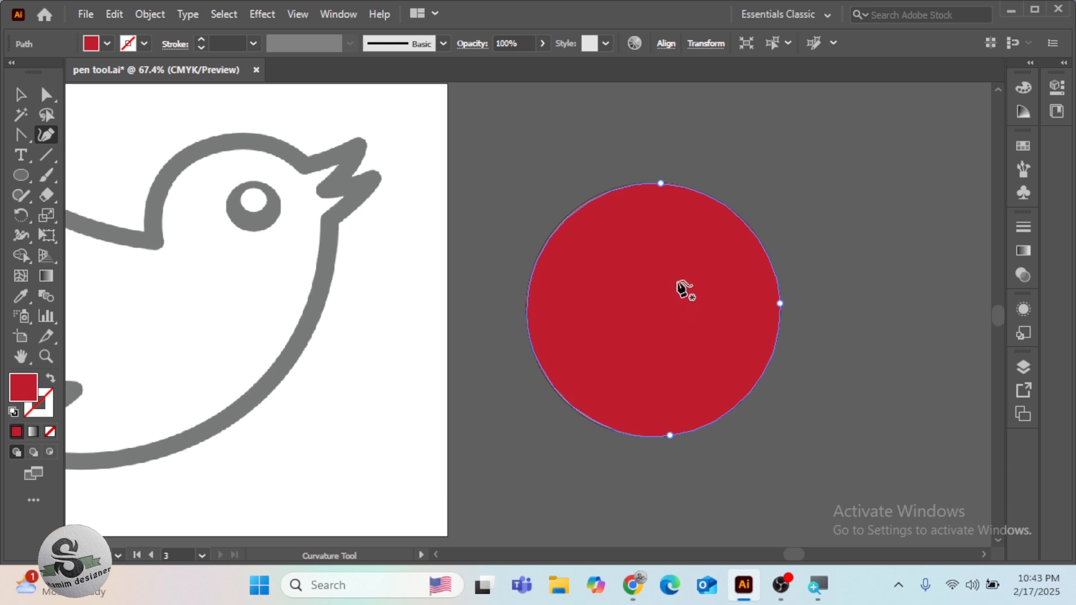
pyautogui.hotkey('ctrl', 'z')
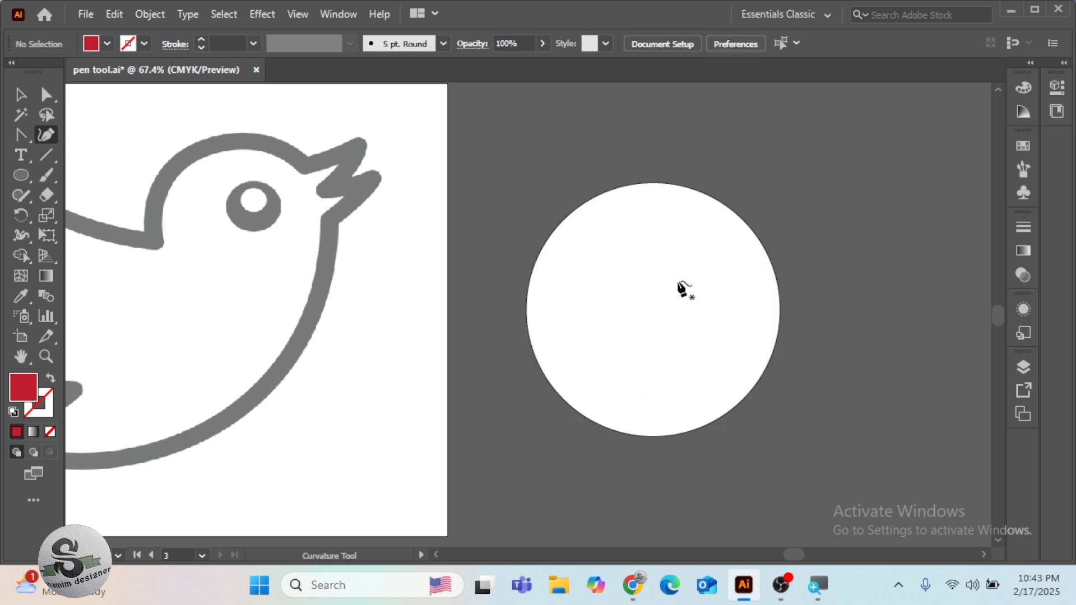
# Draw a closed four-sided shape with straight edges and corner points beside the circle using the Curvature tool
pyautogui.click(786, 214)
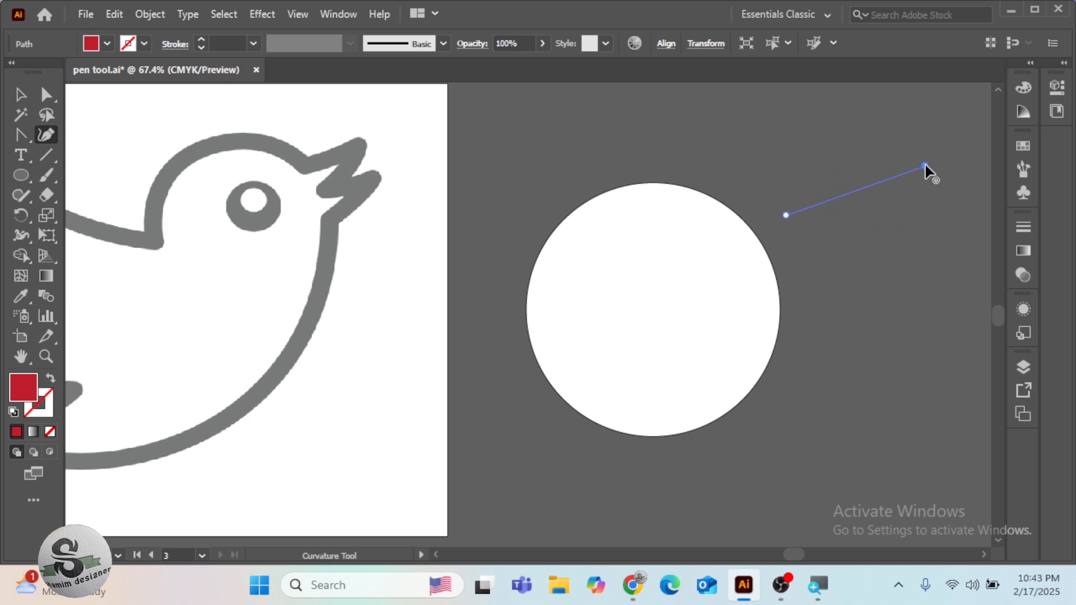
pyautogui.click(943, 299)
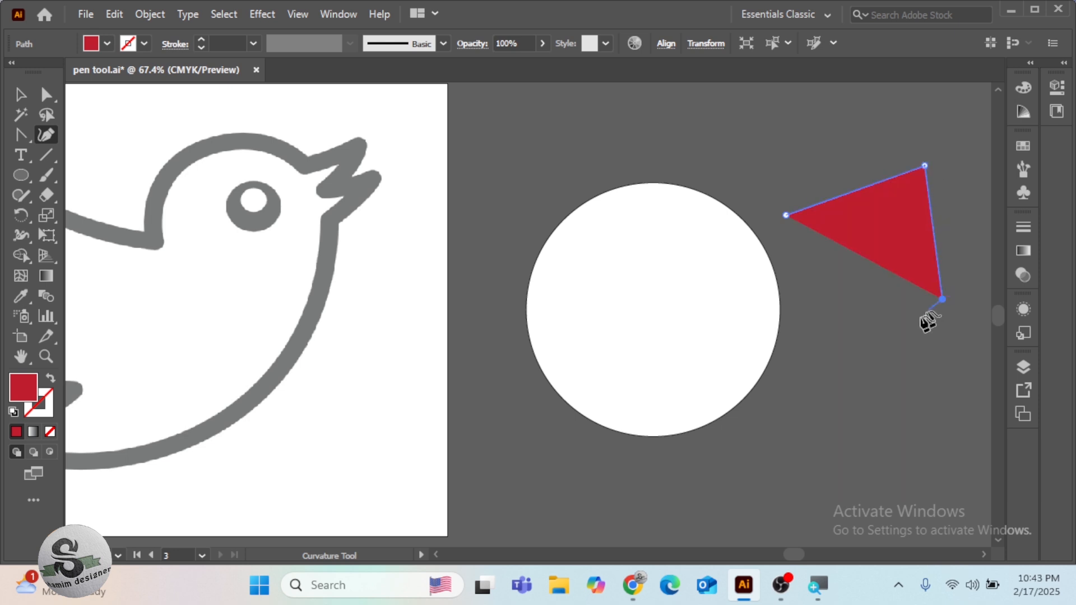
pyautogui.click(844, 347)
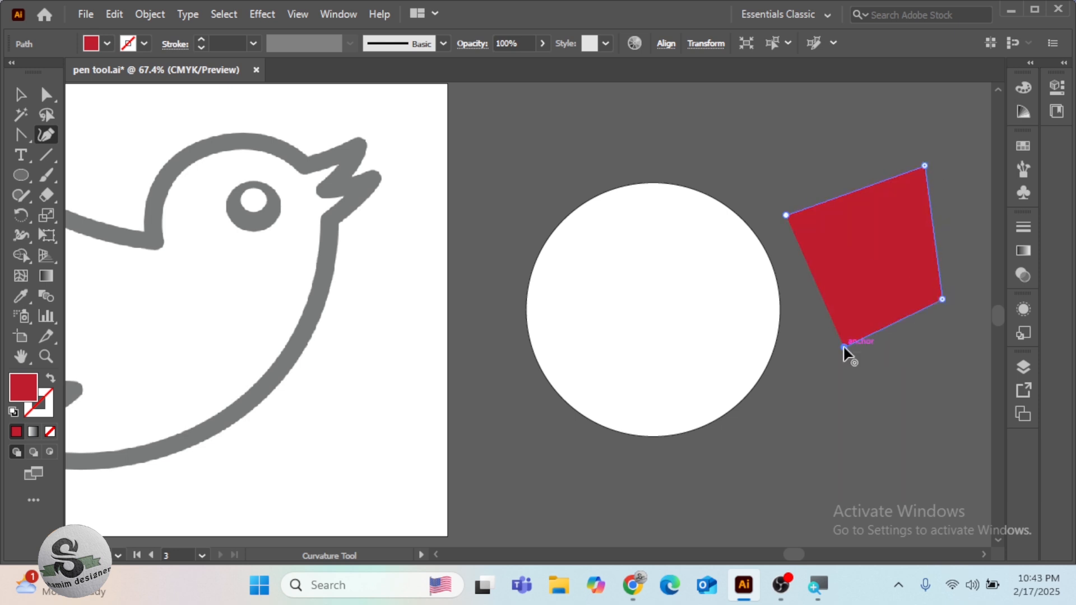
pyautogui.click(786, 216)
pyautogui.doubleClick(786, 216)
# Convert the four-sided shape's upper-right corner into a smooth point, and delete the shape
pyautogui.doubleClick(925, 165)
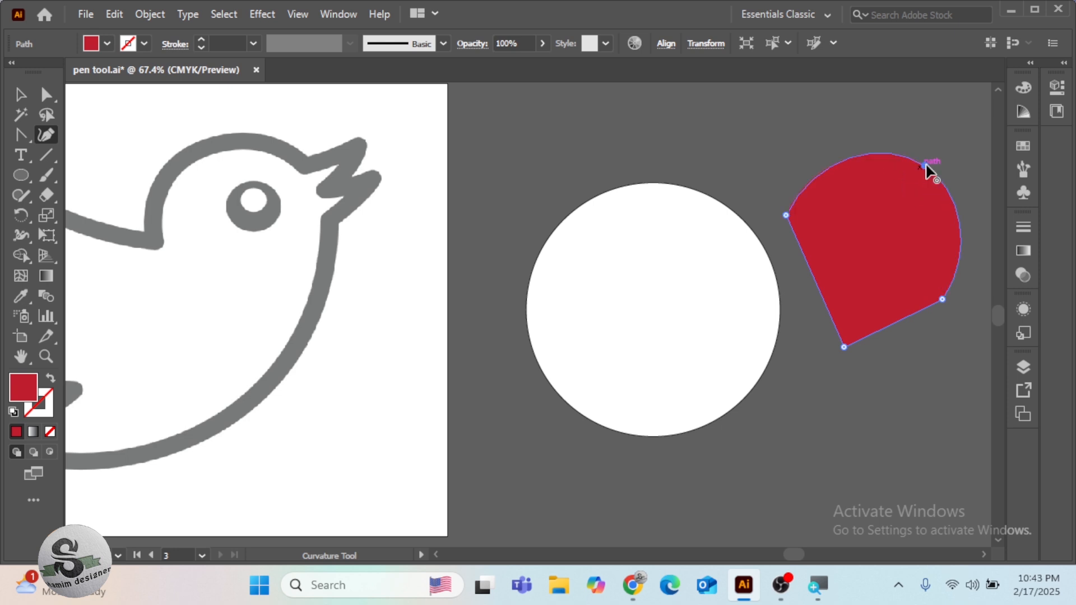
pyautogui.press('Delete')
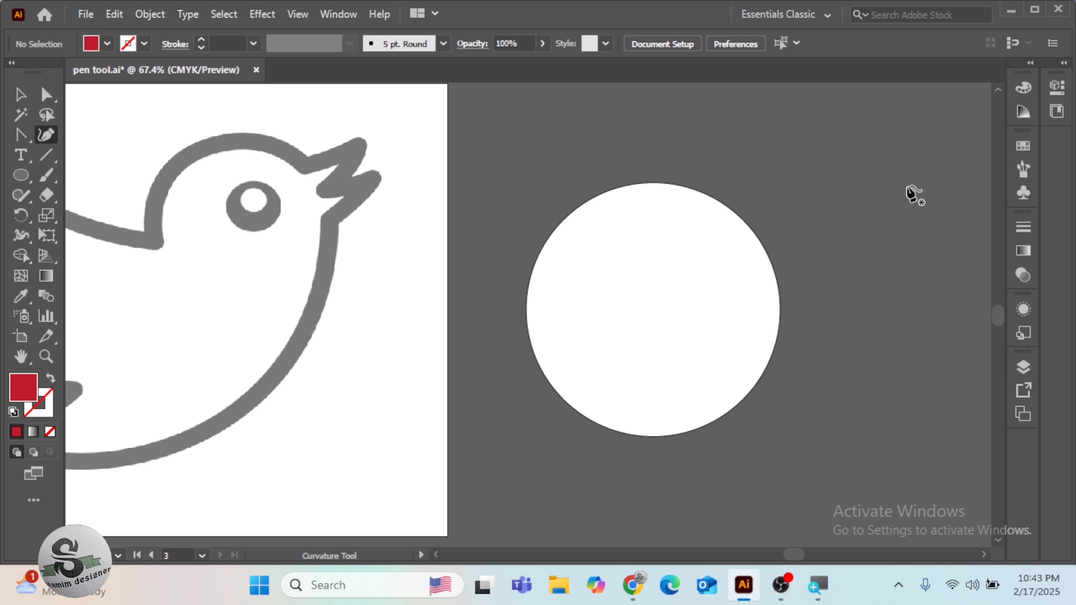
# Return to the bird template and swap the fill and stroke colours back and forth
pyautogui.moveTo(497, 312); pyautogui.dragTo(809, 312)
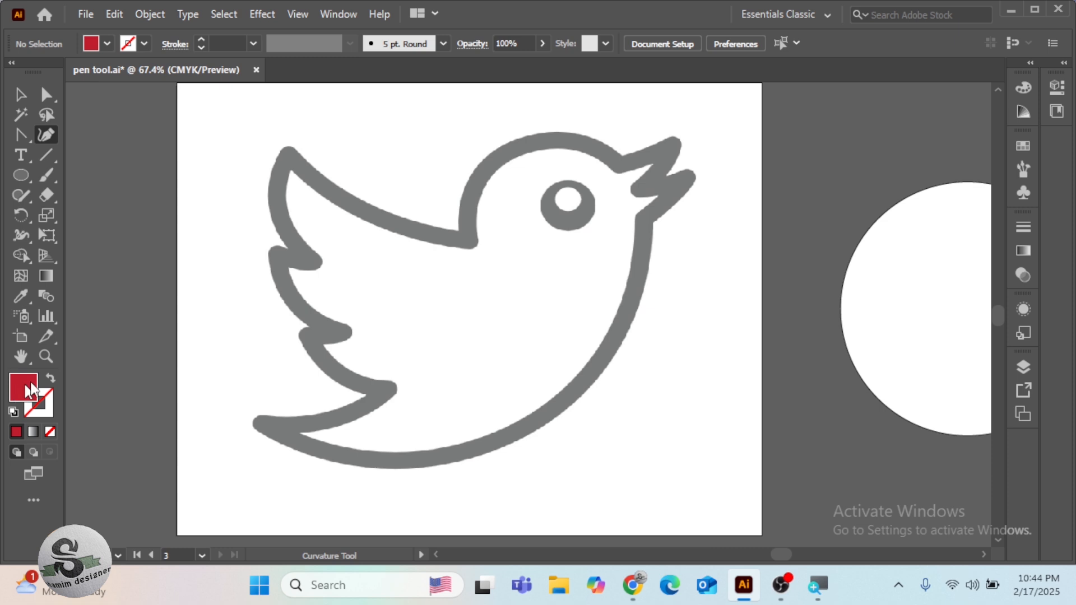
pyautogui.click(51, 378)
pyautogui.click(51, 379)
pyautogui.click(51, 379)
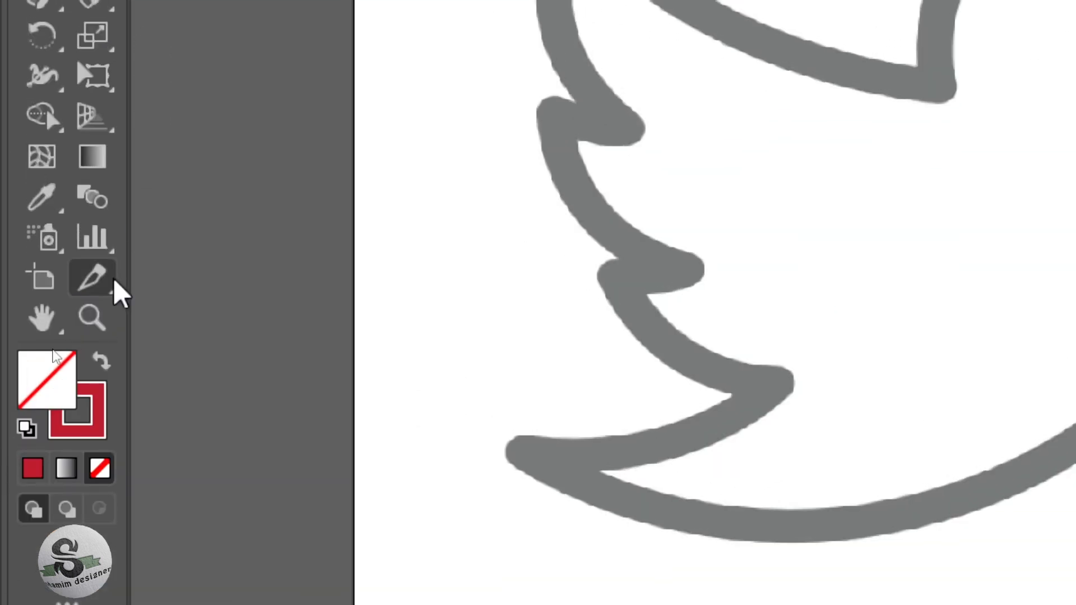
pyautogui.click(101, 293)
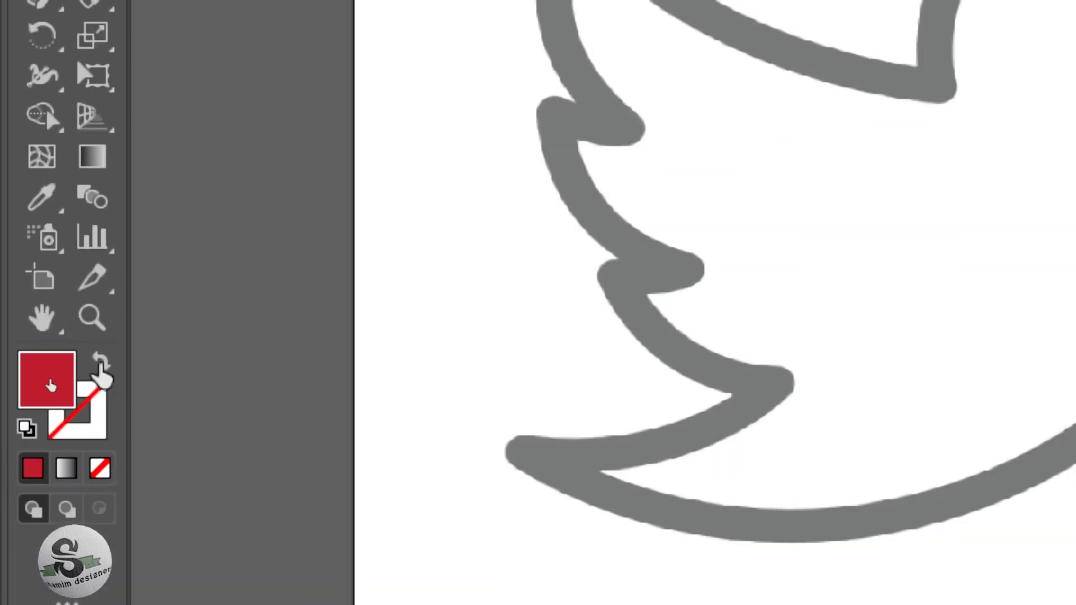
# Swap to a red stroke without fill and trace the bird with the Curvature tool from the upper beak tip over head and back to the wing tip
pyautogui.click(100, 366)
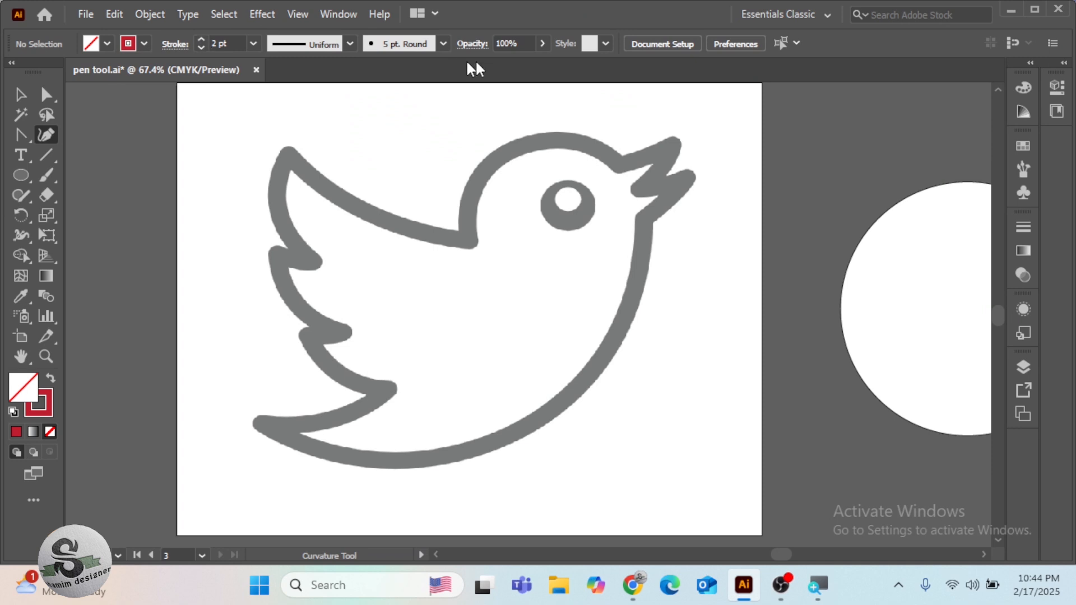
pyautogui.click(672, 148)
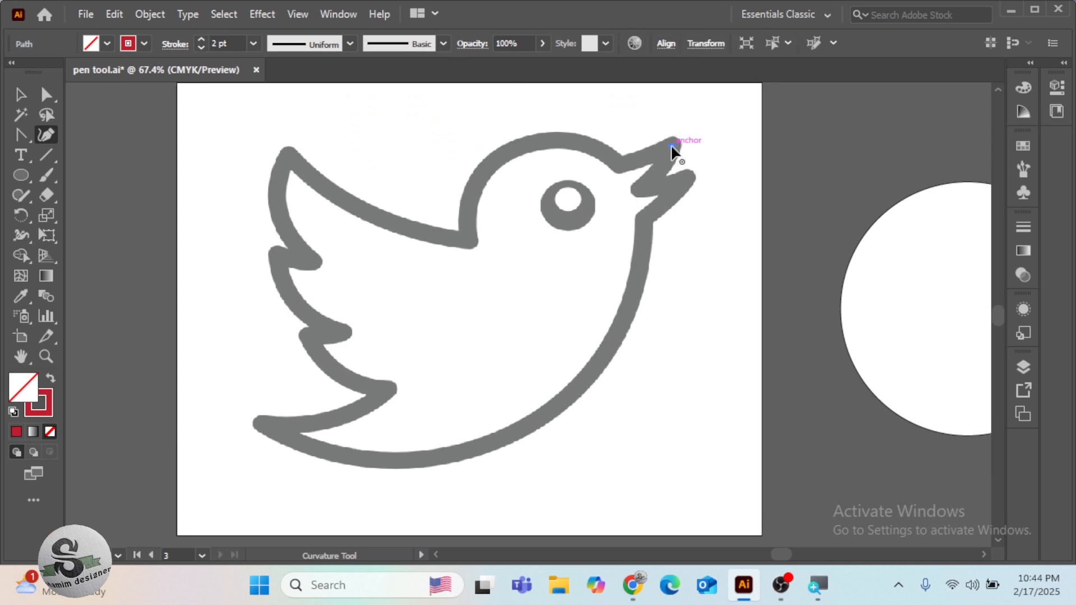
pyautogui.click(621, 162)
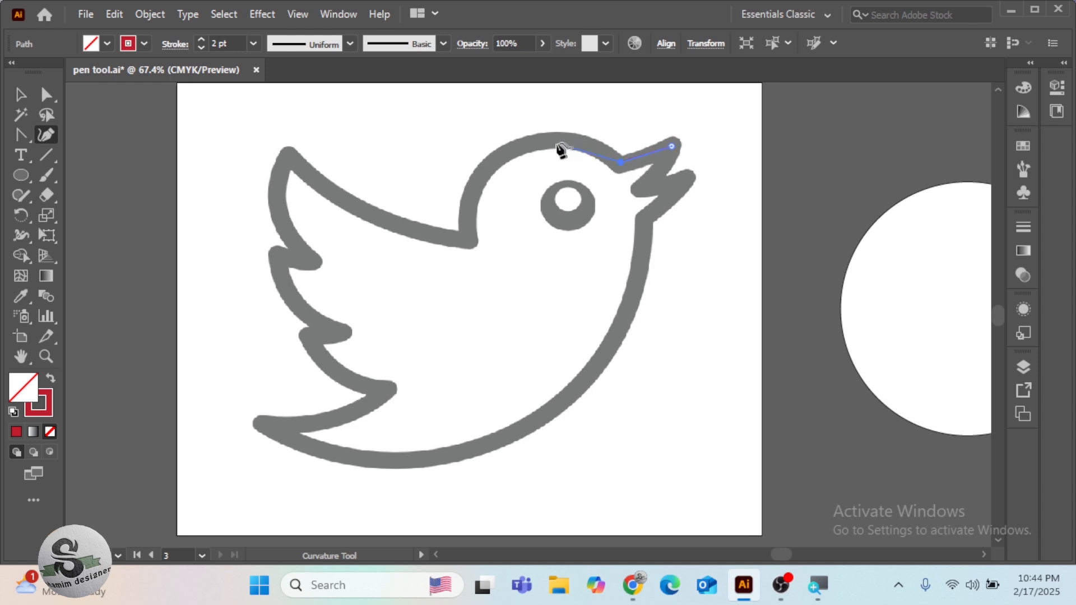
pyautogui.click(513, 152)
pyautogui.click(470, 240)
pyautogui.click(362, 207)
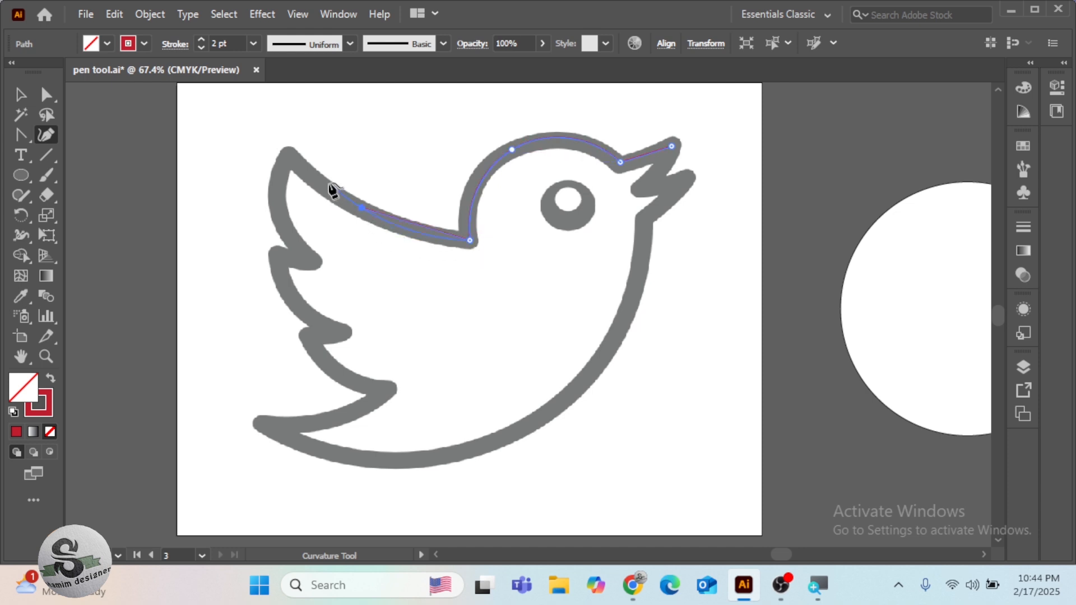
pyautogui.click(287, 155)
pyautogui.click(287, 154)
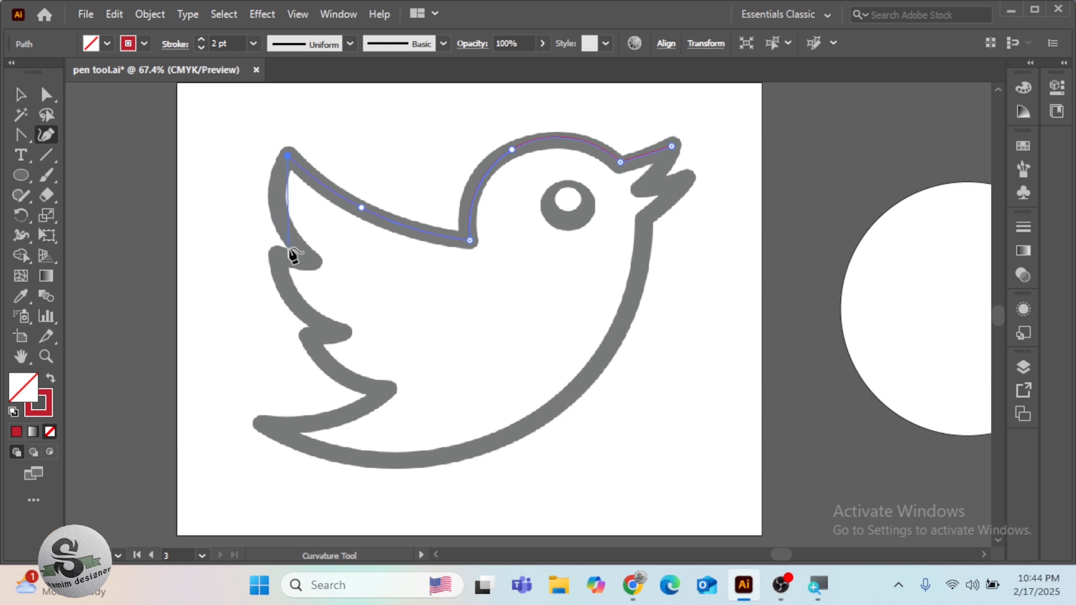
# Continue the outline around the wing's upper two feathers to the notch below, bending both outer edges to follow the template
pyautogui.click(311, 257)
pyautogui.click(273, 257)
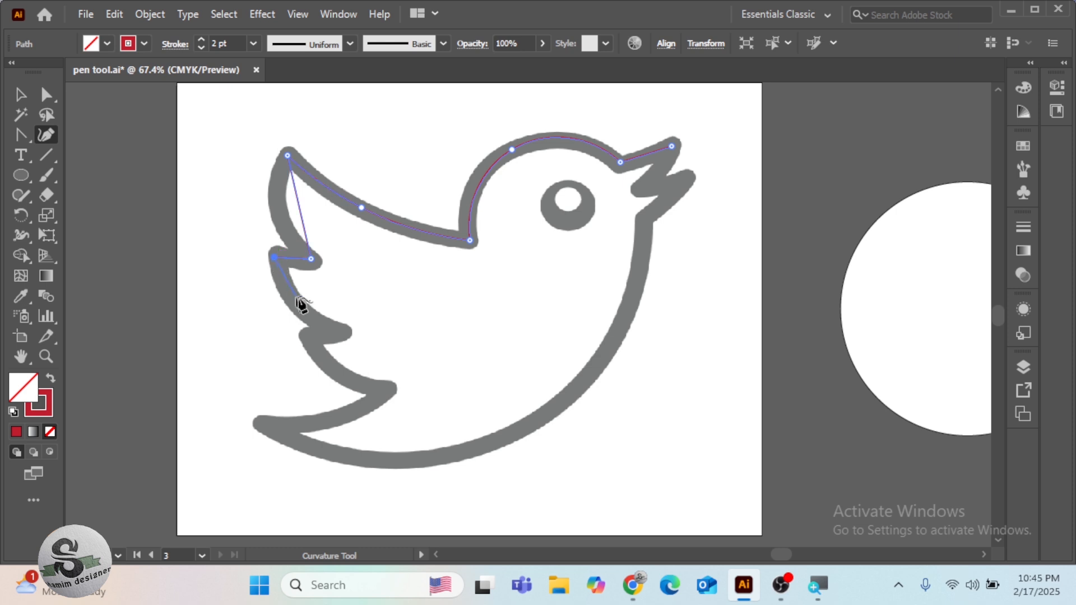
pyautogui.click(340, 331)
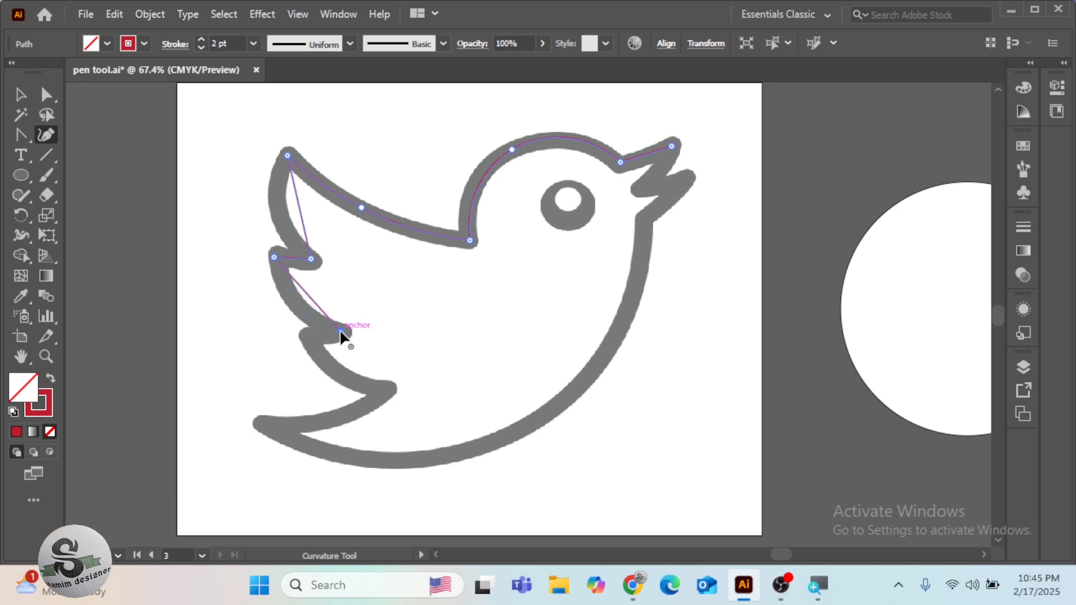
pyautogui.click(307, 298)
pyautogui.moveTo(307, 298); pyautogui.dragTo(296, 308)
pyautogui.moveTo(302, 217); pyautogui.dragTo(284, 216)
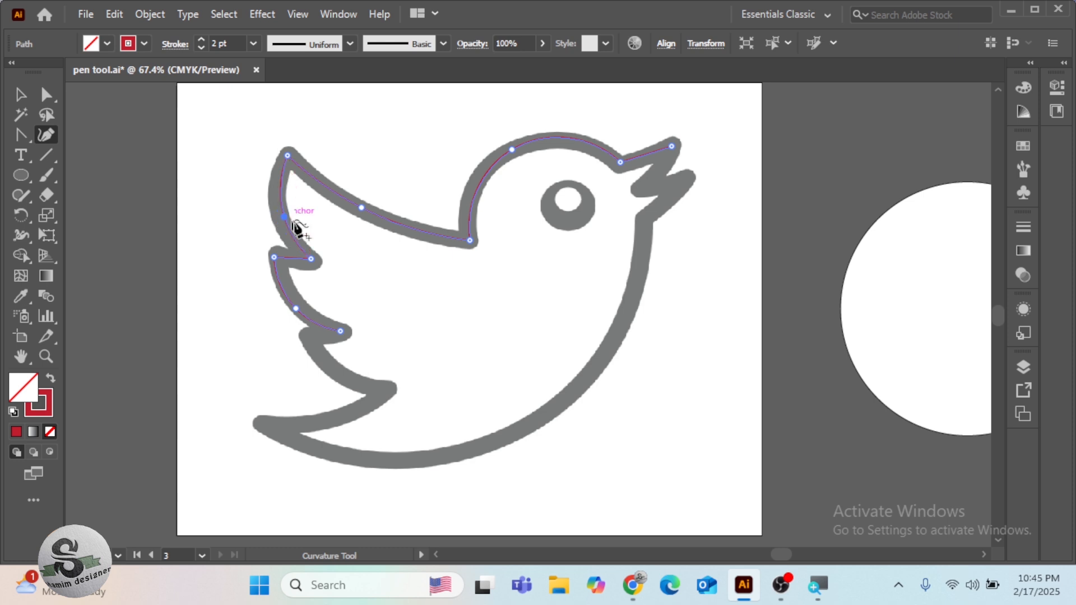
pyautogui.click(307, 335)
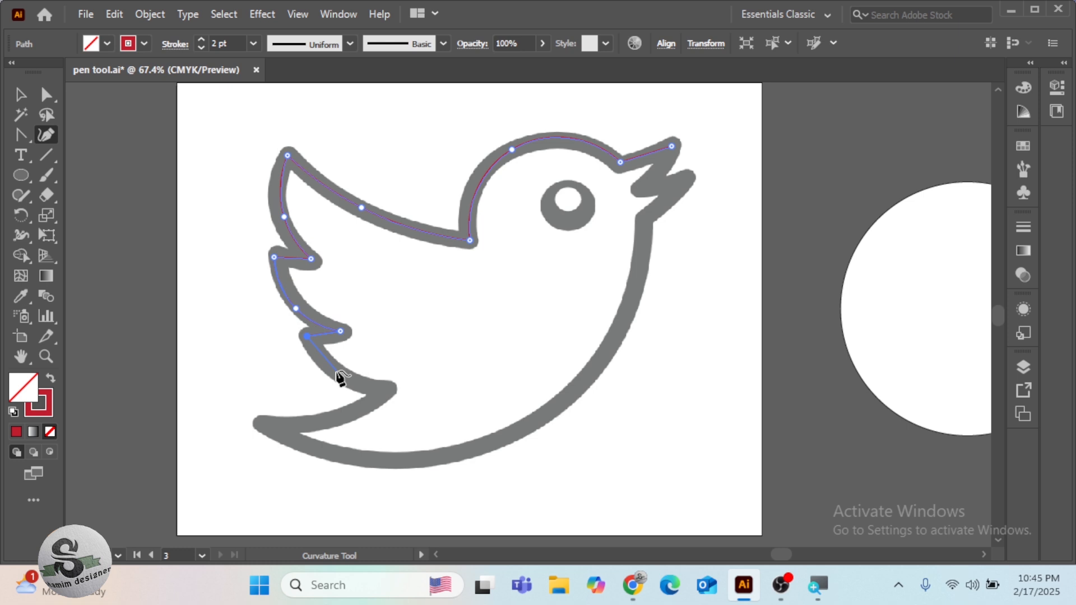
pyautogui.hotkey('ctrl', '=')
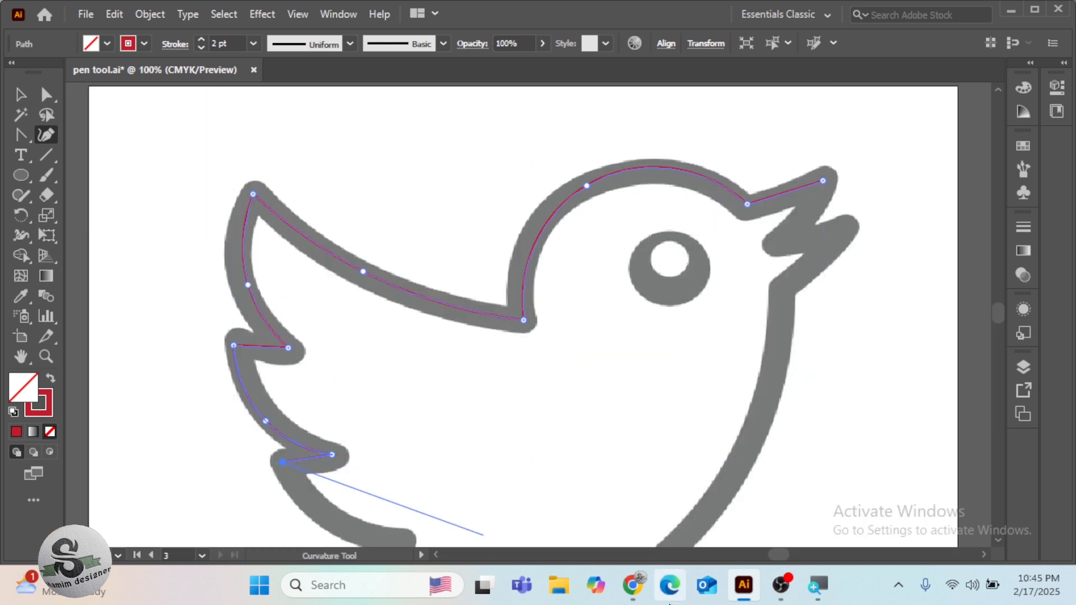
pyautogui.press('space')
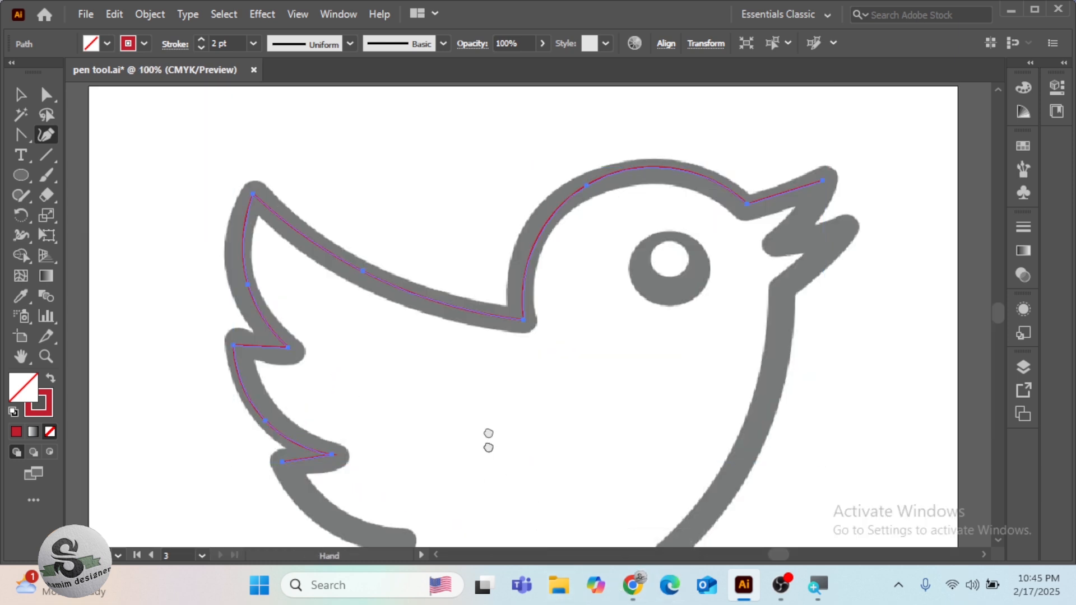
pyautogui.moveTo(487, 452); pyautogui.dragTo(536, 183)
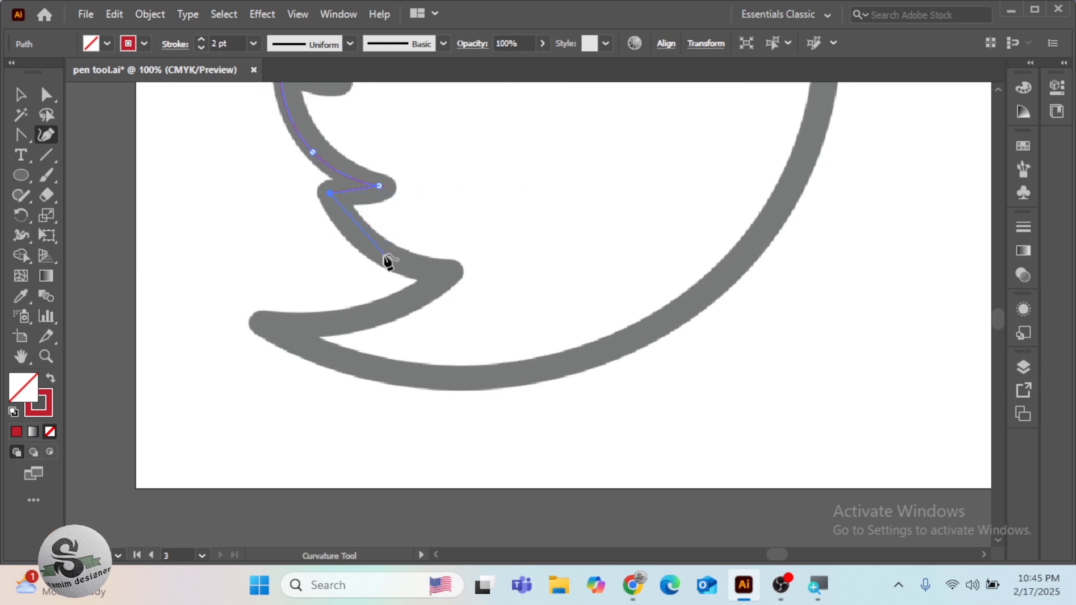
pyautogui.click(438, 274)
pyautogui.click(374, 250)
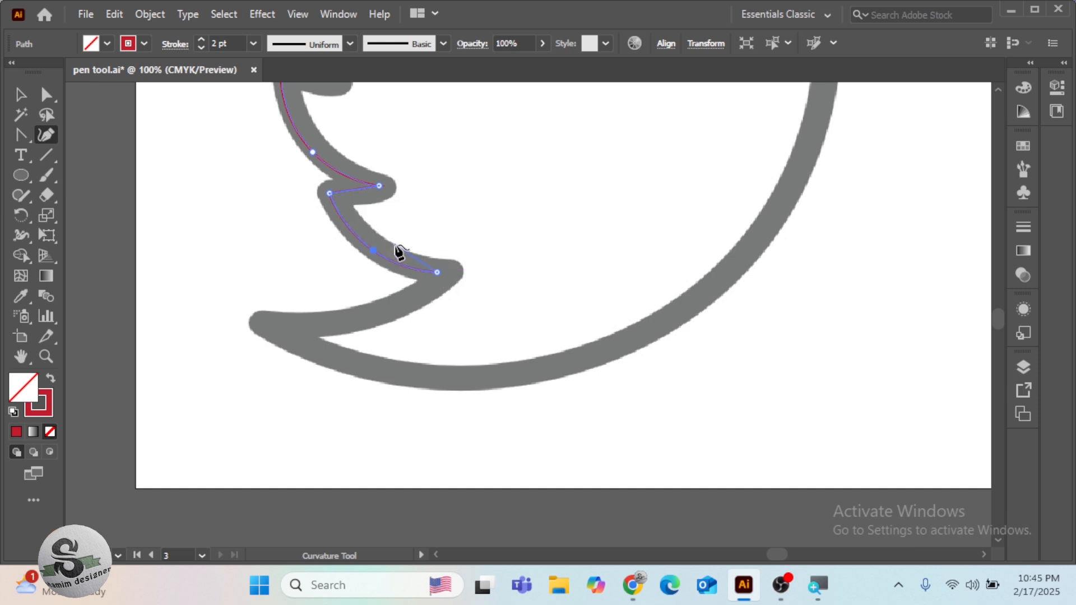
pyautogui.hotkey('ctrl', 'z')
pyautogui.hotkey('ctrl', 'z')
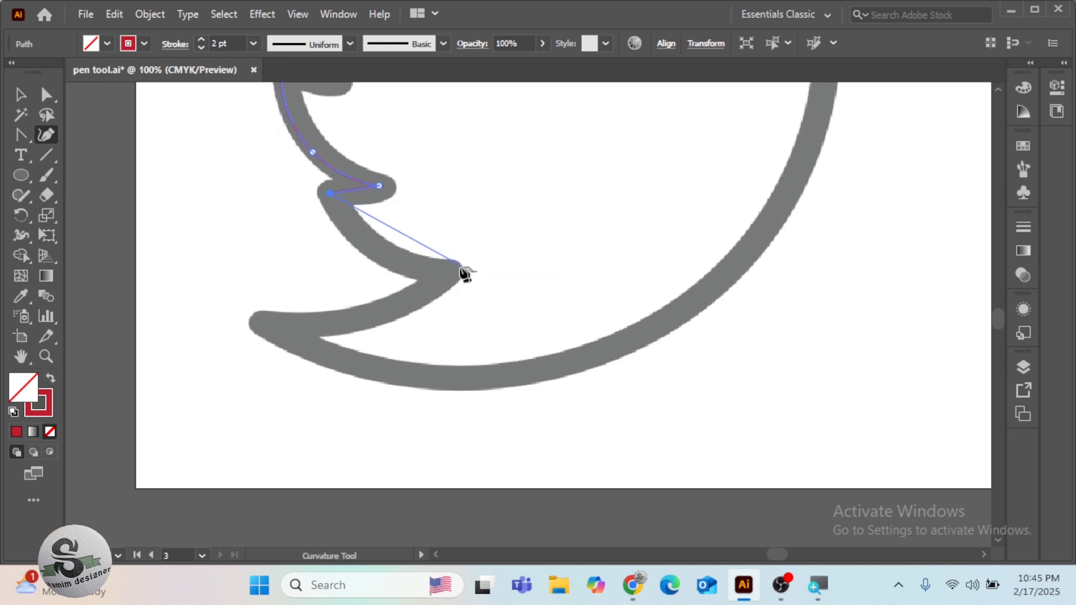
# Continue the outline along the curved lowest feather and the tail's upper edge to the tail tip
pyautogui.click(377, 249)
pyautogui.click(444, 277)
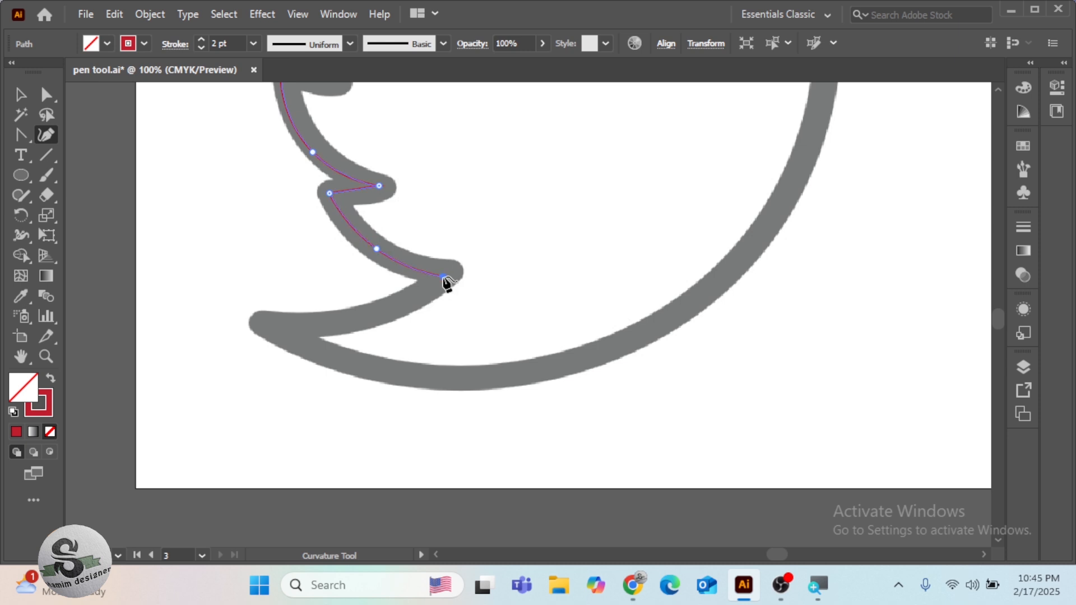
pyautogui.click(371, 316)
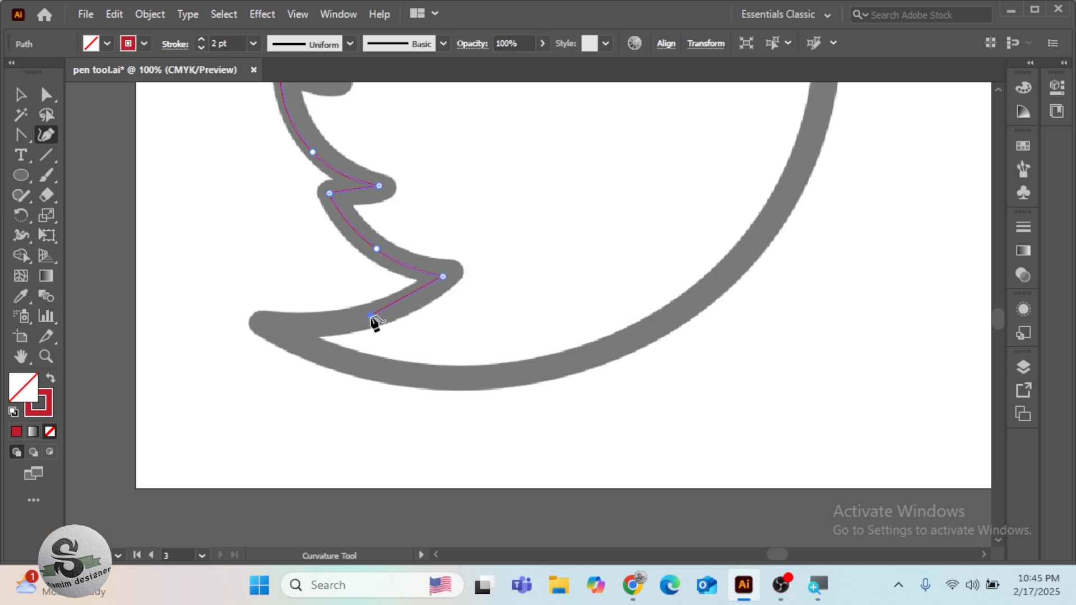
pyautogui.click(278, 324)
# Trace the bird's belly and chest as one smooth curve from the tail tip up to the corner below the beak
pyautogui.click(491, 376)
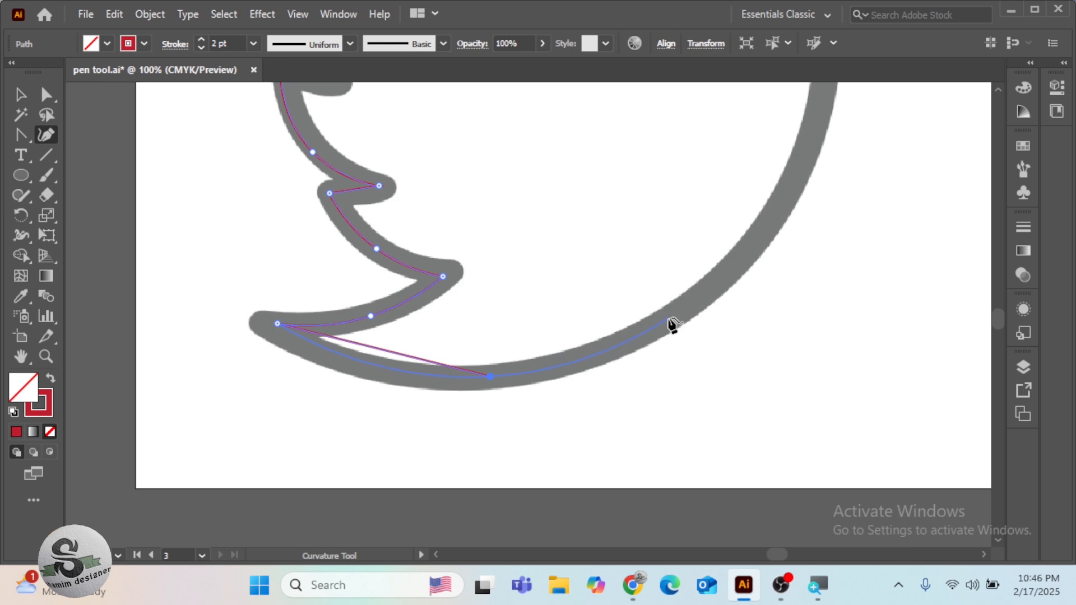
pyautogui.click(689, 305)
pyautogui.scroll(2, 712, 312)
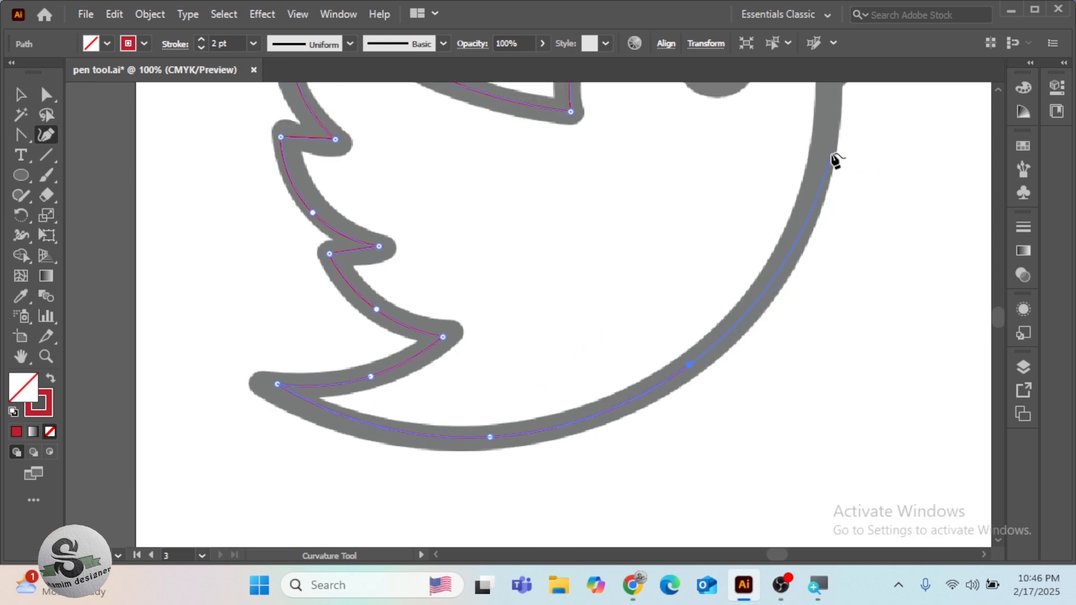
pyautogui.hotkey('ctrl', '-')
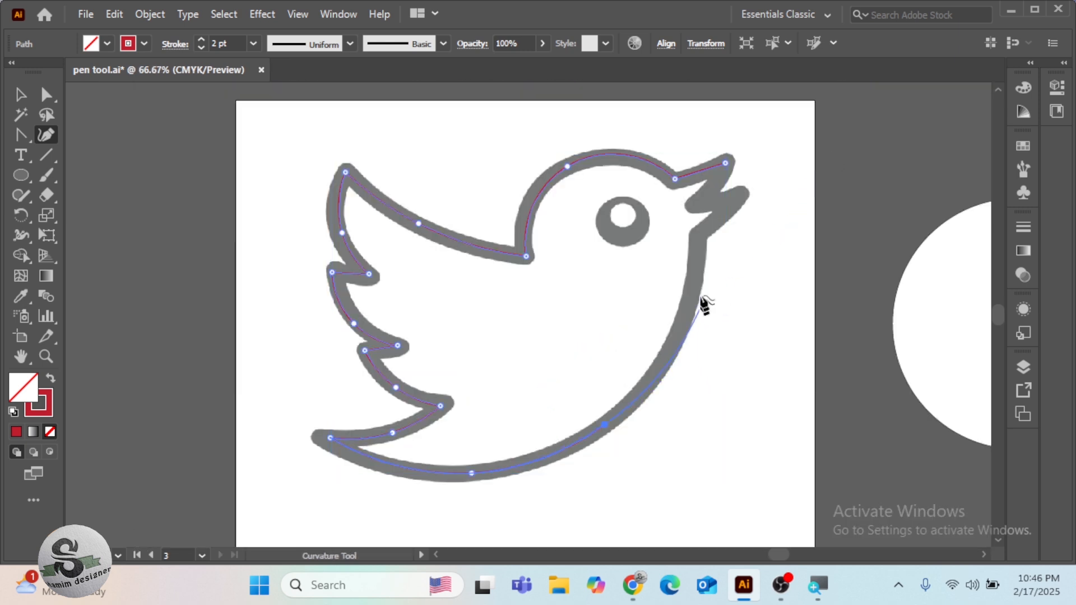
pyautogui.click(697, 239)
# Trace the beak with straight segments and corner points, closing the bird outline at the upper beak tip
pyautogui.click(736, 200)
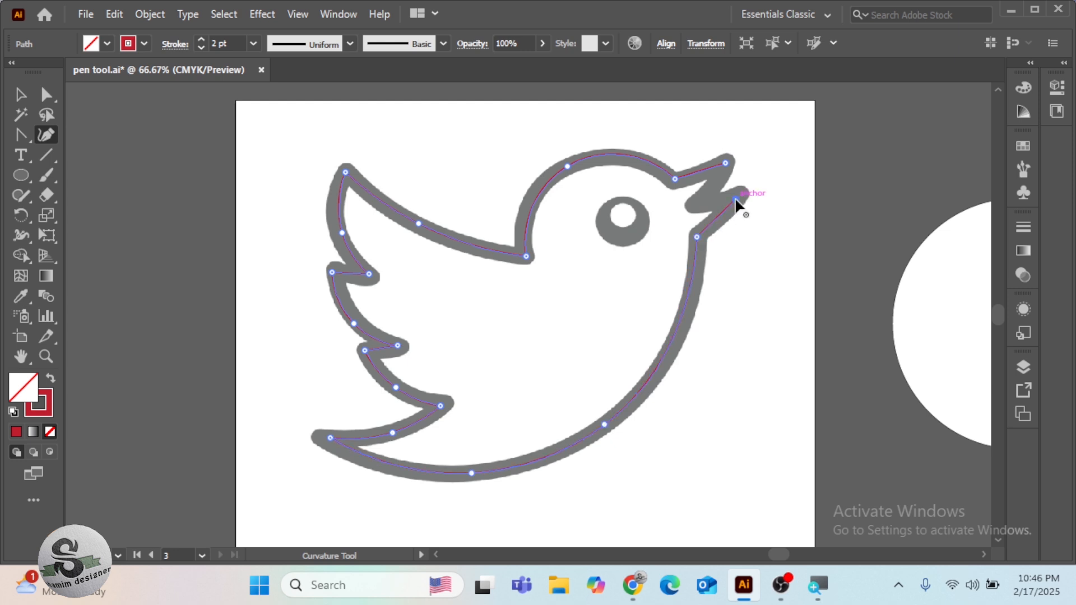
pyautogui.click(699, 201)
pyautogui.click(724, 163)
pyautogui.doubleClick(734, 199)
pyautogui.doubleClick(734, 199)
# Trace the outer edge of the bird's eye as a closed curved path with four Curvature points
pyautogui.hotkey('ctrl', '+')
pyautogui.hotkey('ctrl', '+')
pyautogui.scroll(4, 712, 151)
pyautogui.hscroll(6, 711, 151)
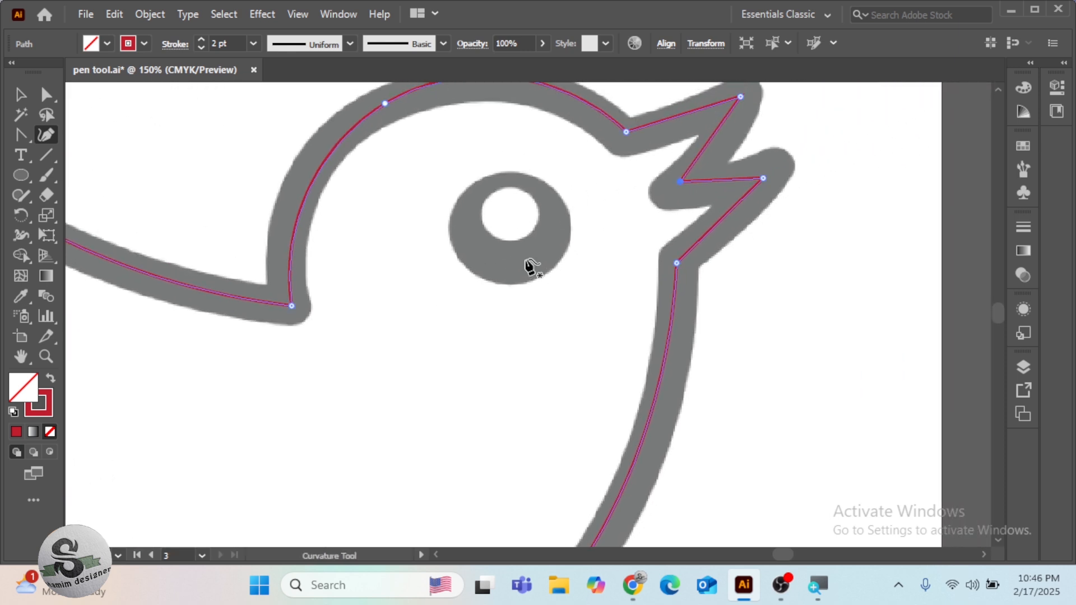
pyautogui.click(449, 234)
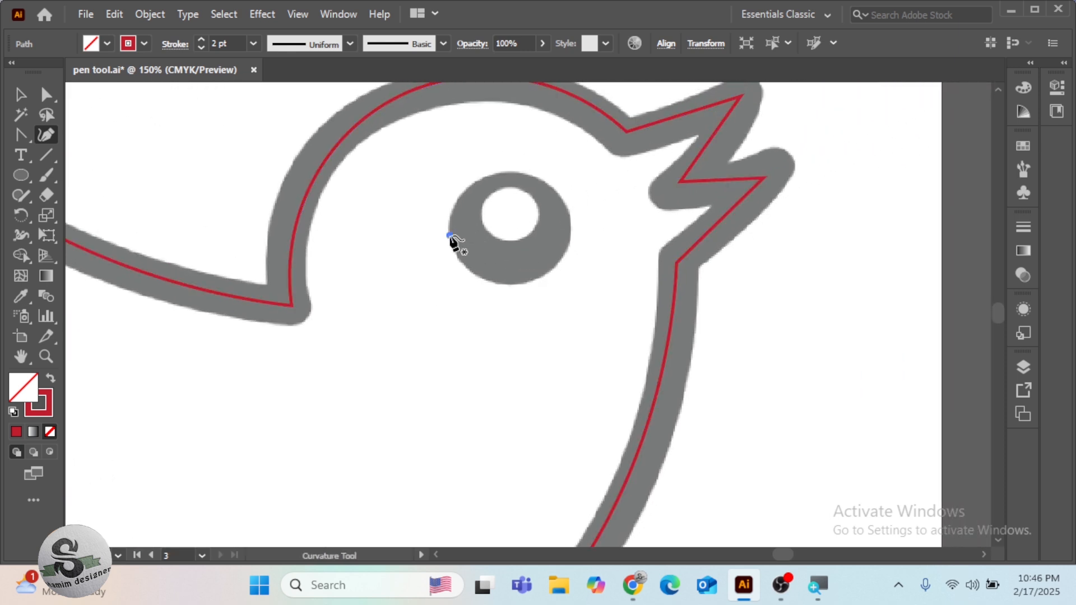
pyautogui.click(504, 172)
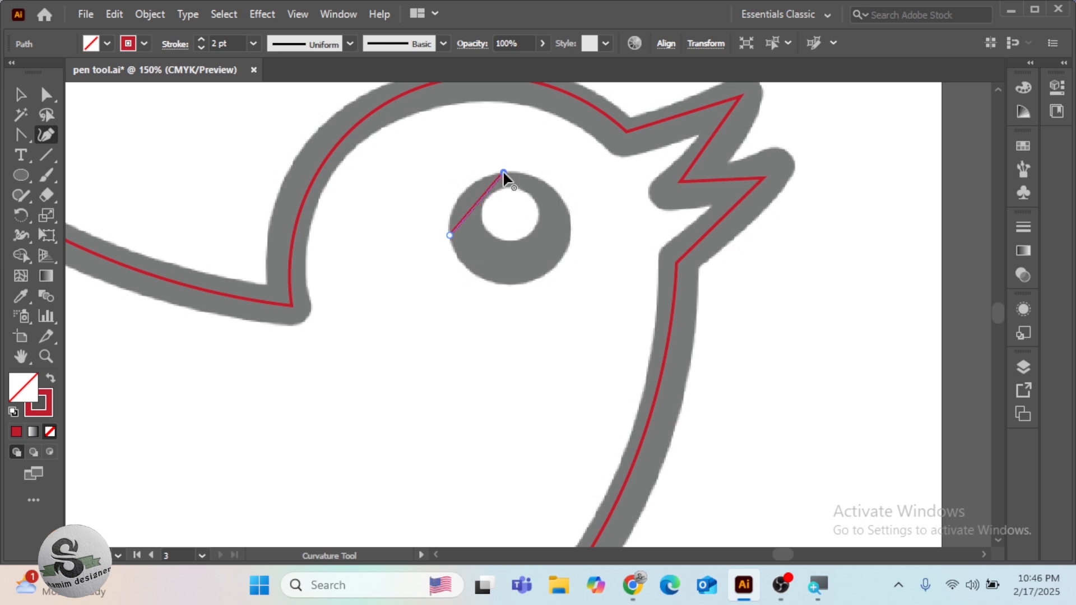
pyautogui.click(565, 200)
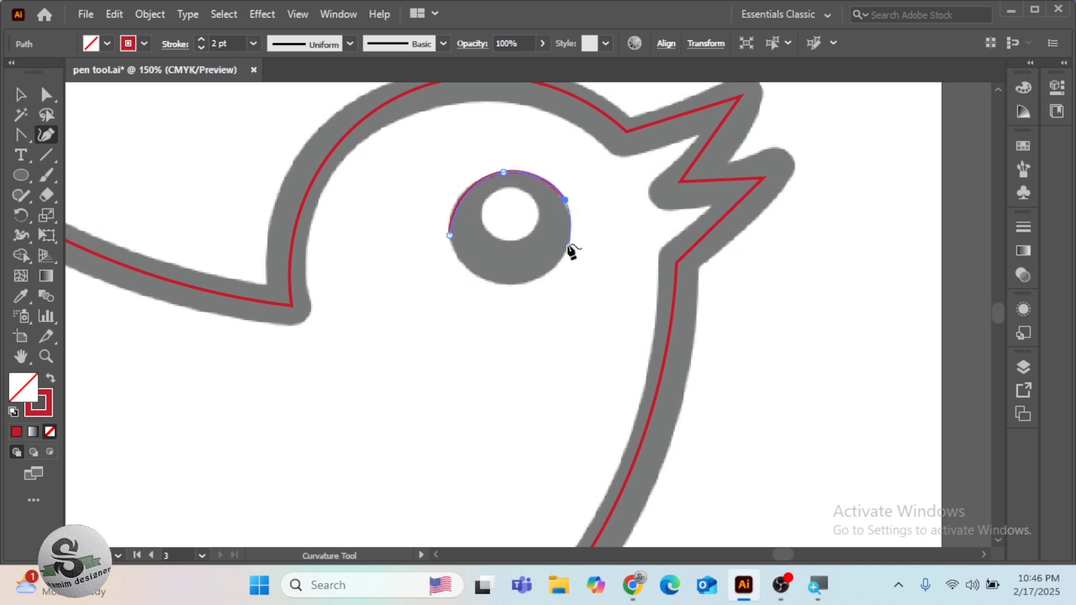
pyautogui.click(537, 278)
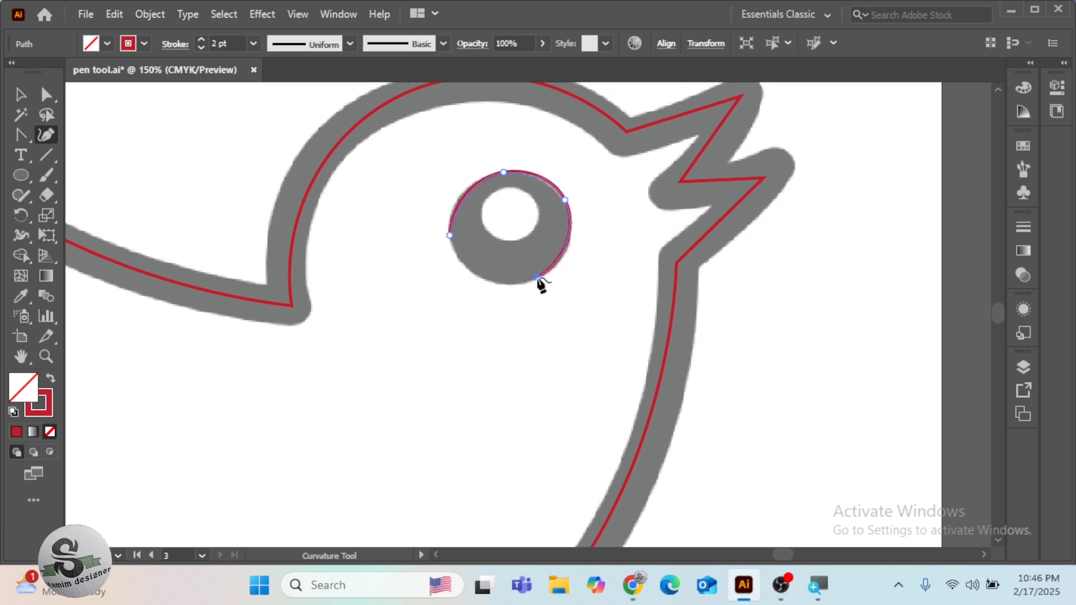
pyautogui.click(450, 235)
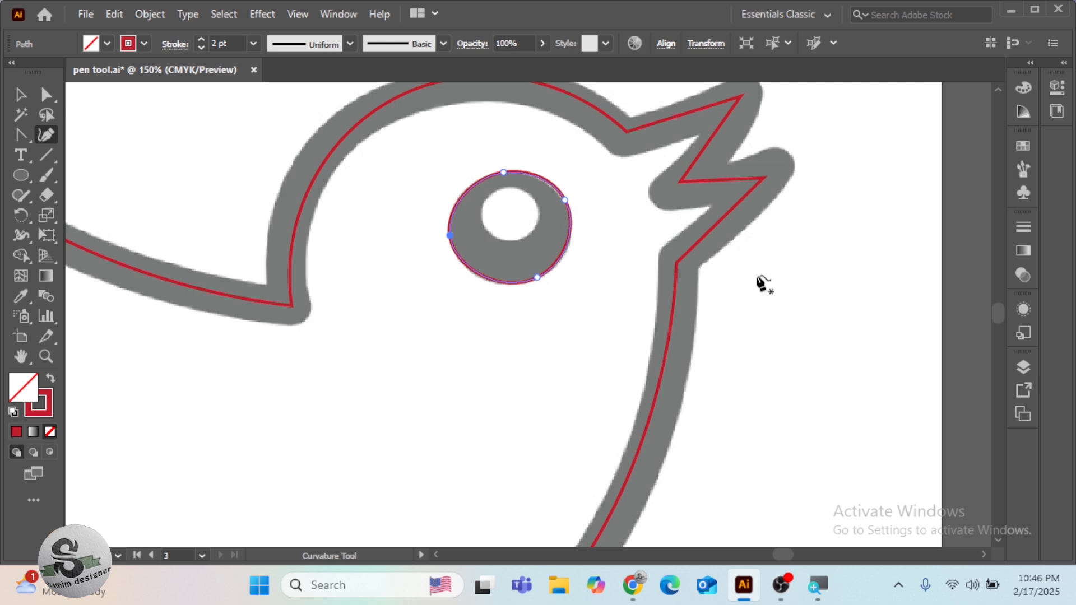
pyautogui.hotkey('ctrl', '-')
pyautogui.hotkey('ctrl', '-')
pyautogui.press('space')
pyautogui.moveTo(593, 329); pyautogui.dragTo(667, 245)
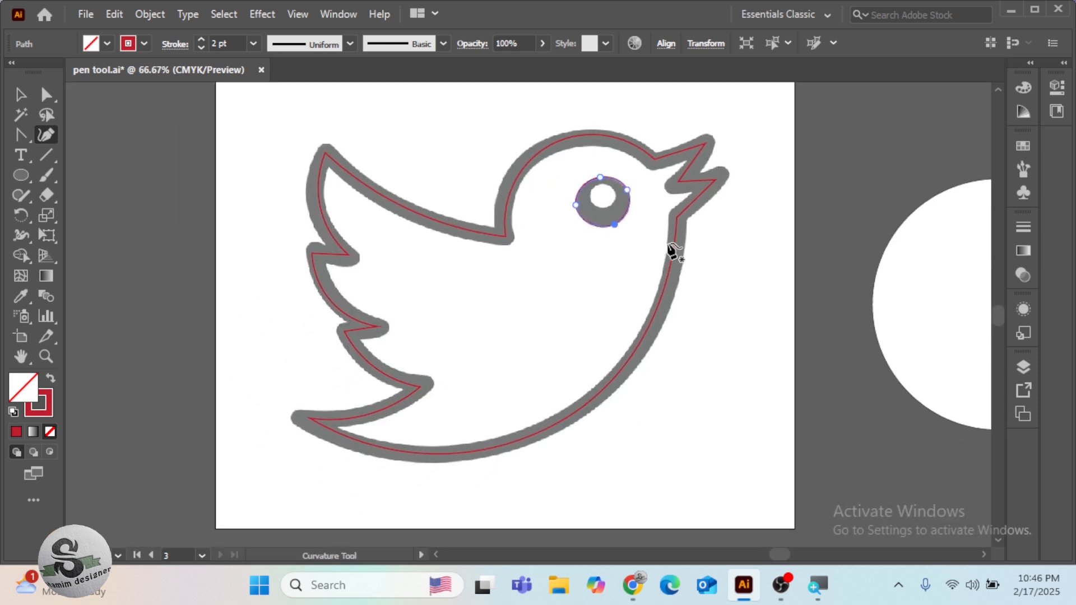